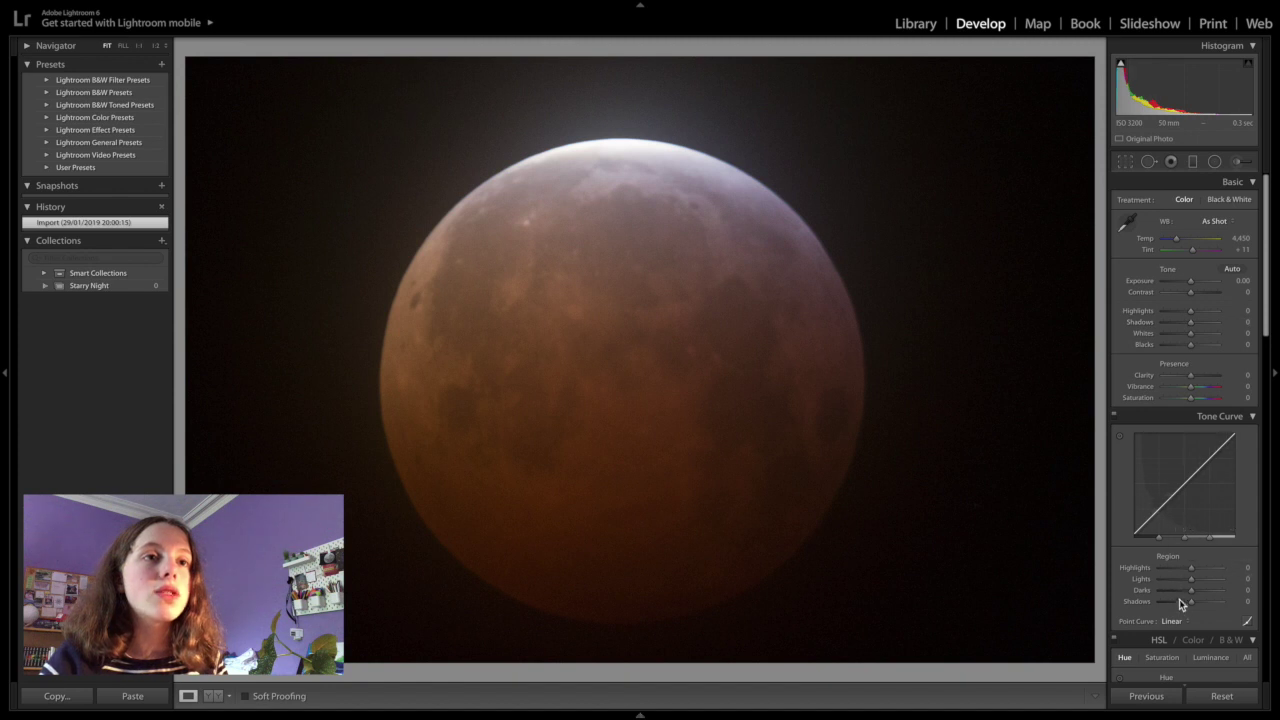
Collapse and re-expand the Basic panel, glance at the Library grid, then return to Develop.
{"action": "left_click", "coordinate": [1247, 185]}
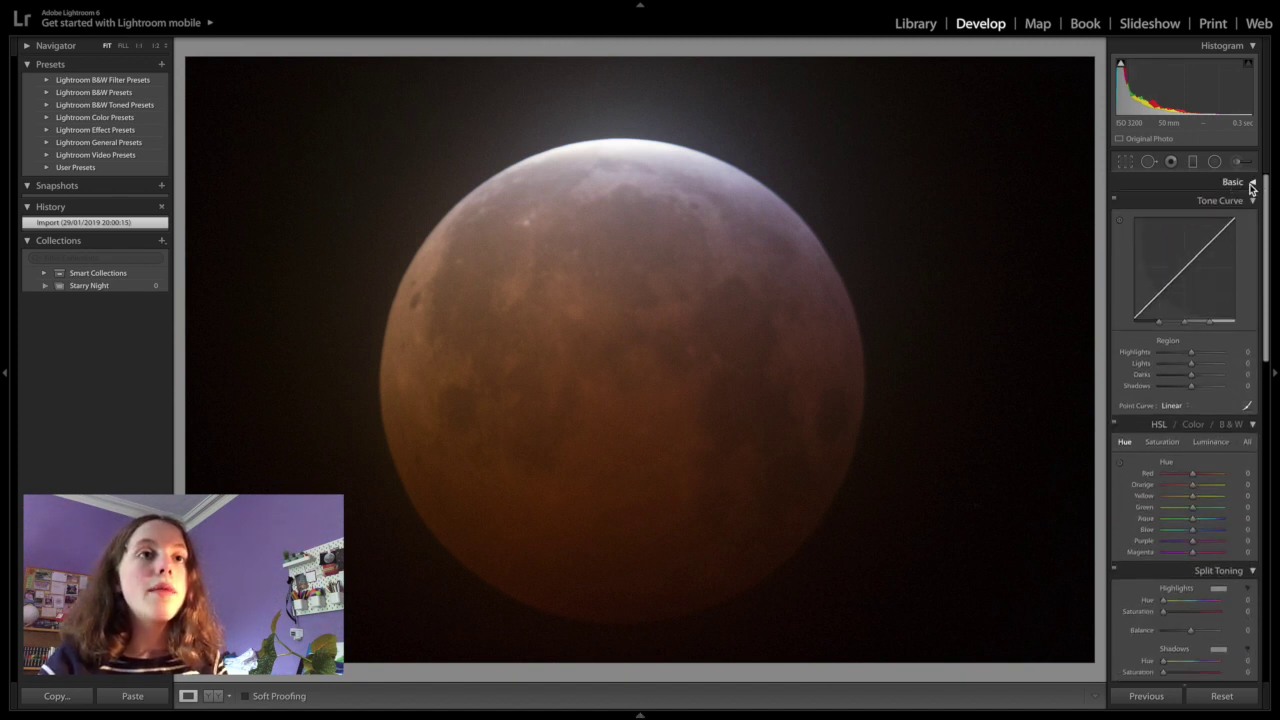
{"action": "left_click", "coordinate": [1250, 186]}
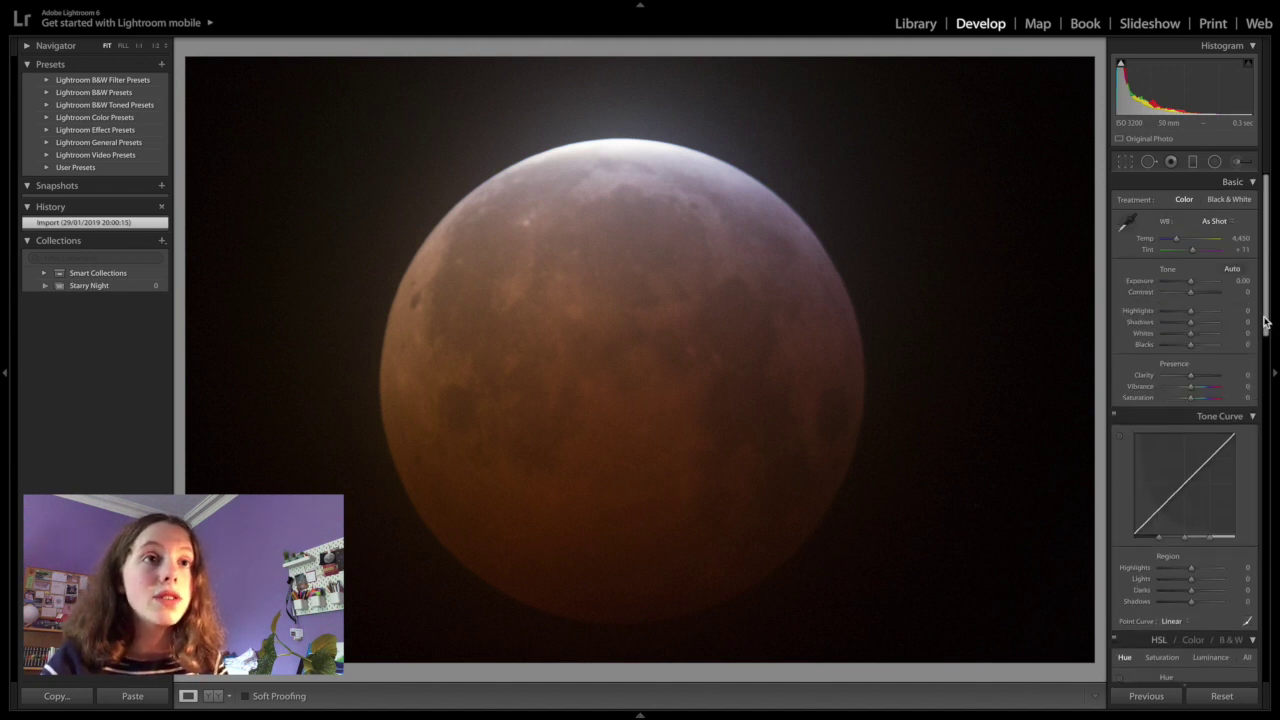
{"action": "left_click_drag", "start_coordinate": [1266, 320], "coordinate": [1274, 265]}
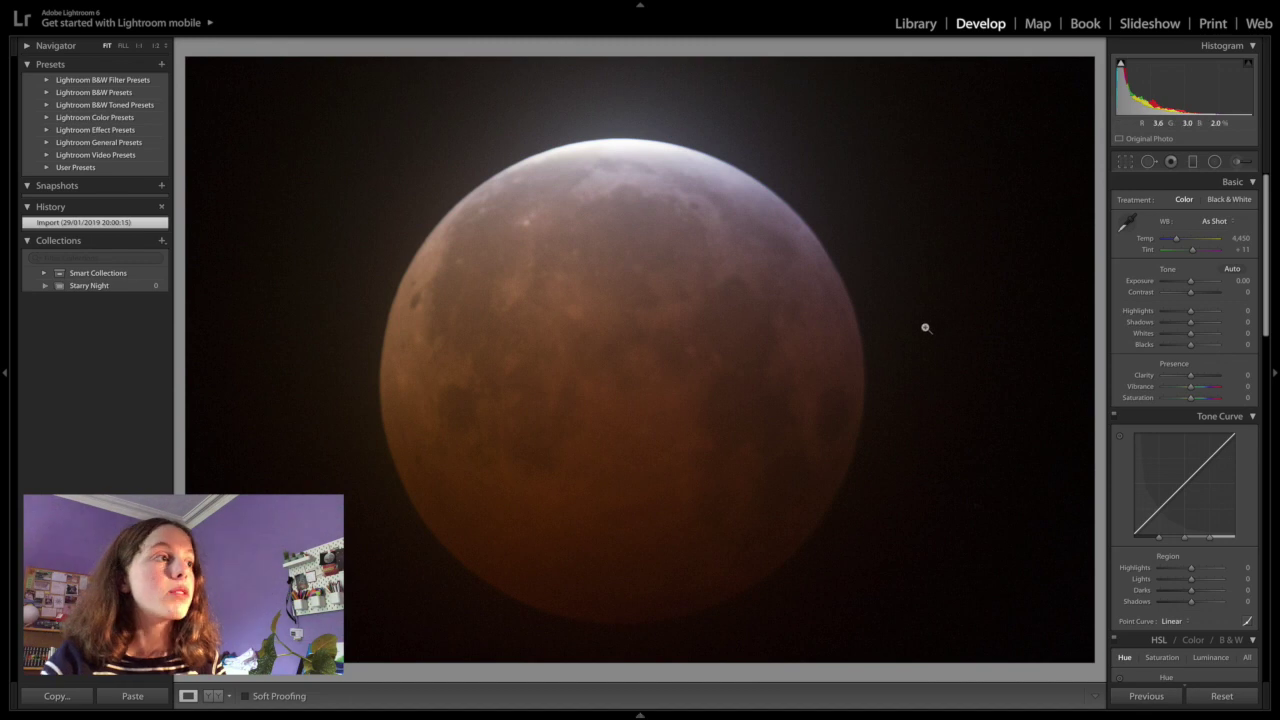
{"action": "left_click", "coordinate": [913, 24]}
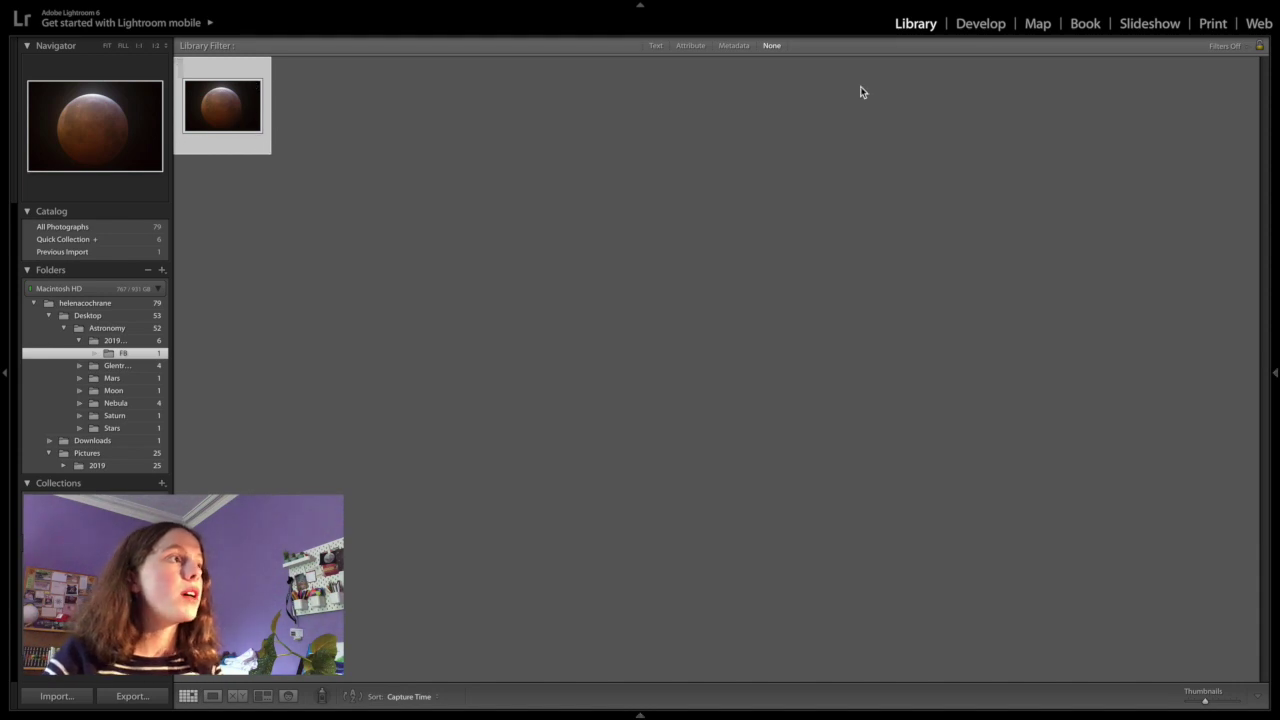
{"action": "left_click", "coordinate": [972, 25]}
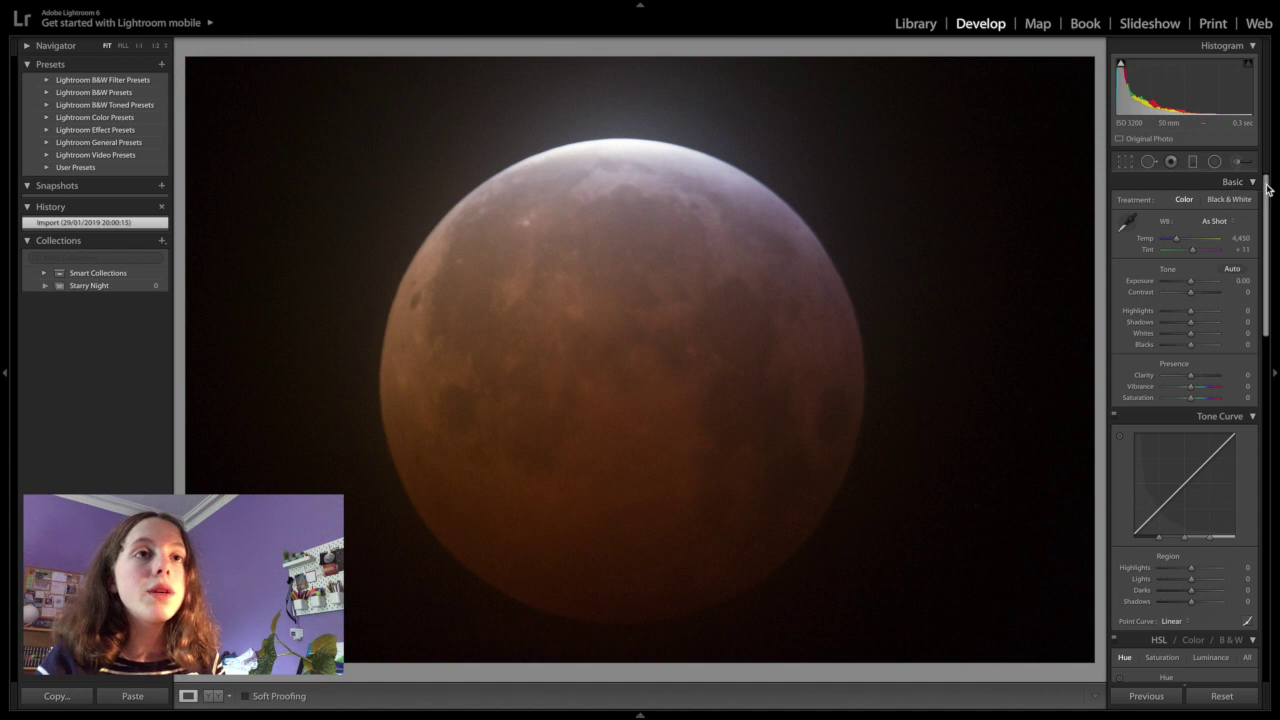
Sweep the Temp slider between its cold and warm extremes, settling at 5,610.
{"action": "scroll", "coordinate": [1267, 190], "scroll_direction": "down", "scroll_amount": 1}
{"action": "scroll", "coordinate": [1267, 190], "scroll_direction": "up", "scroll_amount": 2}
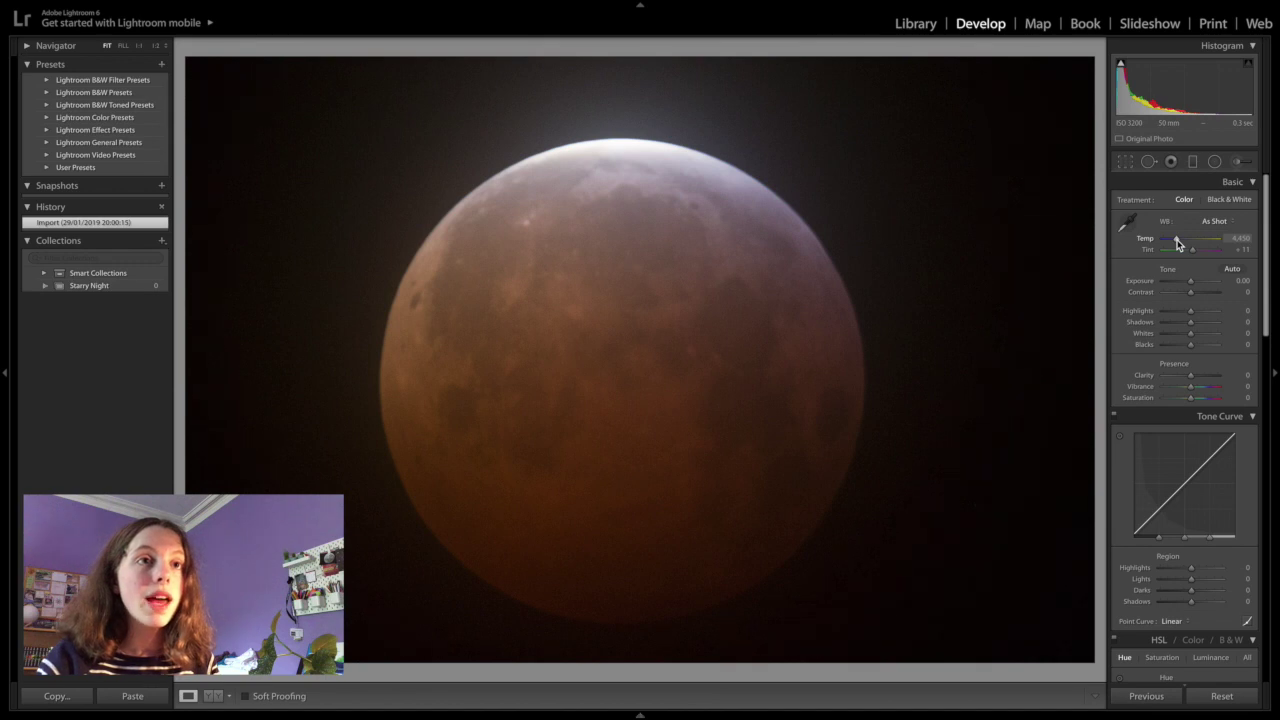
{"action": "mouse_move", "coordinate": [1177, 242]}
{"action": "left_mouse_down"}
{"action": "mouse_move", "coordinate": [1212, 245]}
{"action": "mouse_move", "coordinate": [1163, 244]}
{"action": "left_mouse_up"}
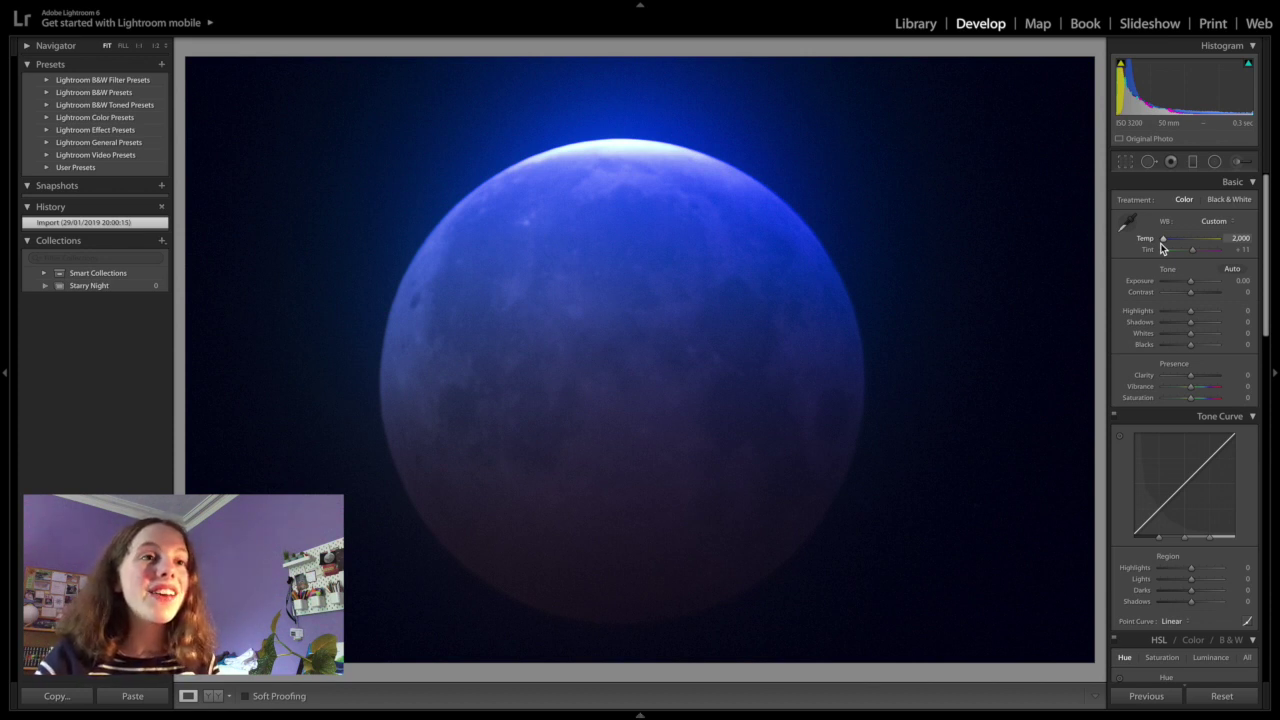
{"action": "mouse_move", "coordinate": [1163, 246]}
{"action": "left_mouse_down"}
{"action": "mouse_move", "coordinate": [1250, 240]}
{"action": "mouse_move", "coordinate": [1182, 246]}
{"action": "left_mouse_up"}
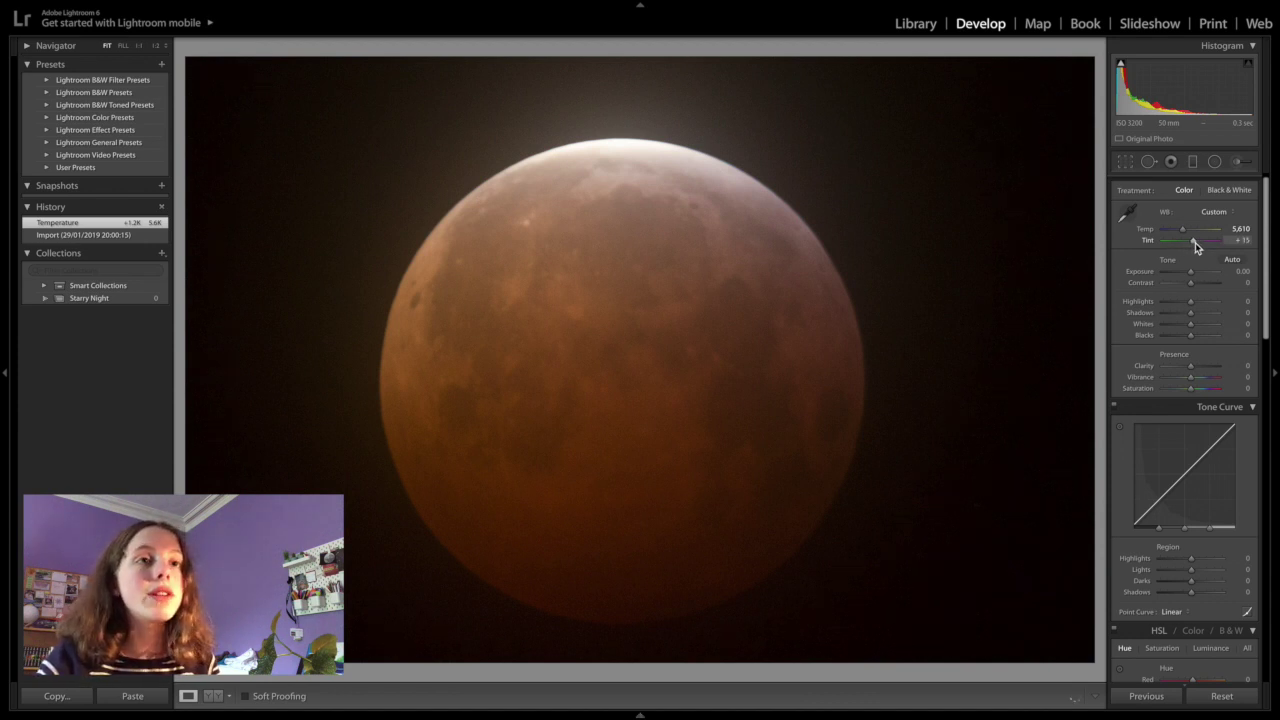
{"action": "mouse_move", "coordinate": [1195, 242]}
{"action": "left_mouse_down"}
{"action": "mouse_move", "coordinate": [1216, 242]}
{"action": "mouse_move", "coordinate": [1168, 243]}
{"action": "mouse_move", "coordinate": [1190, 244]}
{"action": "left_mouse_up"}
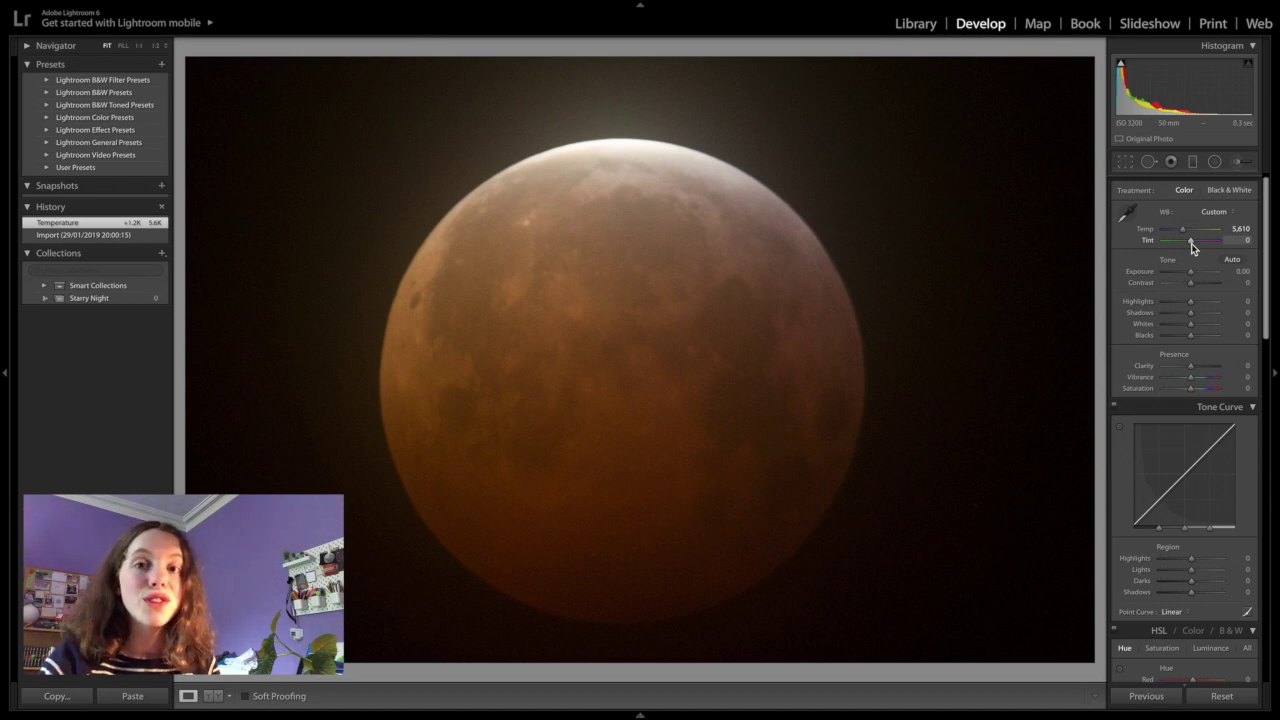
Lower Temp to 5,208 and push Tint to +31 toward magenta.
{"action": "left_click", "coordinate": [1191, 243]}
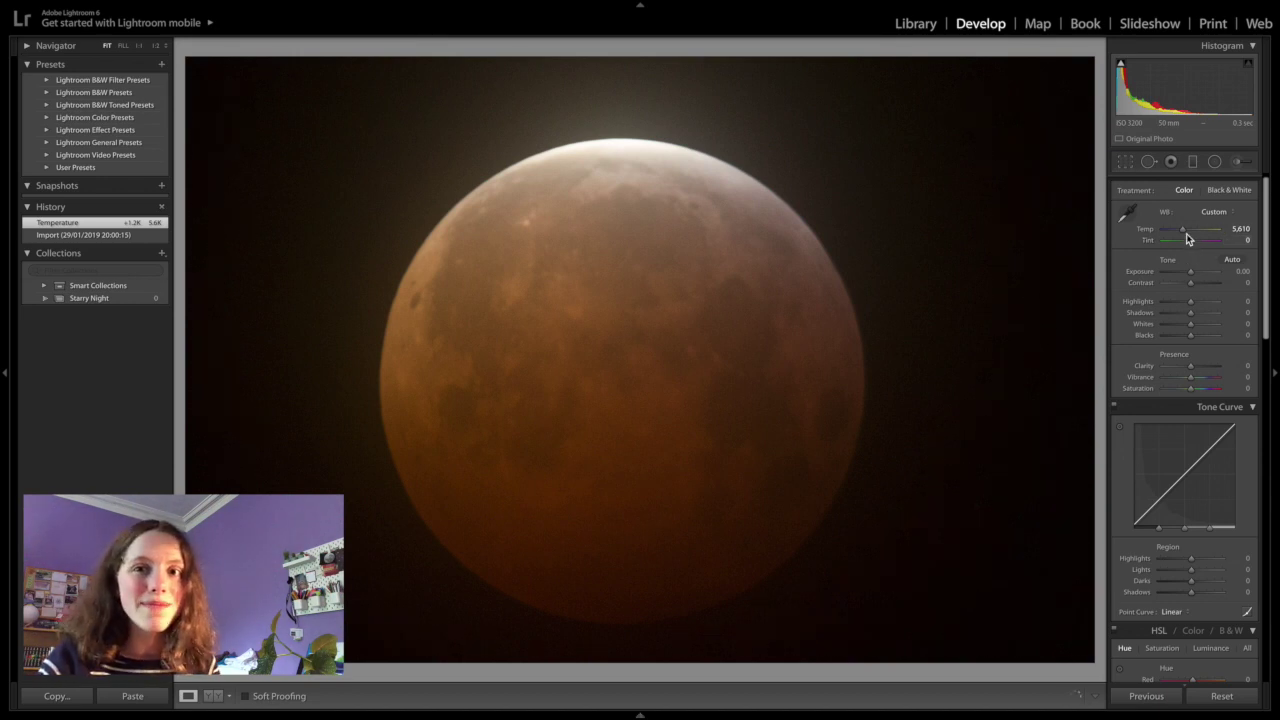
{"action": "mouse_move", "coordinate": [1184, 231]}
{"action": "left_mouse_down"}
{"action": "mouse_move", "coordinate": [1148, 237]}
{"action": "mouse_move", "coordinate": [1183, 237]}
{"action": "left_mouse_up"}
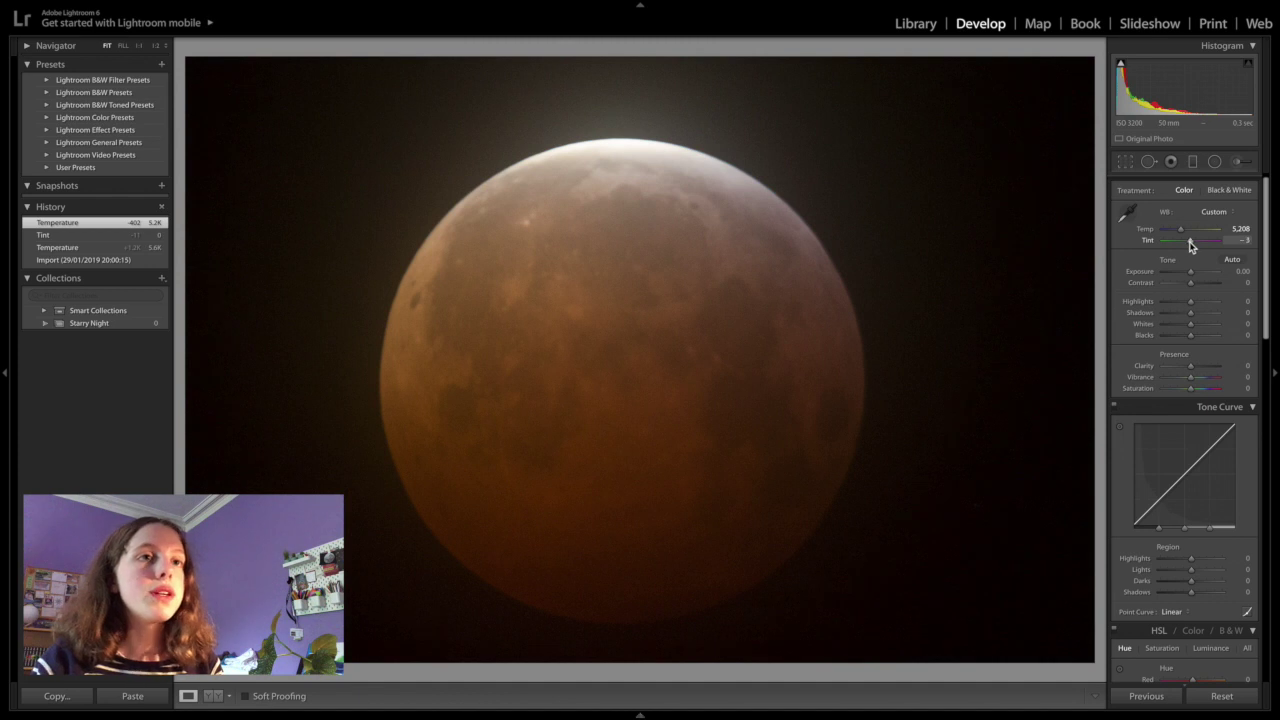
{"action": "left_click_drag", "start_coordinate": [1185, 242], "coordinate": [1196, 241]}
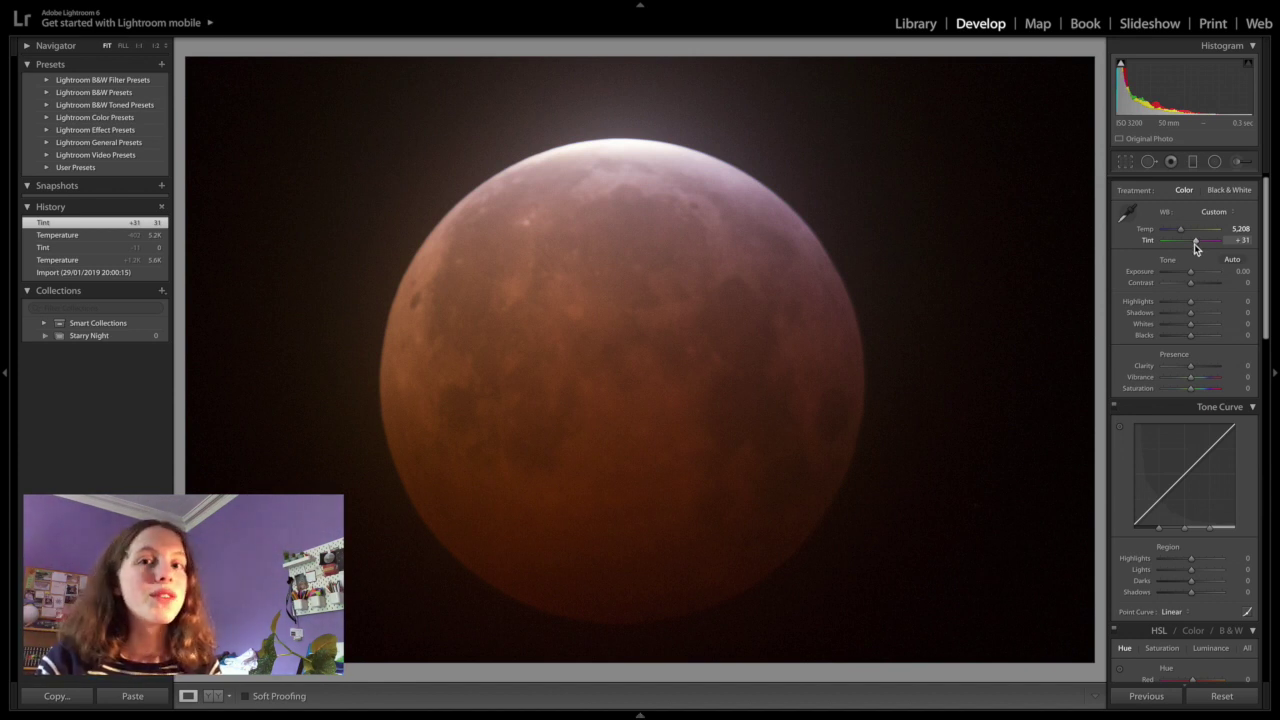
{"action": "scroll", "coordinate": [1194, 244], "scroll_direction": "down", "scroll_amount": 2}
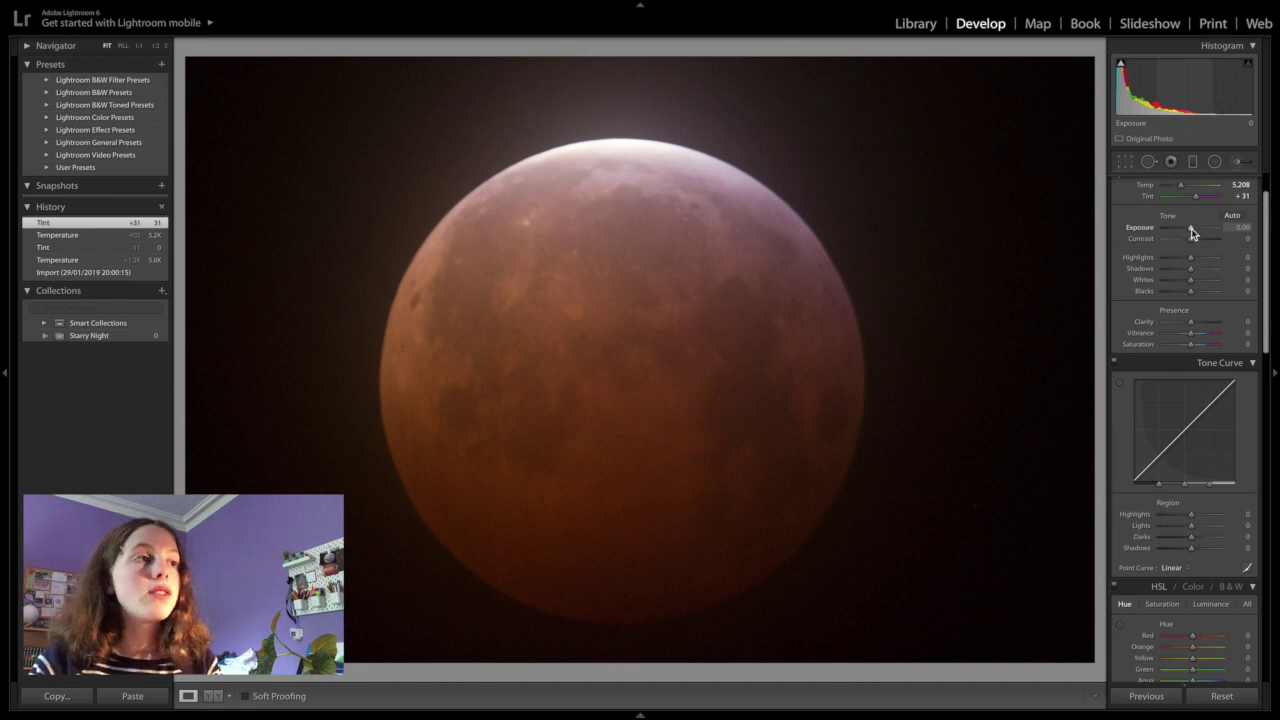
Set Exposure to -0.15, then sweep Contrast across its range and settle at +65.
{"action": "mouse_move", "coordinate": [1191, 228]}
{"action": "left_mouse_down"}
{"action": "mouse_move", "coordinate": [1220, 235]}
{"action": "mouse_move", "coordinate": [1158, 235]}
{"action": "mouse_move", "coordinate": [1188, 230]}
{"action": "left_mouse_up"}
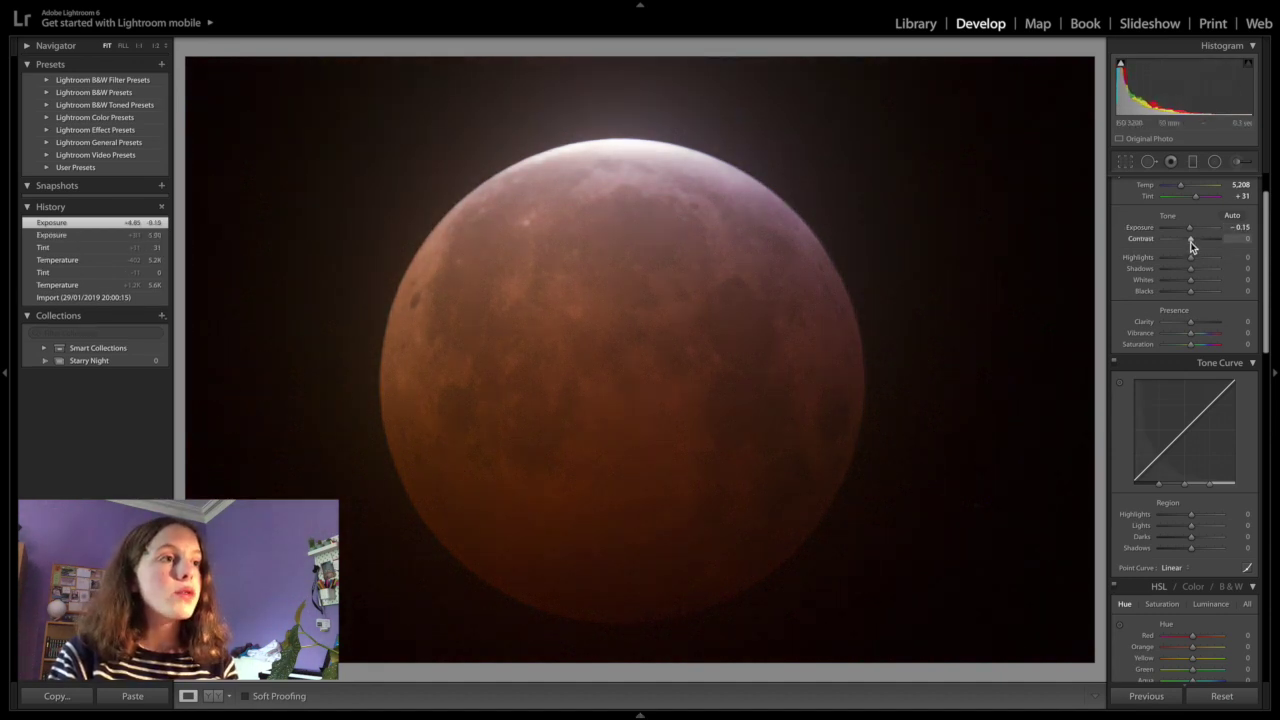
{"action": "left_click_drag", "start_coordinate": [1191, 241], "coordinate": [1157, 255]}
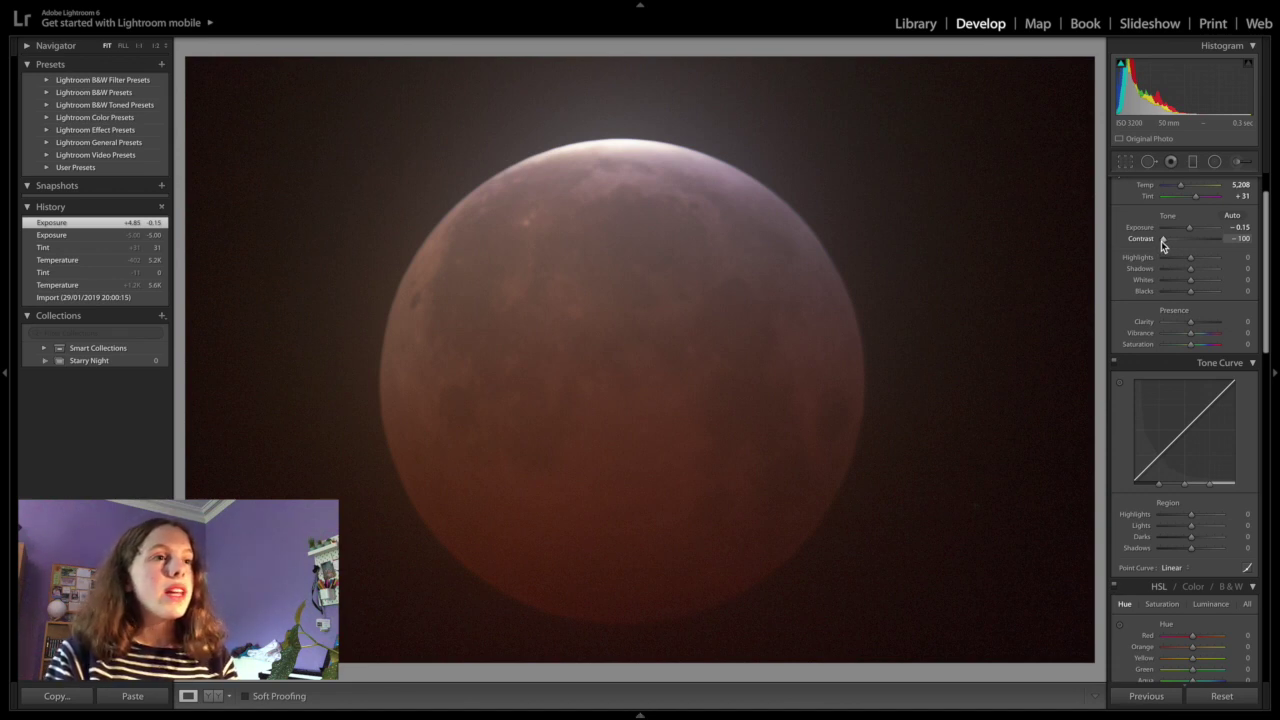
{"action": "left_click_drag", "start_coordinate": [1162, 241], "coordinate": [1236, 247]}
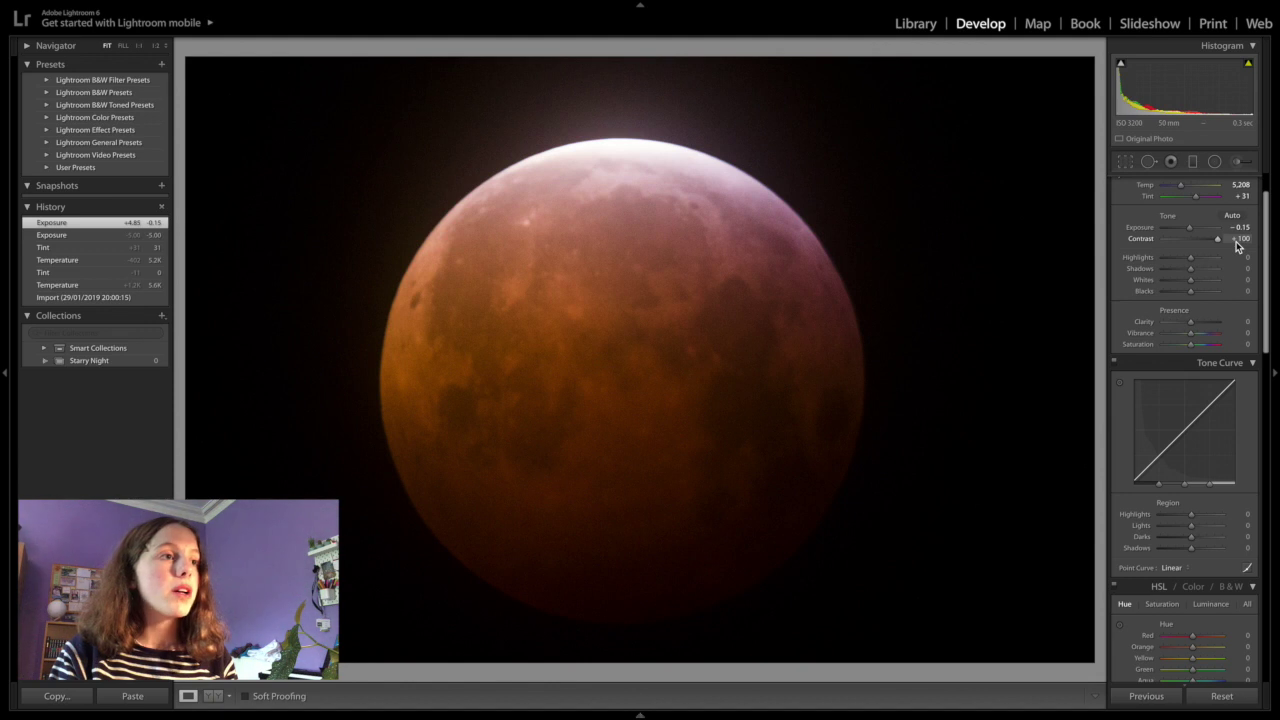
{"action": "left_click_drag", "start_coordinate": [1218, 244], "coordinate": [1208, 246]}
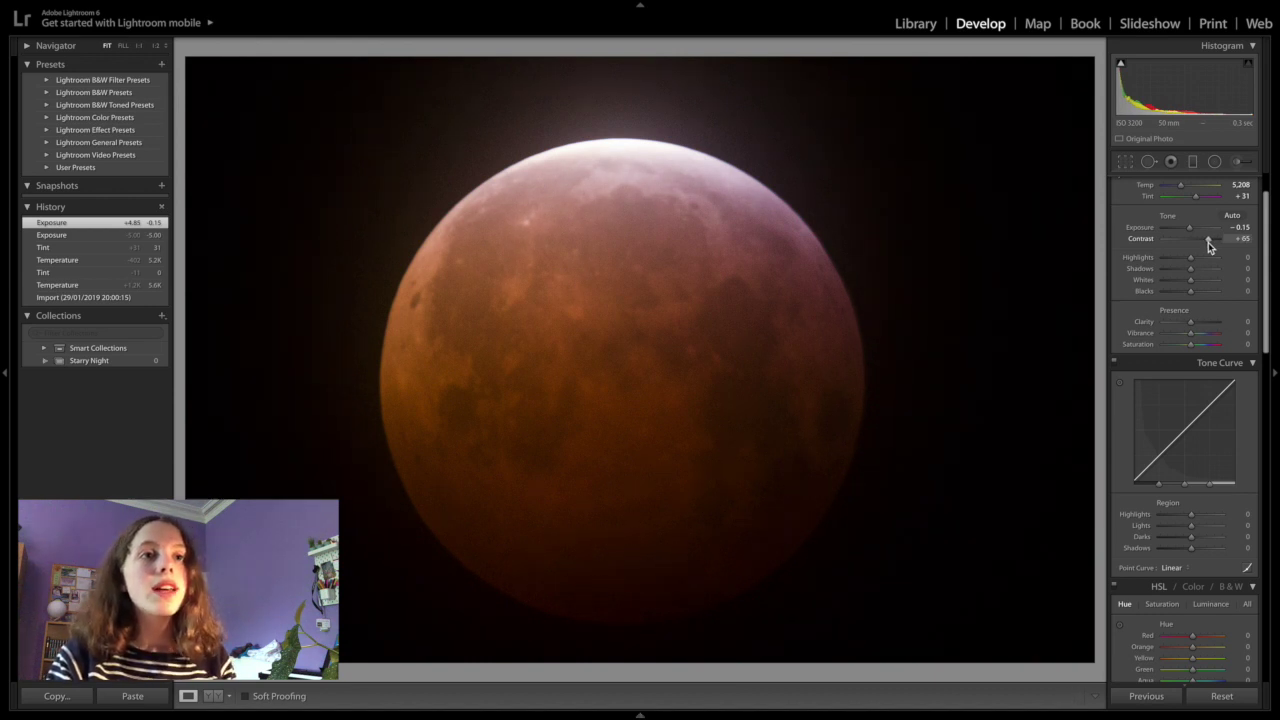
{"action": "left_click_drag", "start_coordinate": [1208, 242], "coordinate": [1208, 242]}
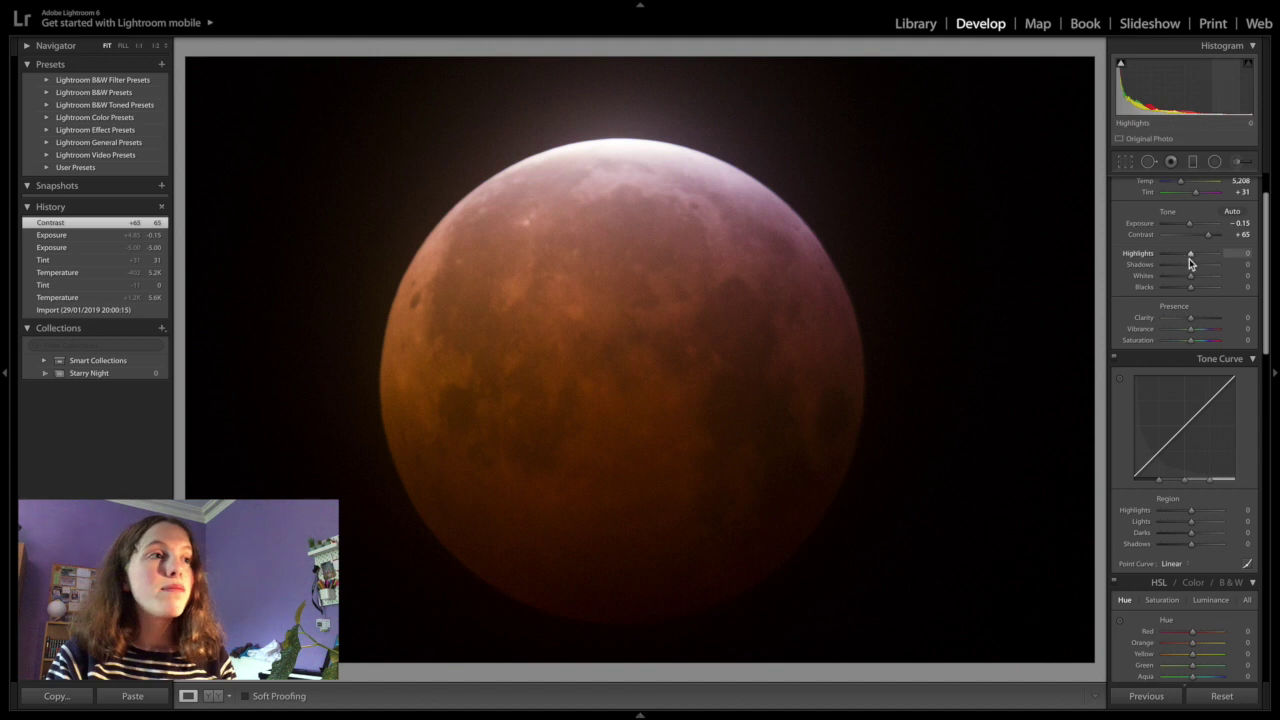
Test Highlights extremes then set -43, keep Shadows 0, Whites +37, Blacks +20.
{"action": "left_click_drag", "start_coordinate": [1191, 257], "coordinate": [1222, 255]}
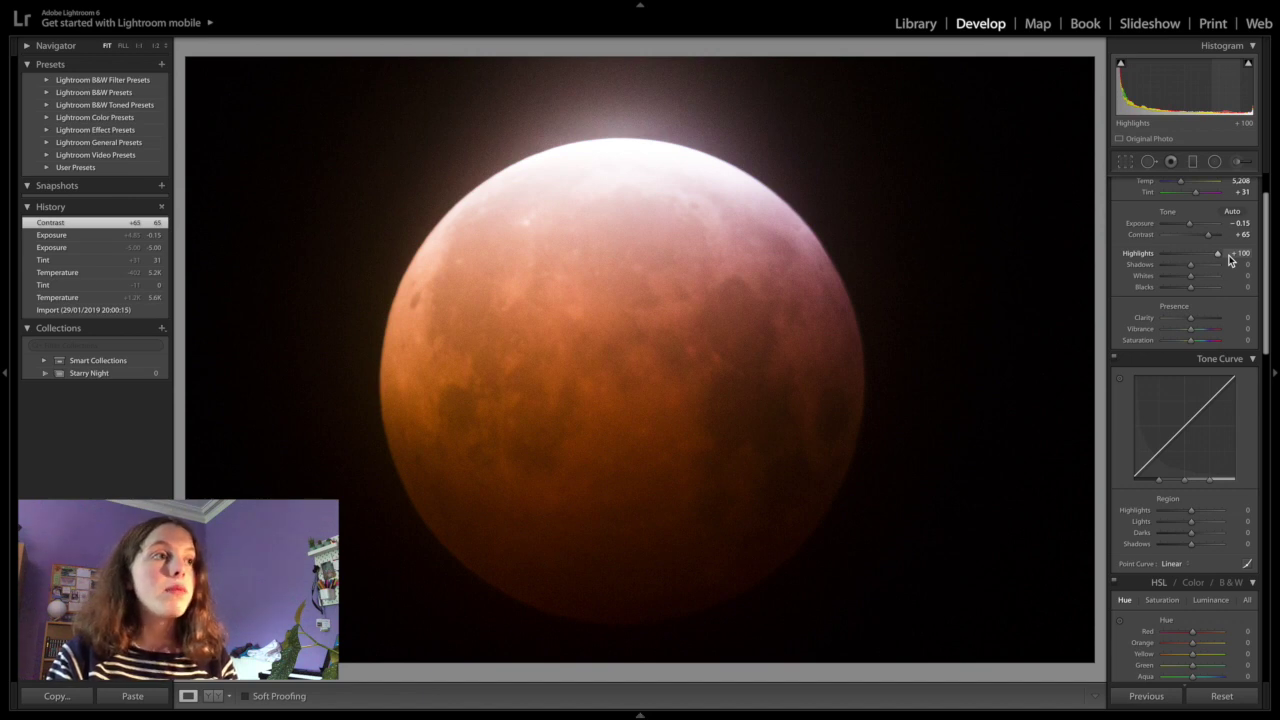
{"action": "left_click_drag", "start_coordinate": [1230, 258], "coordinate": [1188, 257]}
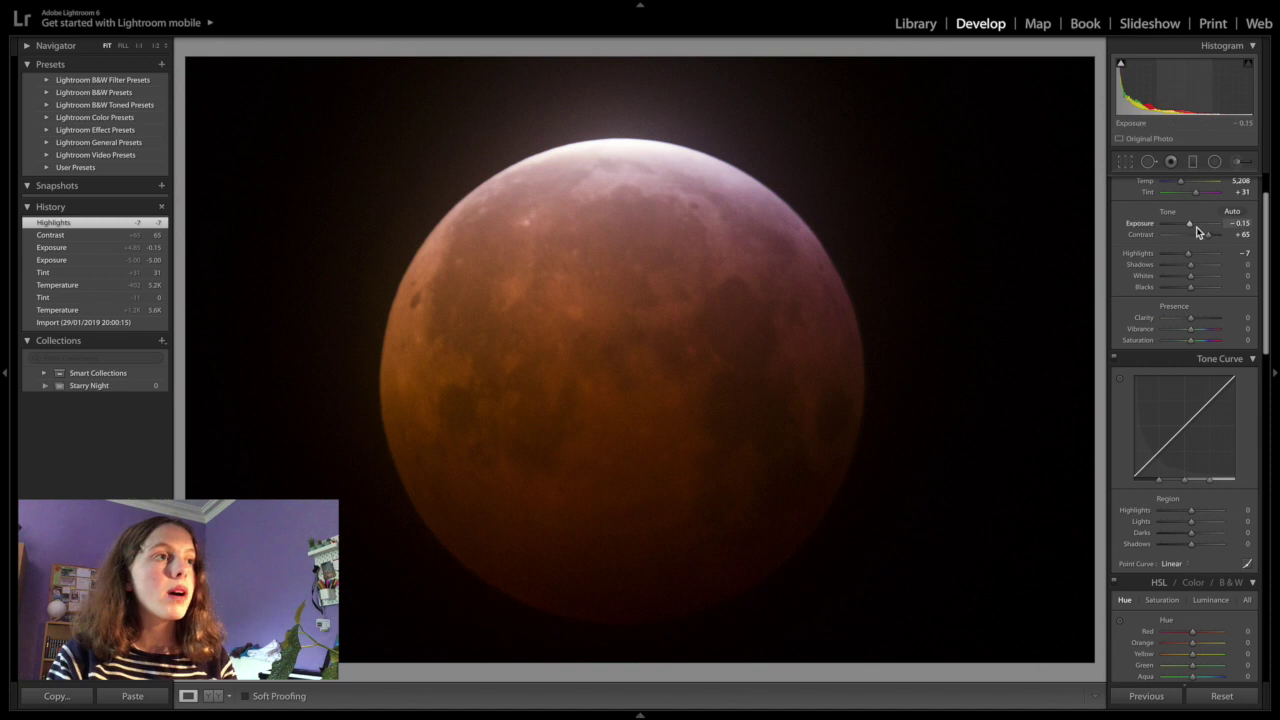
{"action": "mouse_move", "coordinate": [1189, 257]}
{"action": "left_mouse_down"}
{"action": "mouse_move", "coordinate": [1230, 272]}
{"action": "mouse_move", "coordinate": [1171, 277]}
{"action": "mouse_move", "coordinate": [1193, 276]}
{"action": "left_mouse_up"}
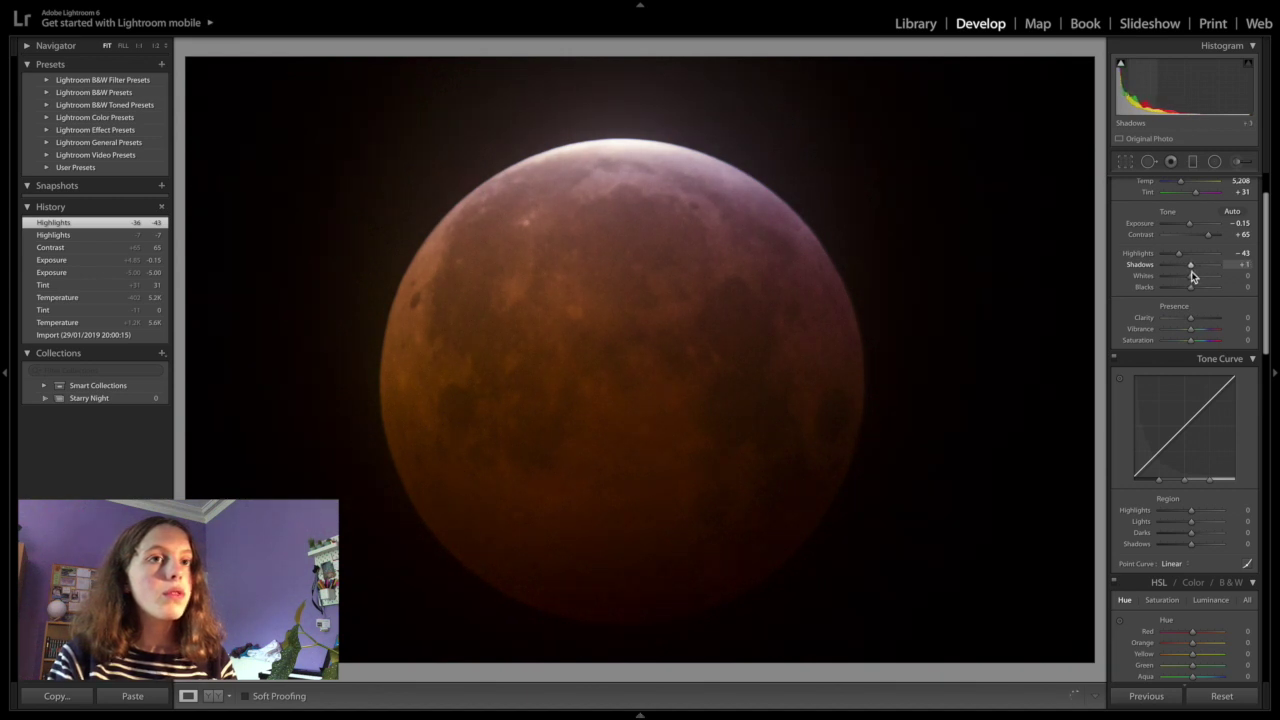
{"action": "left_click_drag", "start_coordinate": [1191, 272], "coordinate": [1190, 273]}
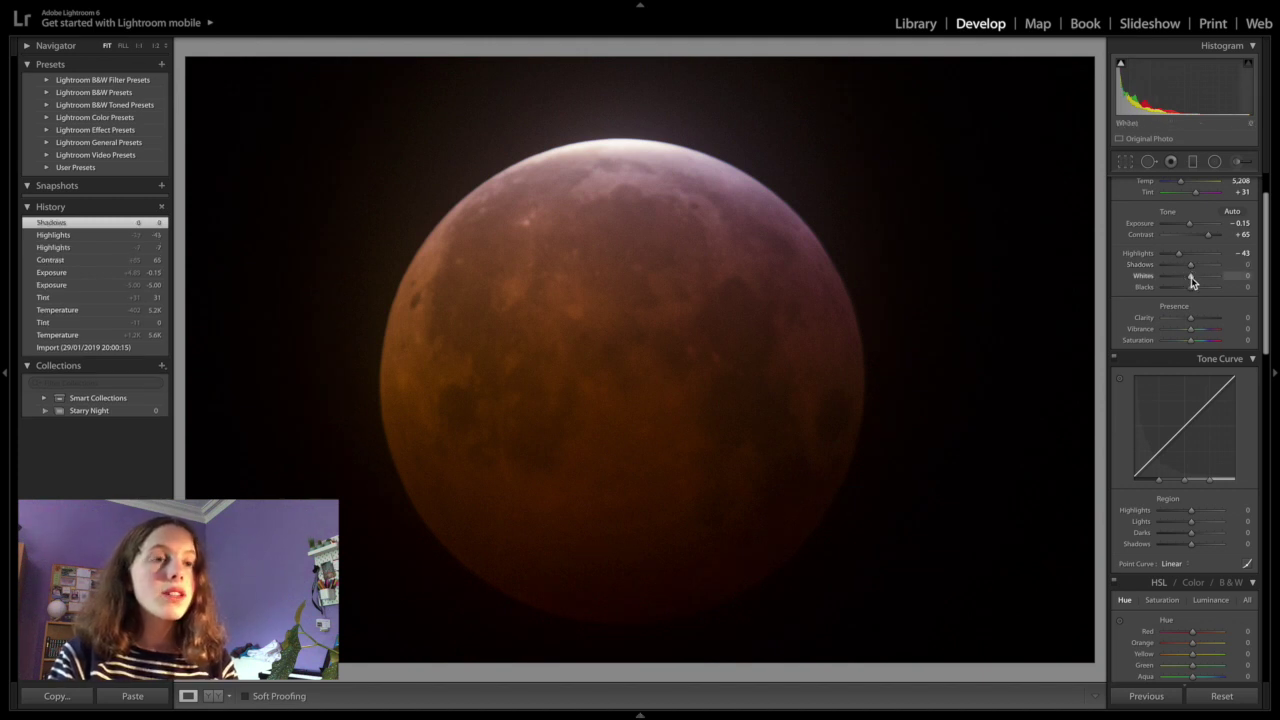
{"action": "mouse_move", "coordinate": [1191, 279]}
{"action": "left_mouse_down"}
{"action": "mouse_move", "coordinate": [1236, 285]}
{"action": "mouse_move", "coordinate": [1153, 284]}
{"action": "mouse_move", "coordinate": [1191, 285]}
{"action": "left_mouse_up"}
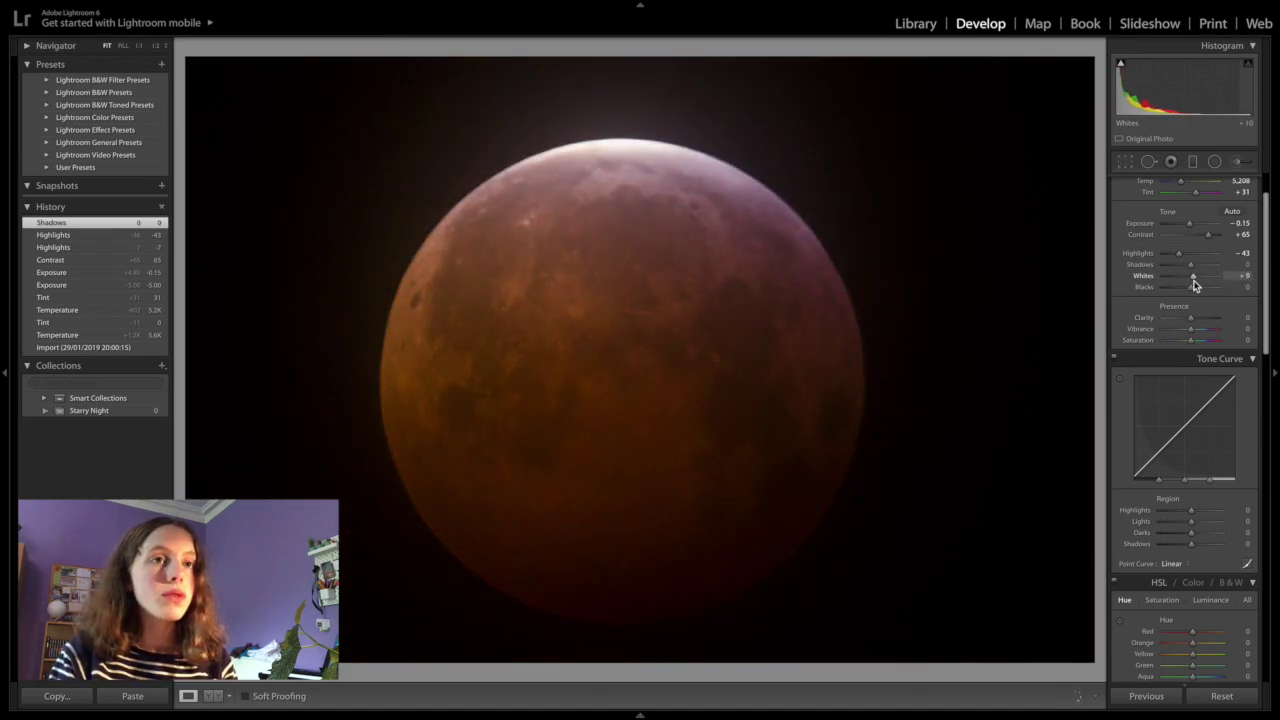
{"action": "mouse_move", "coordinate": [1190, 288]}
{"action": "left_mouse_down"}
{"action": "mouse_move", "coordinate": [1222, 289]}
{"action": "mouse_move", "coordinate": [1159, 302]}
{"action": "mouse_move", "coordinate": [1240, 300]}
{"action": "mouse_move", "coordinate": [1068, 306]}
{"action": "mouse_move", "coordinate": [1180, 303]}
{"action": "mouse_move", "coordinate": [1195, 275]}
{"action": "mouse_move", "coordinate": [1198, 290]}
{"action": "left_mouse_up"}
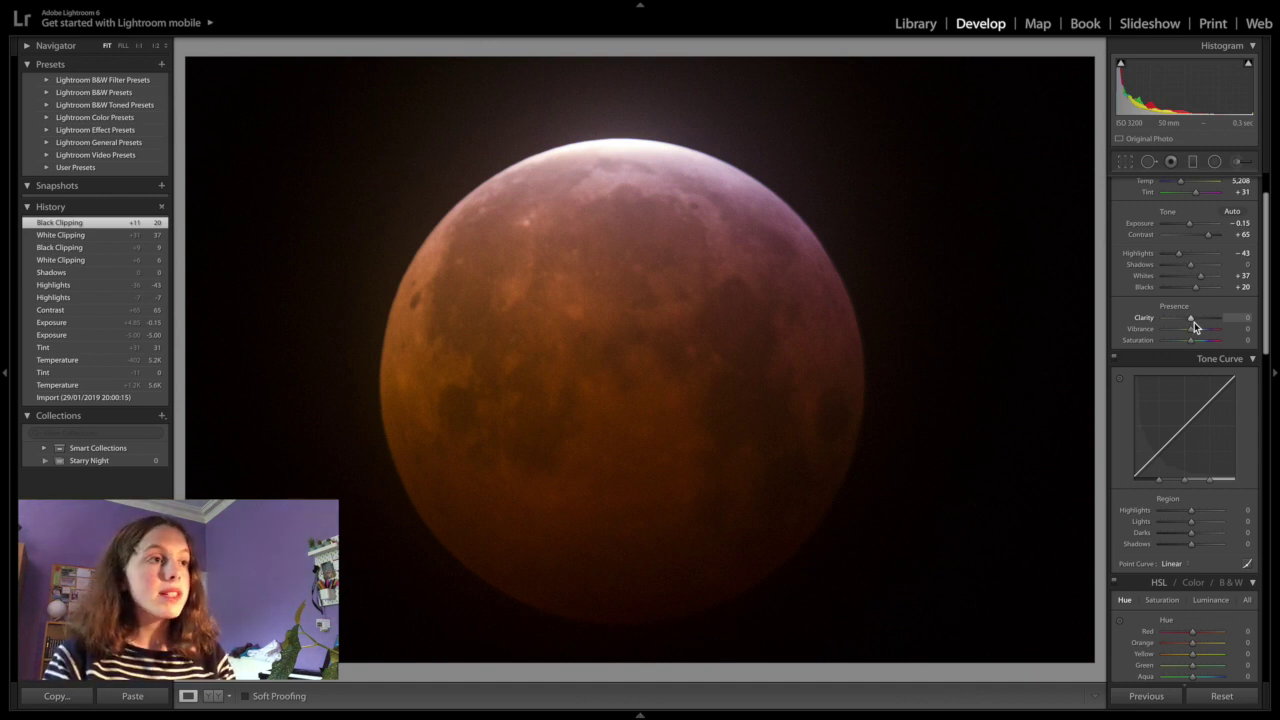
Boost Clarity, then zoom to 1:1 to inspect the moon's surface and return to Fit.
{"action": "left_click_drag", "start_coordinate": [1194, 322], "coordinate": [1228, 325]}
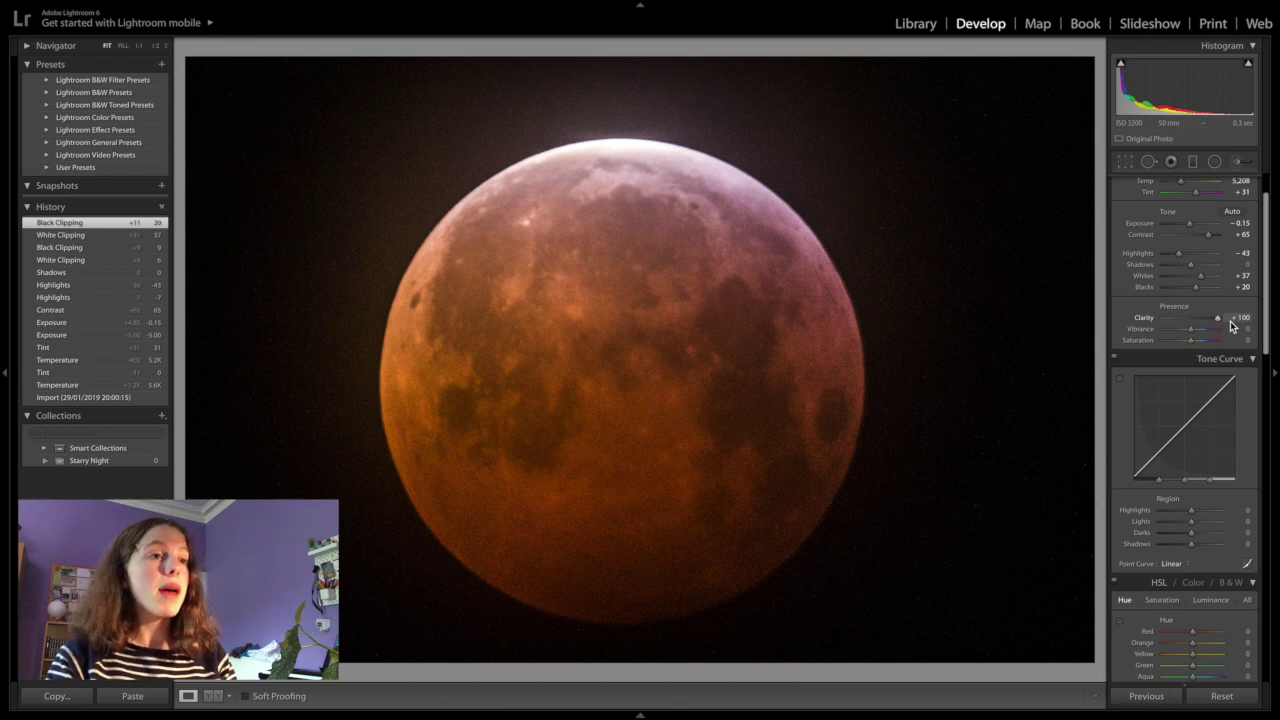
{"action": "left_click", "coordinate": [802, 355]}
{"action": "left_click_drag", "start_coordinate": [800, 340], "coordinate": [837, 374]}
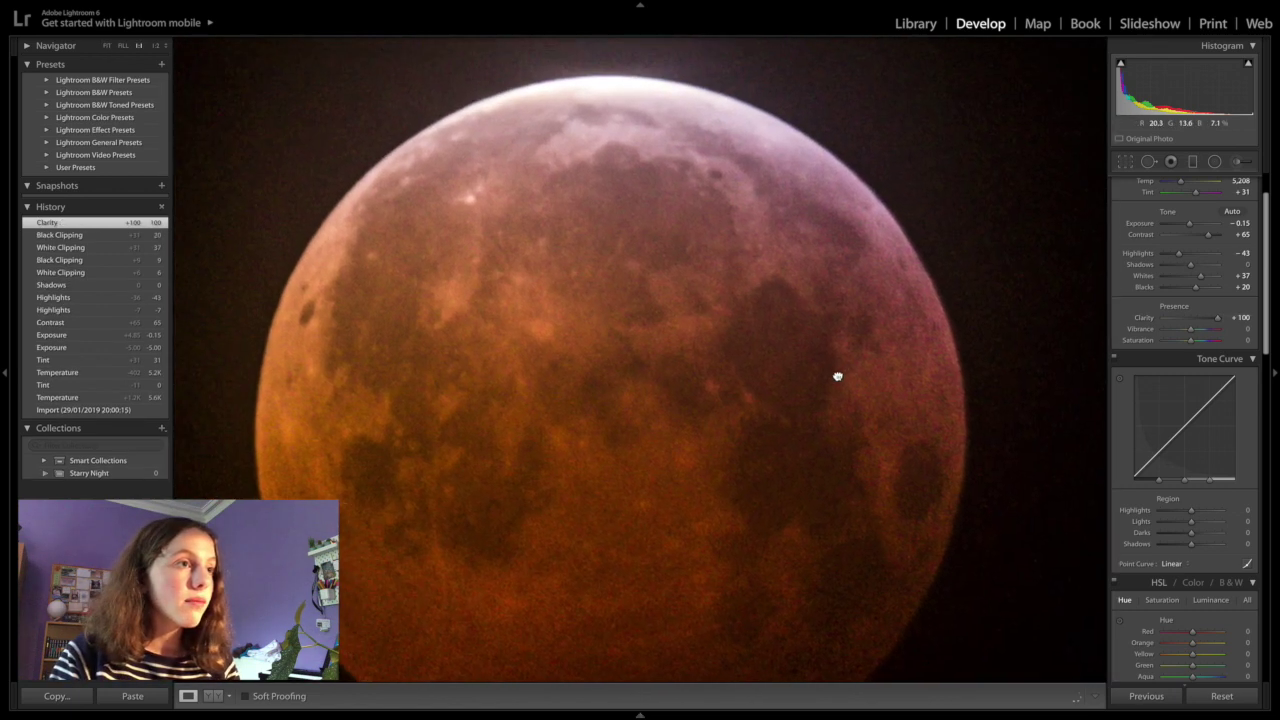
{"action": "left_click_drag", "start_coordinate": [650, 301], "coordinate": [723, 257]}
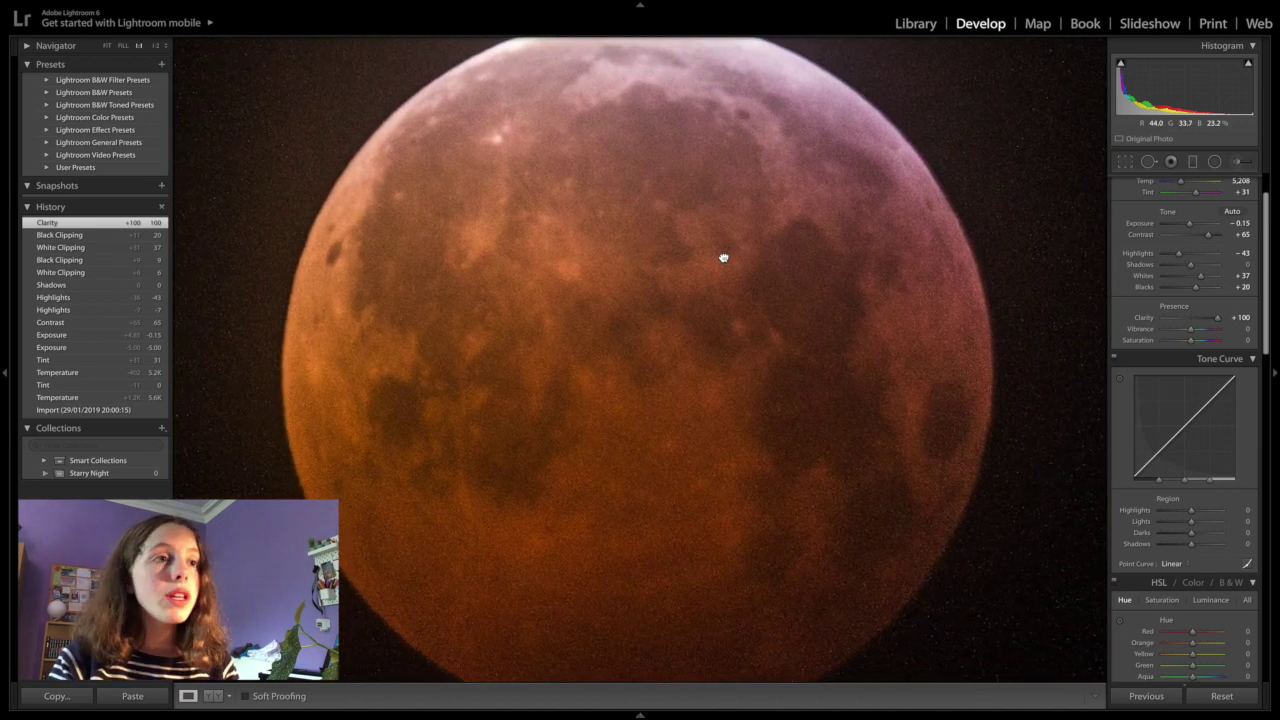
{"action": "left_click", "coordinate": [764, 321]}
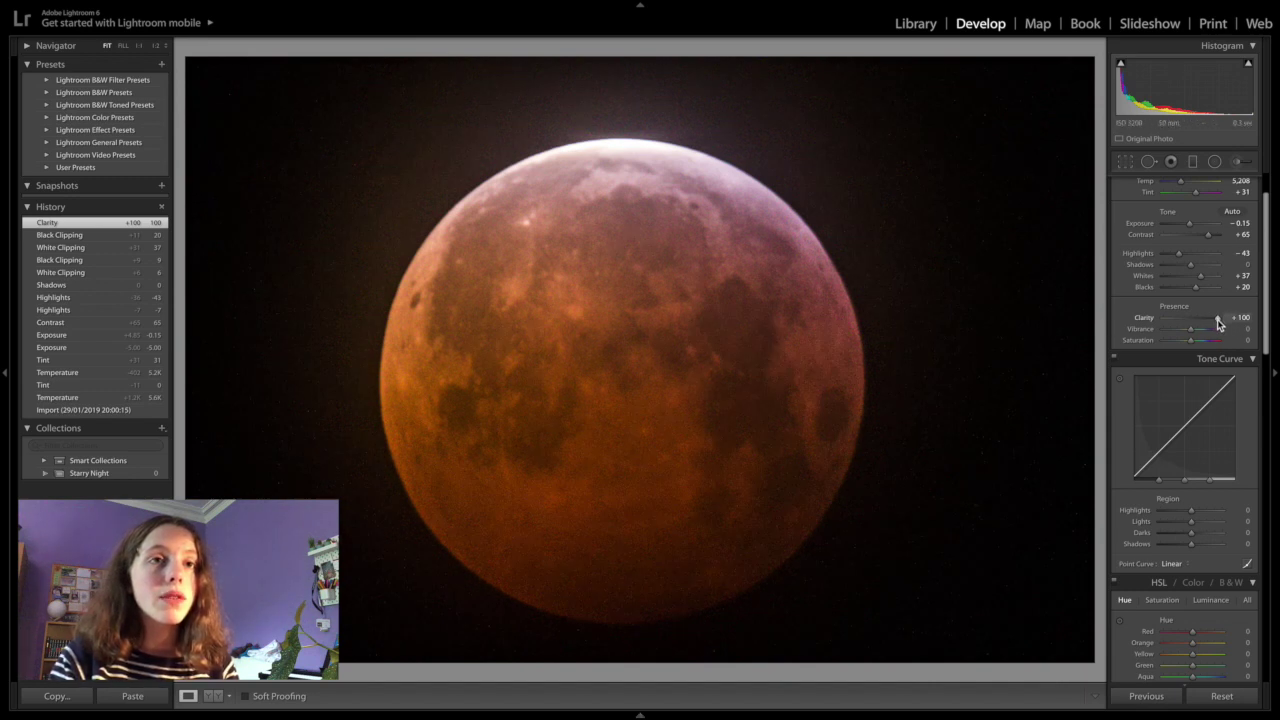
Lower Clarity to +59 and raise Vibrance to +100.
{"action": "left_click_drag", "start_coordinate": [1218, 323], "coordinate": [1213, 324]}
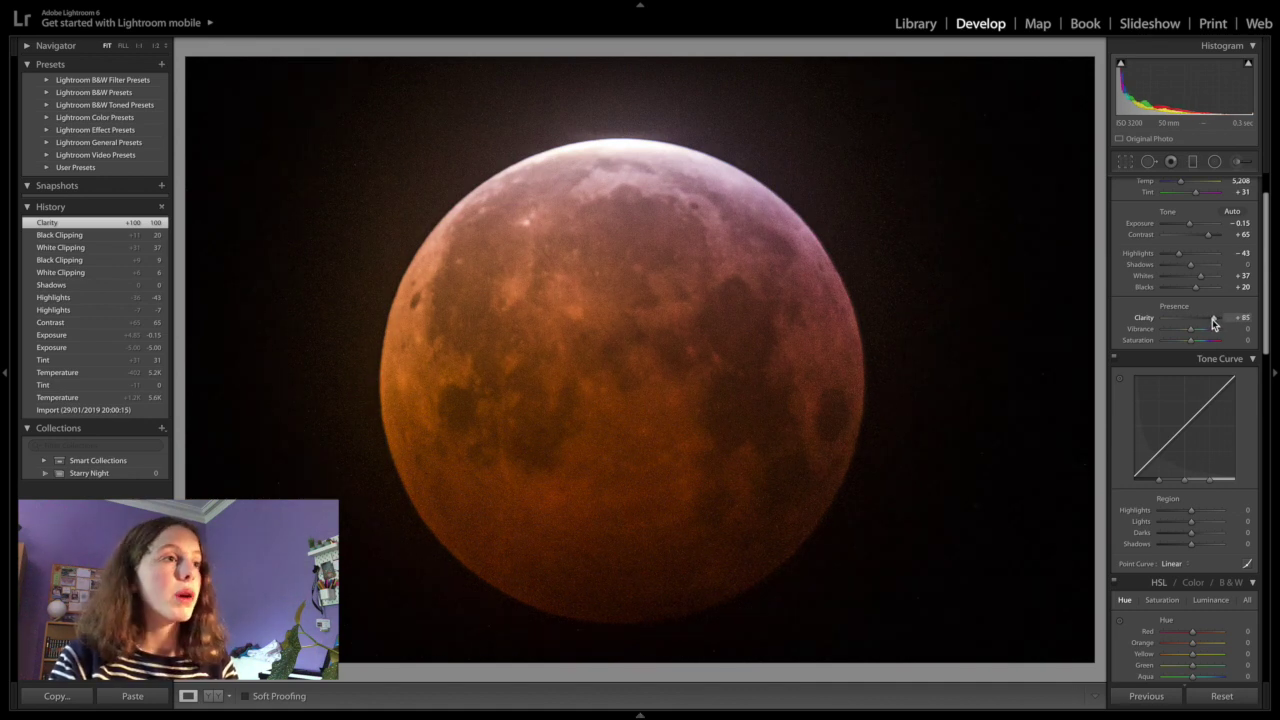
{"action": "mouse_move", "coordinate": [1213, 323]}
{"action": "left_mouse_down"}
{"action": "mouse_move", "coordinate": [1190, 323]}
{"action": "mouse_move", "coordinate": [1206, 323]}
{"action": "left_mouse_up"}
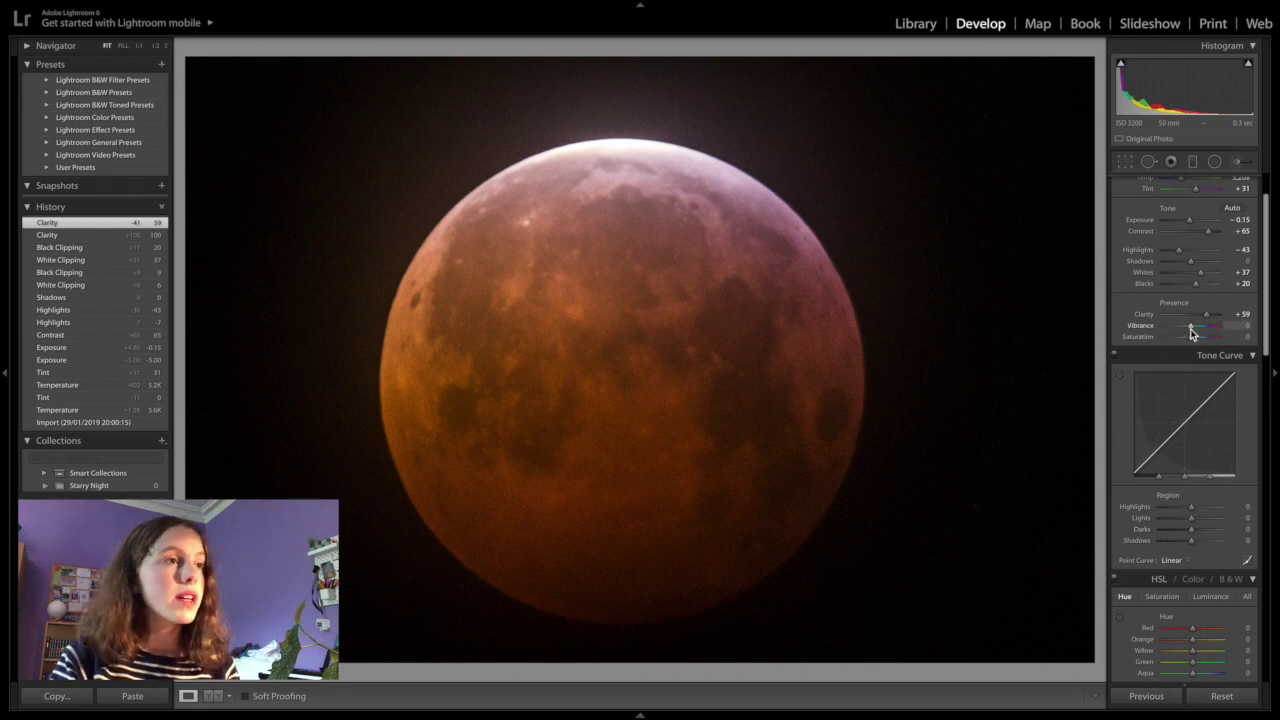
{"action": "left_click_drag", "start_coordinate": [1190, 326], "coordinate": [1249, 333]}
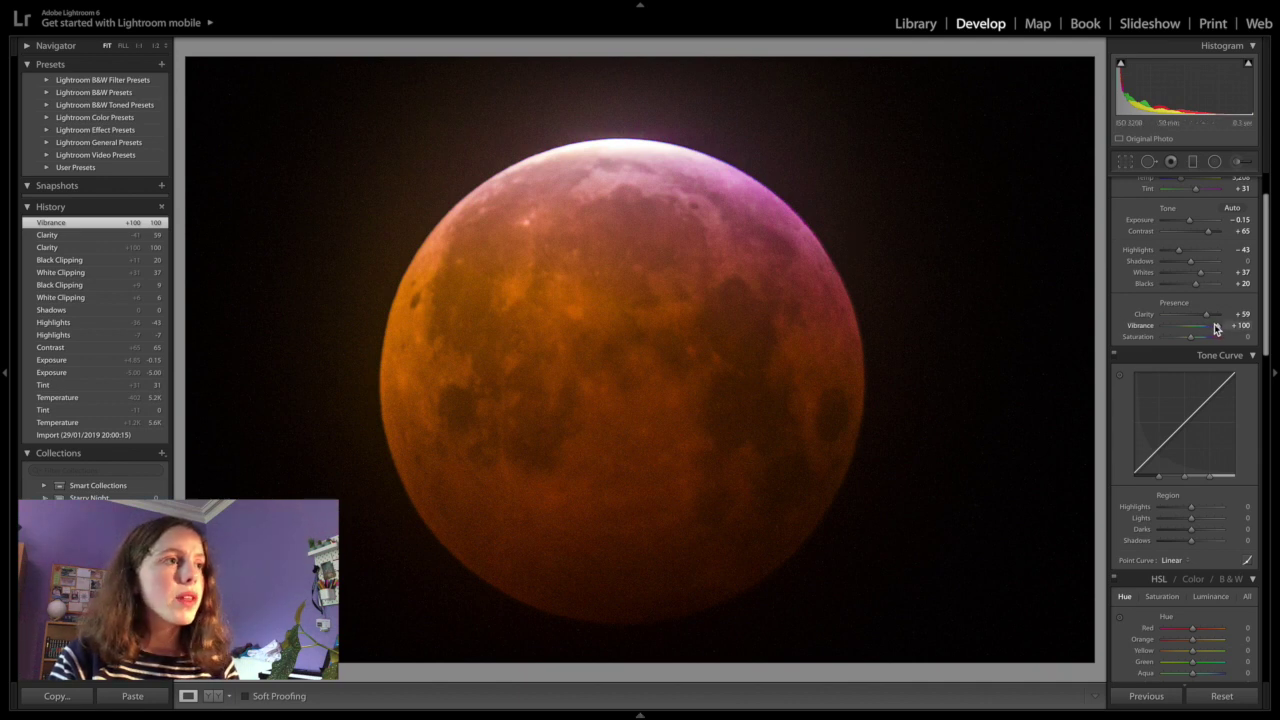
Drop Vibrance to -100 for comparison, then bring it back to +20.
{"action": "left_click_drag", "start_coordinate": [1216, 328], "coordinate": [1127, 333]}
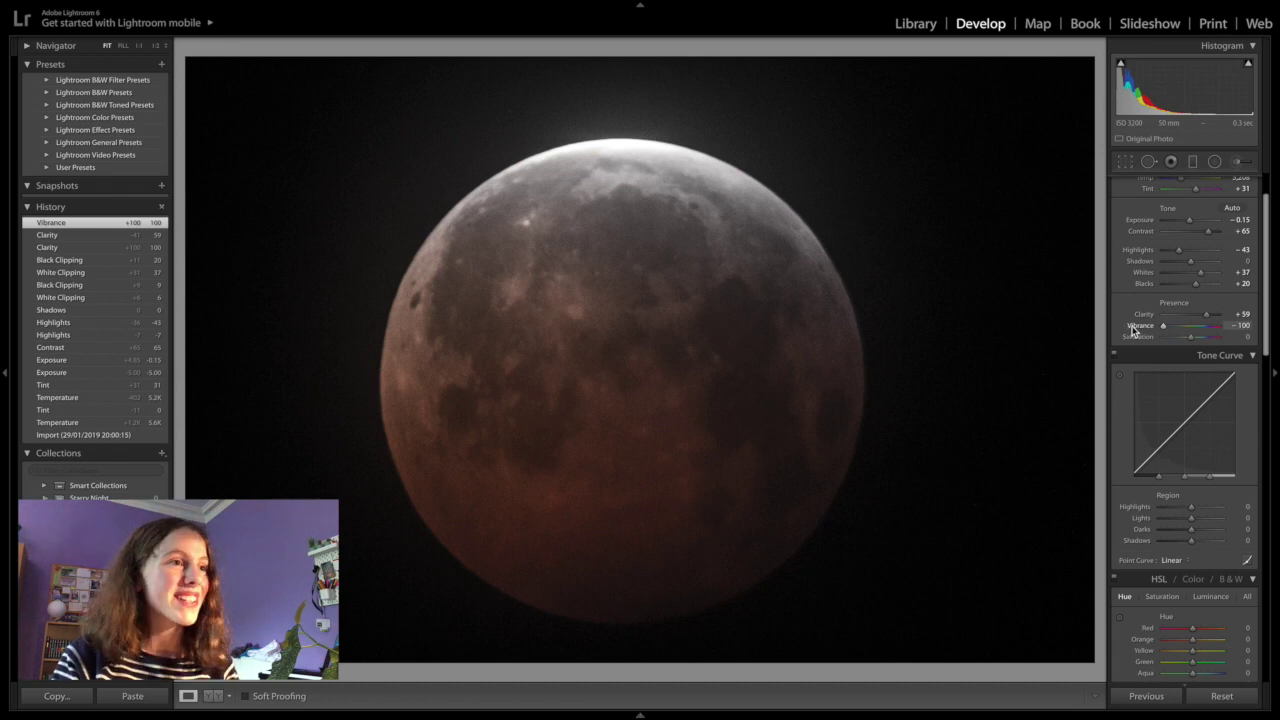
{"action": "left_click_drag", "start_coordinate": [1163, 327], "coordinate": [1191, 337]}
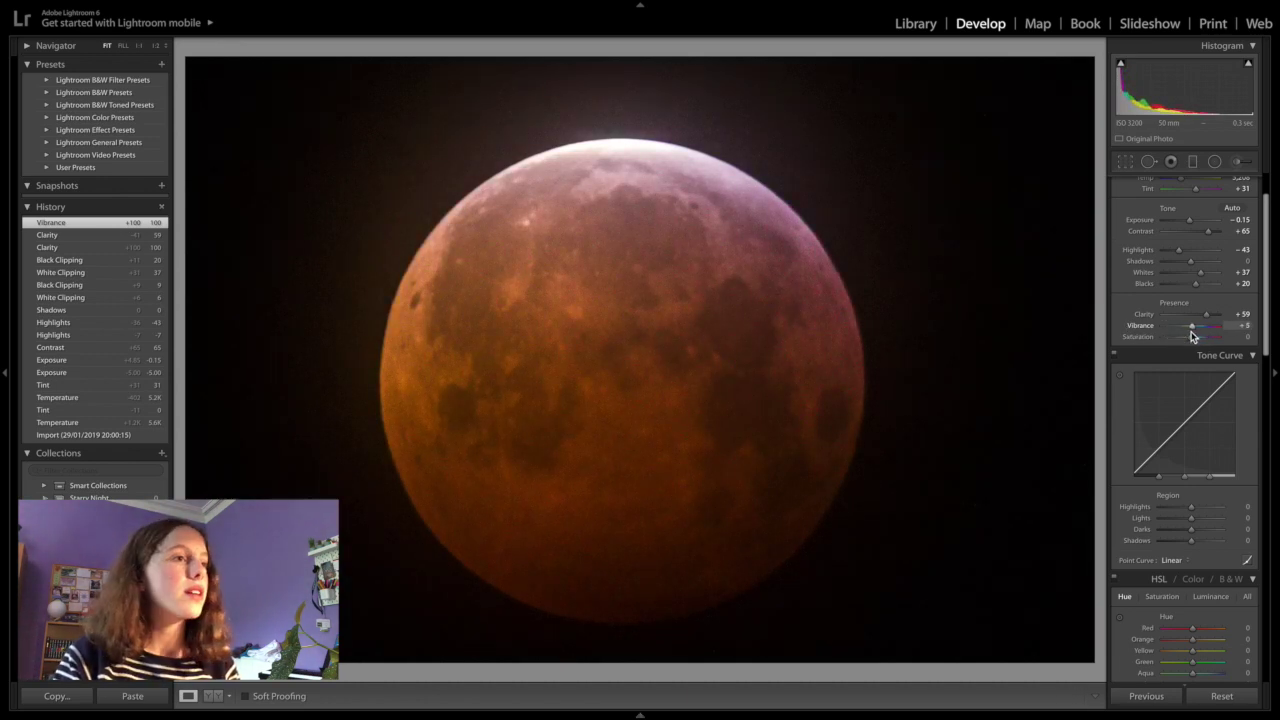
{"action": "left_click_drag", "start_coordinate": [1191, 337], "coordinate": [1195, 331]}
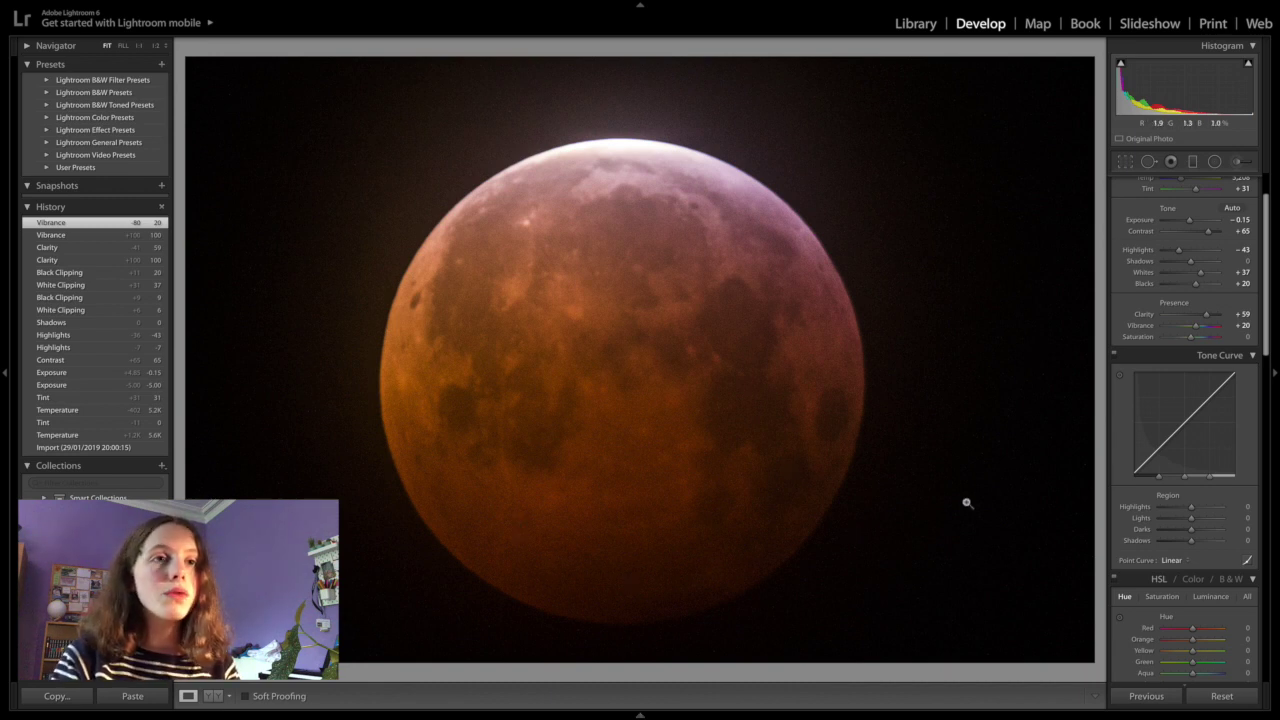
Try Saturation at +100 and -100, then set it to +22.
{"action": "scroll", "coordinate": [1176, 353], "scroll_direction": "down", "scroll_amount": 3}
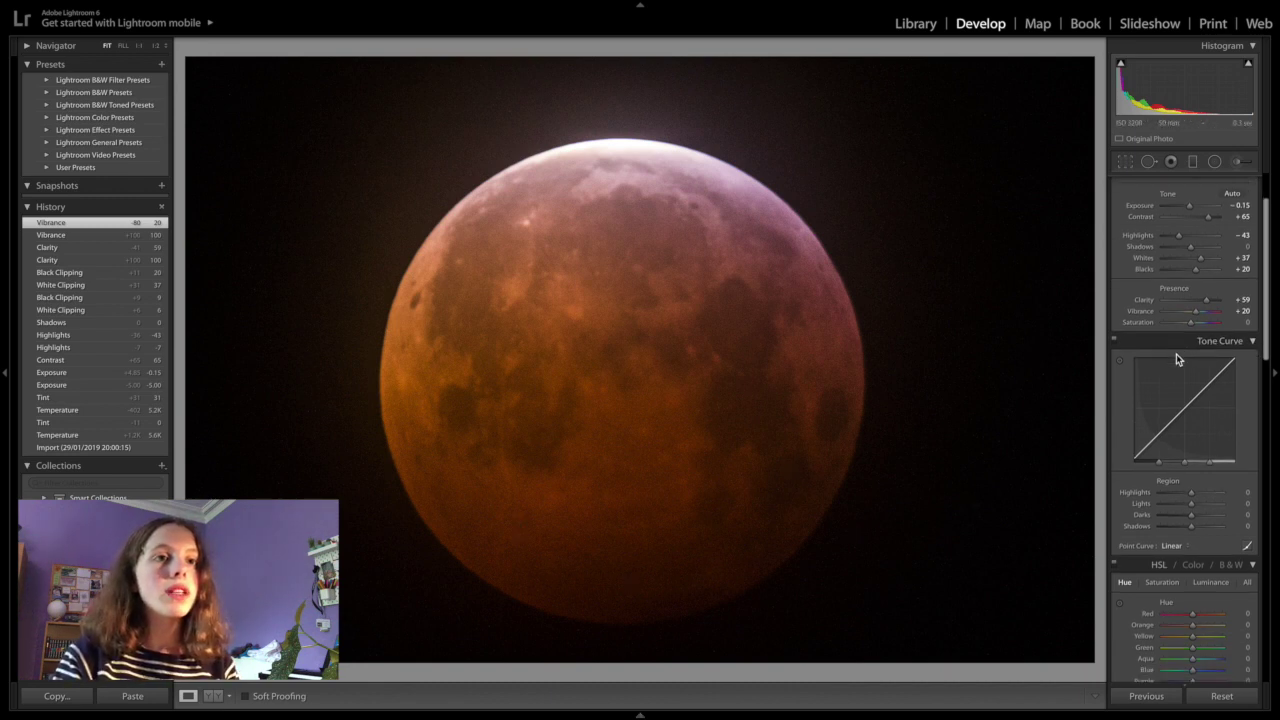
{"action": "scroll", "coordinate": [1181, 348], "scroll_direction": "down", "scroll_amount": 1}
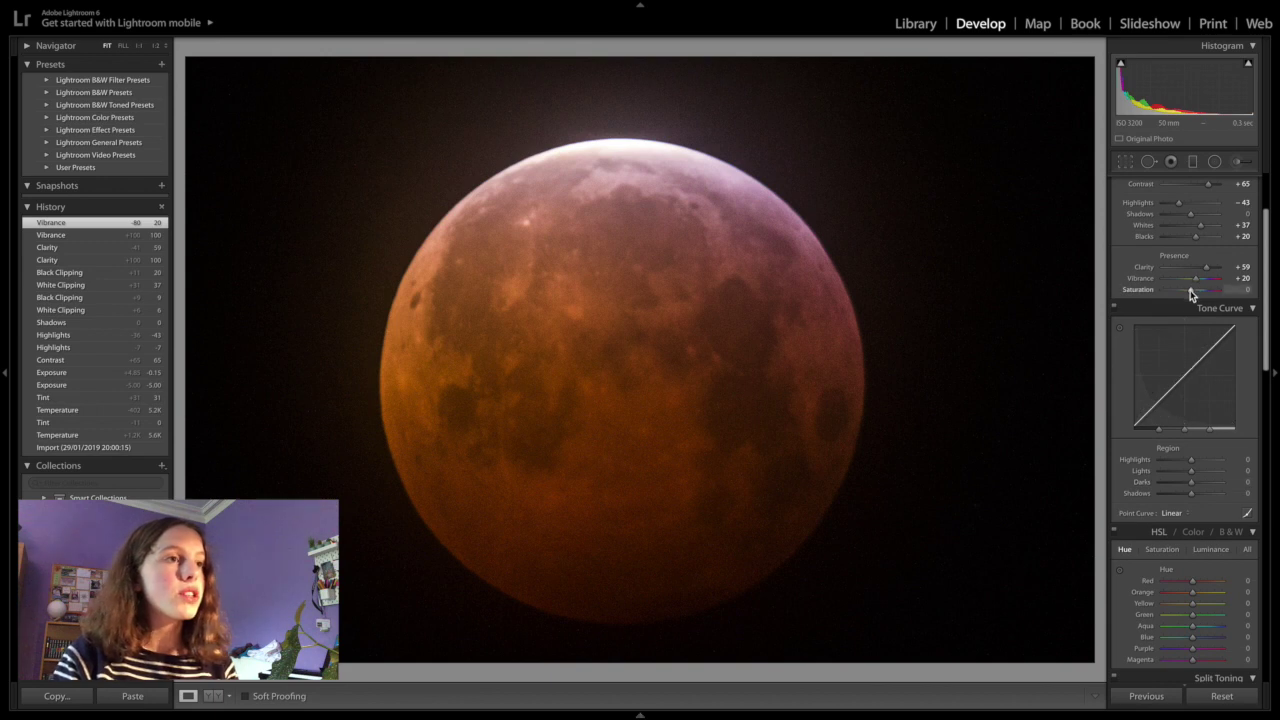
{"action": "left_click_drag", "start_coordinate": [1200, 289], "coordinate": [1220, 292]}
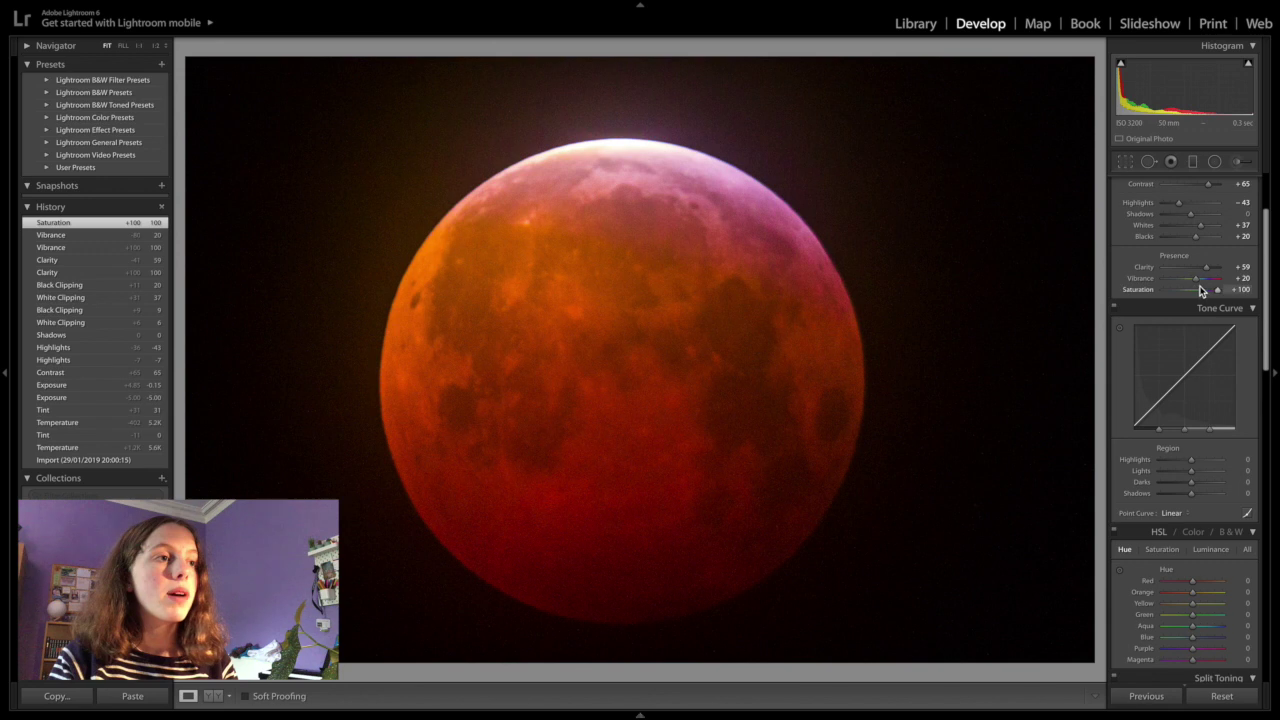
{"action": "left_click_drag", "start_coordinate": [1217, 290], "coordinate": [1144, 298]}
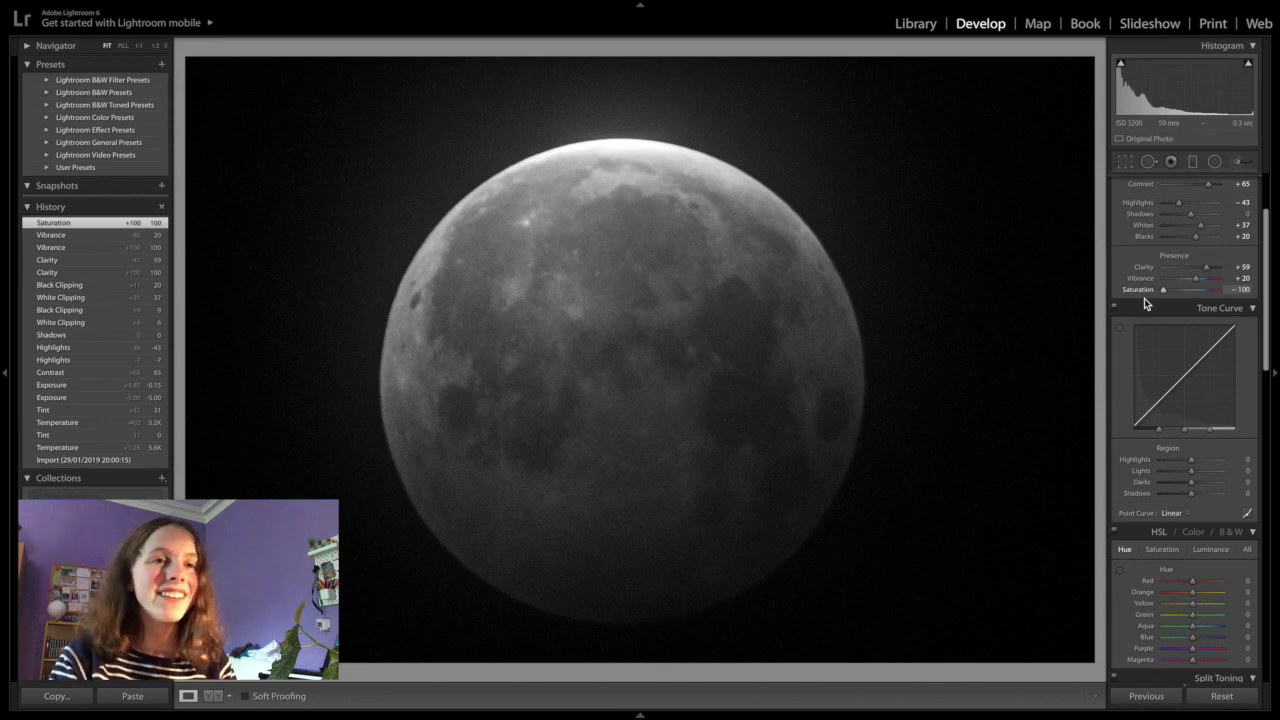
{"action": "left_click_drag", "start_coordinate": [1144, 298], "coordinate": [1196, 294]}
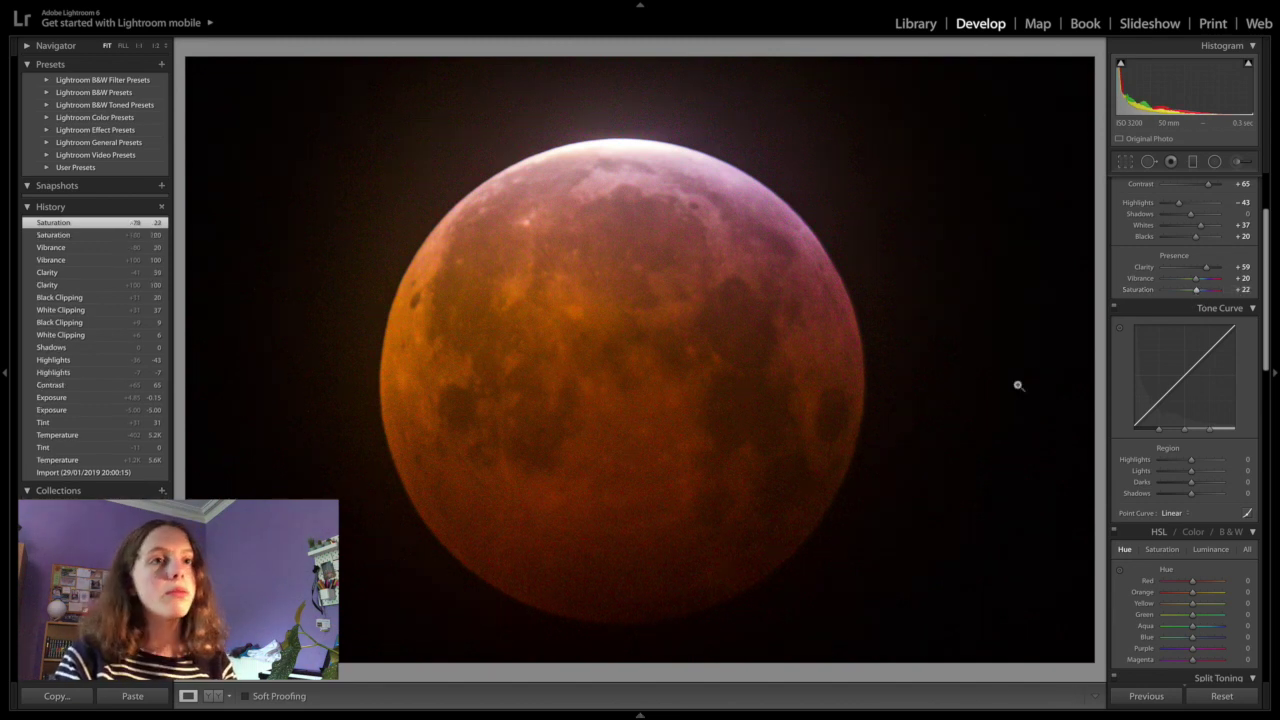
Push the Tone Curve Highlights region up, then pull it down to -41.
{"action": "scroll", "coordinate": [1190, 390], "scroll_direction": "down", "scroll_amount": 2}
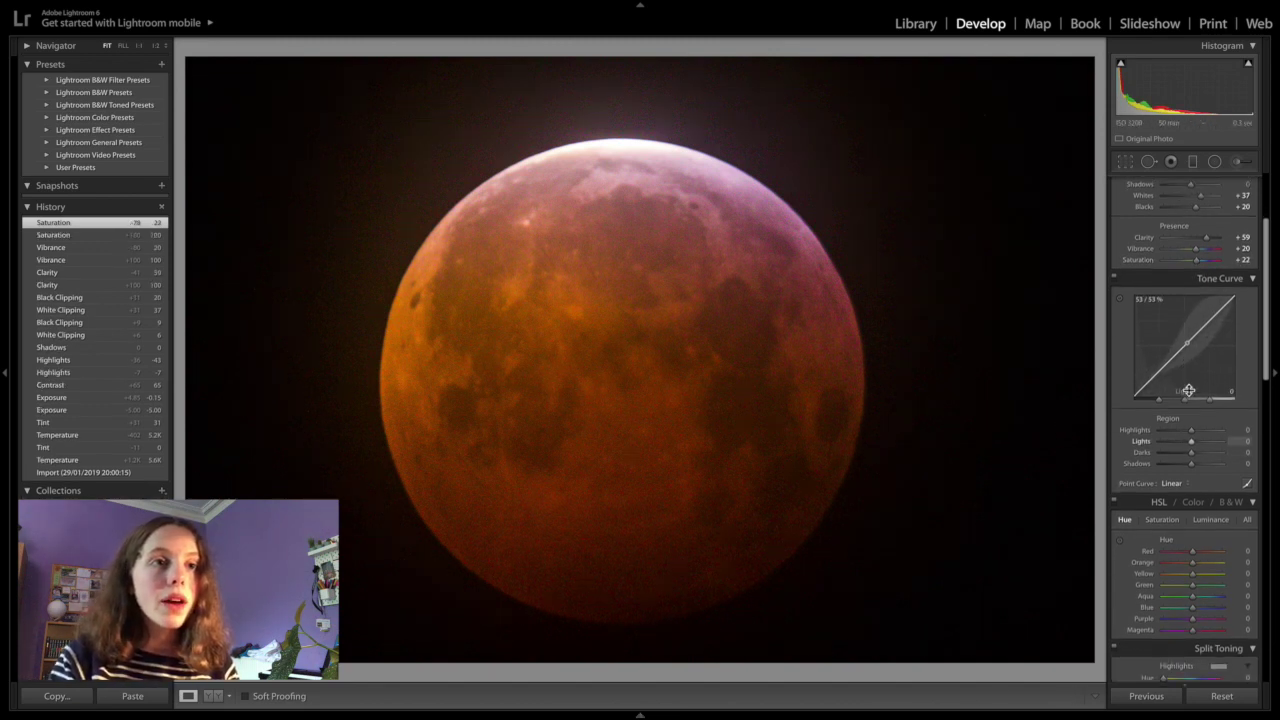
{"action": "scroll", "coordinate": [1190, 393], "scroll_direction": "down", "scroll_amount": 1}
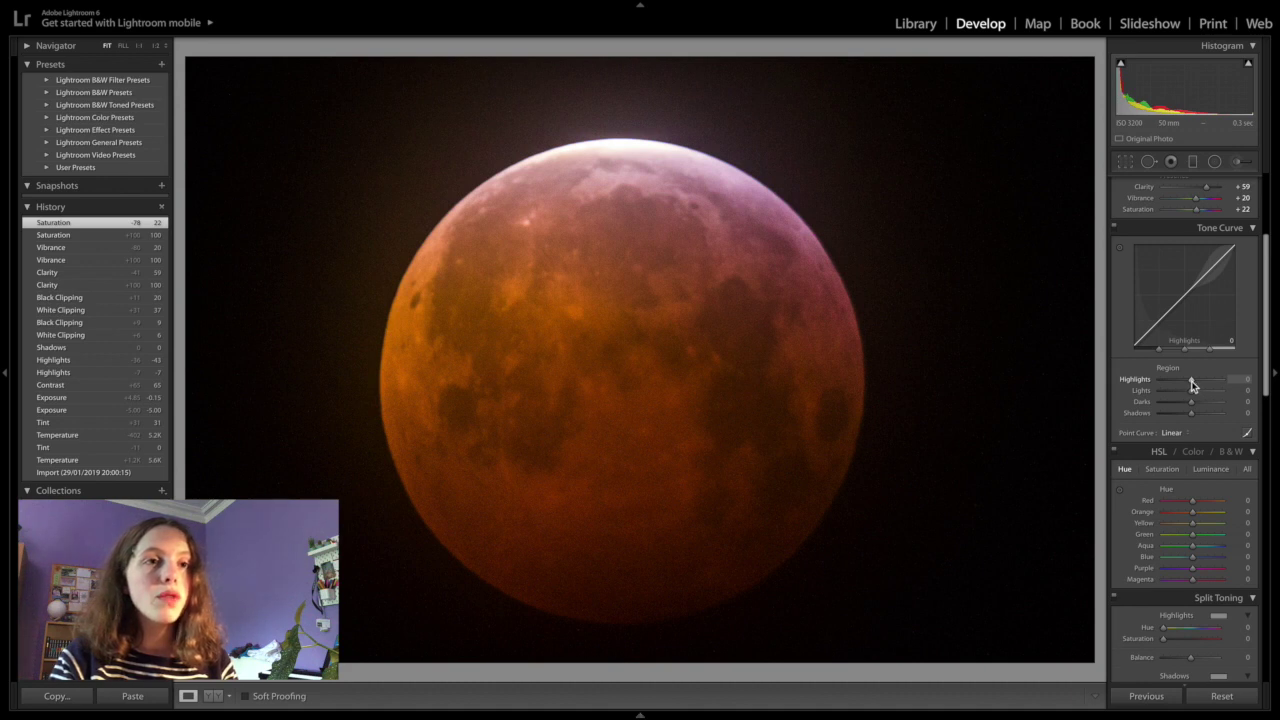
{"action": "left_click_drag", "start_coordinate": [1192, 383], "coordinate": [1234, 384]}
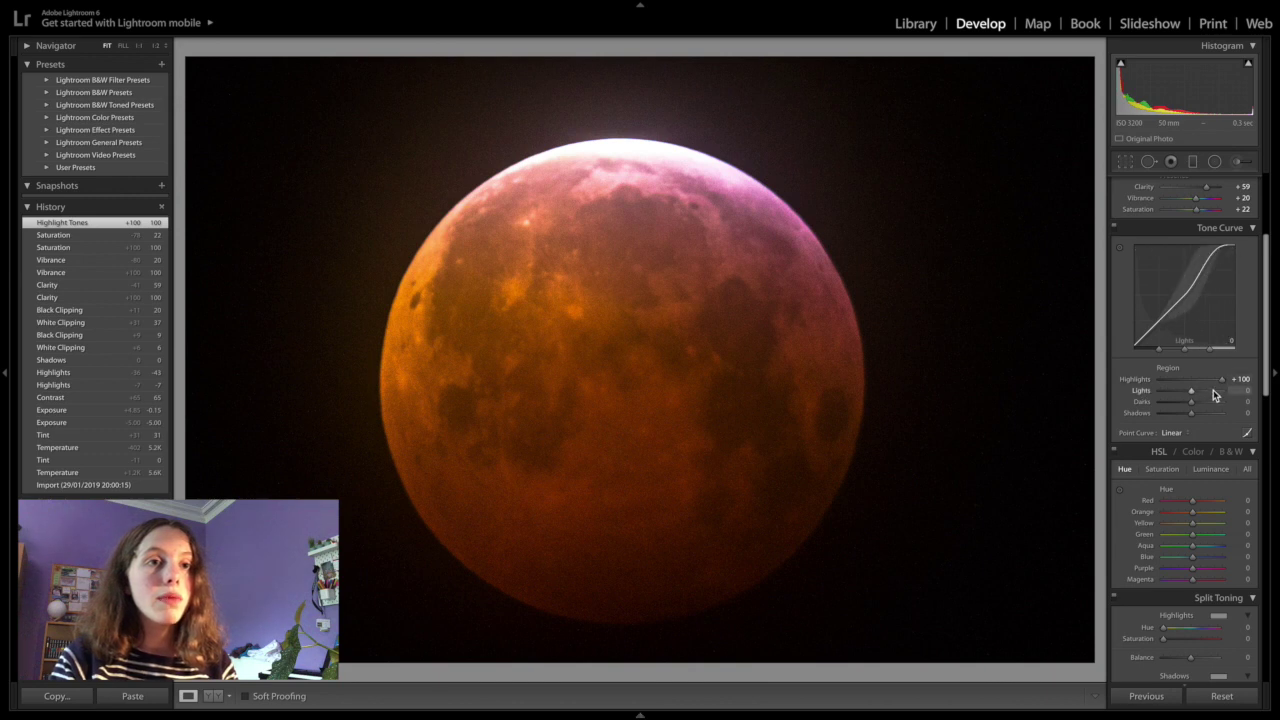
{"action": "left_click_drag", "start_coordinate": [1221, 380], "coordinate": [1191, 381]}
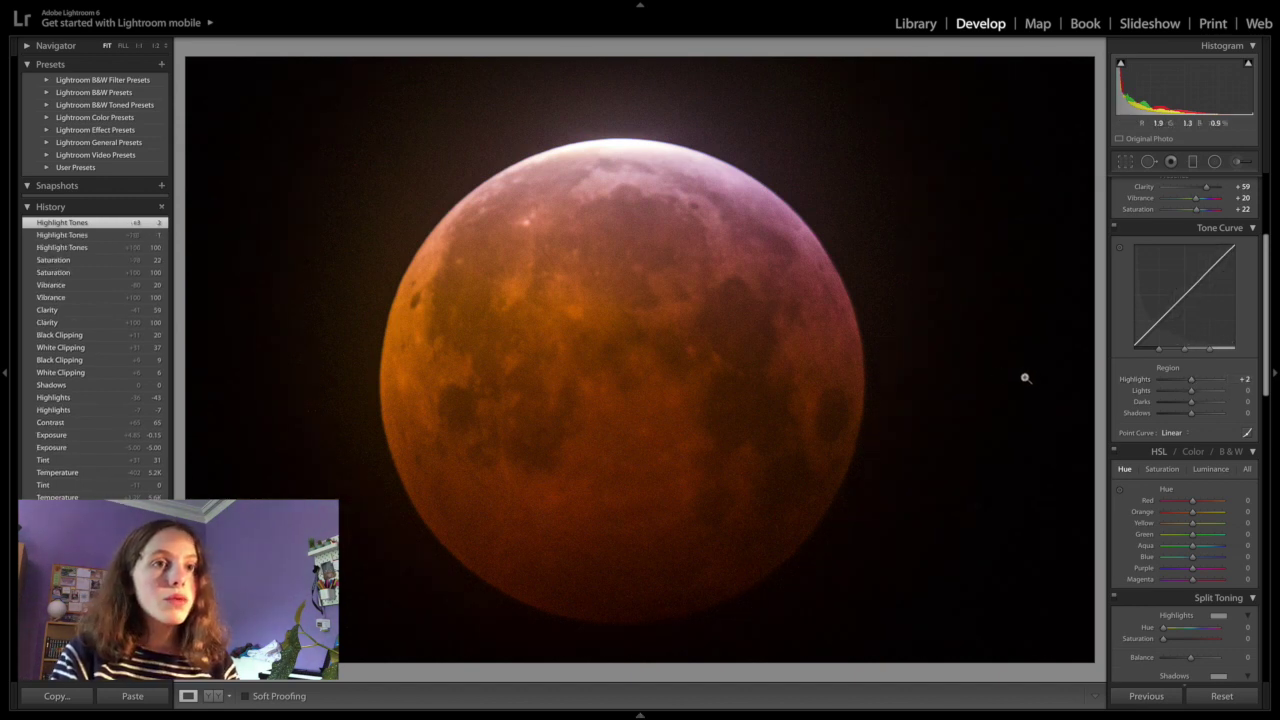
{"action": "left_click_drag", "start_coordinate": [1191, 381], "coordinate": [1171, 385]}
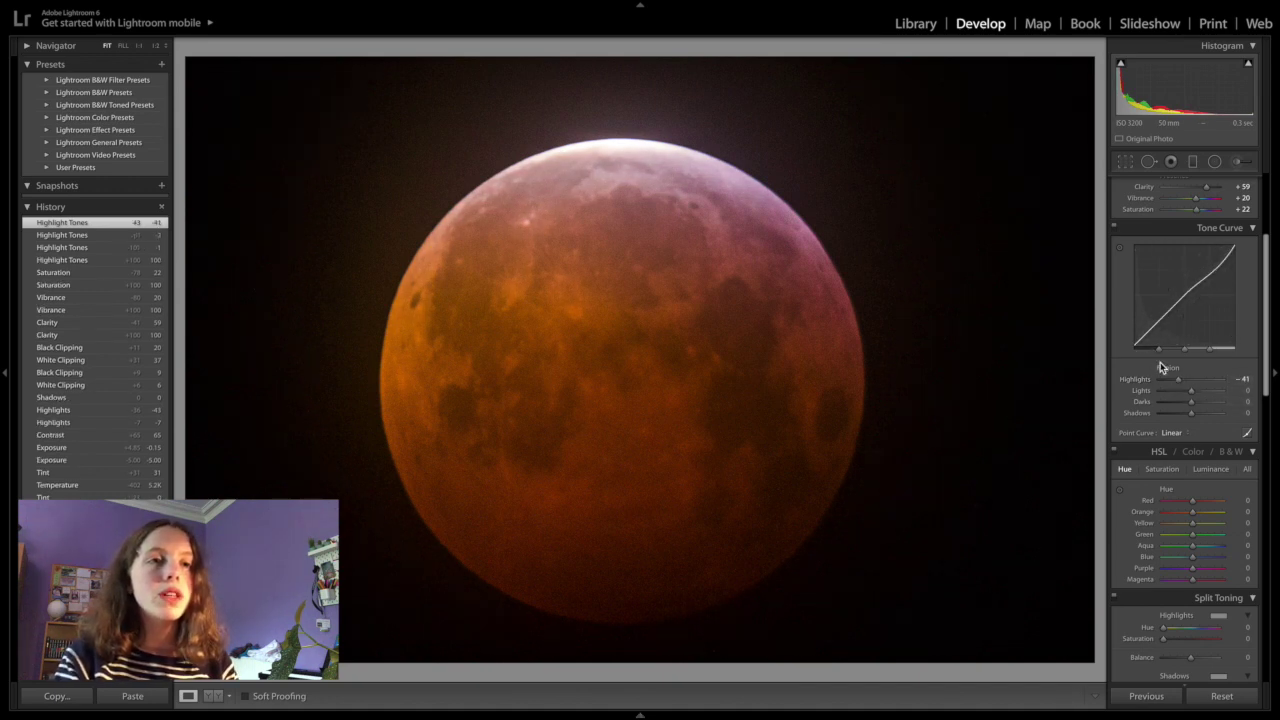
{"action": "scroll", "coordinate": [1183, 380], "scroll_direction": "down", "scroll_amount": 1}
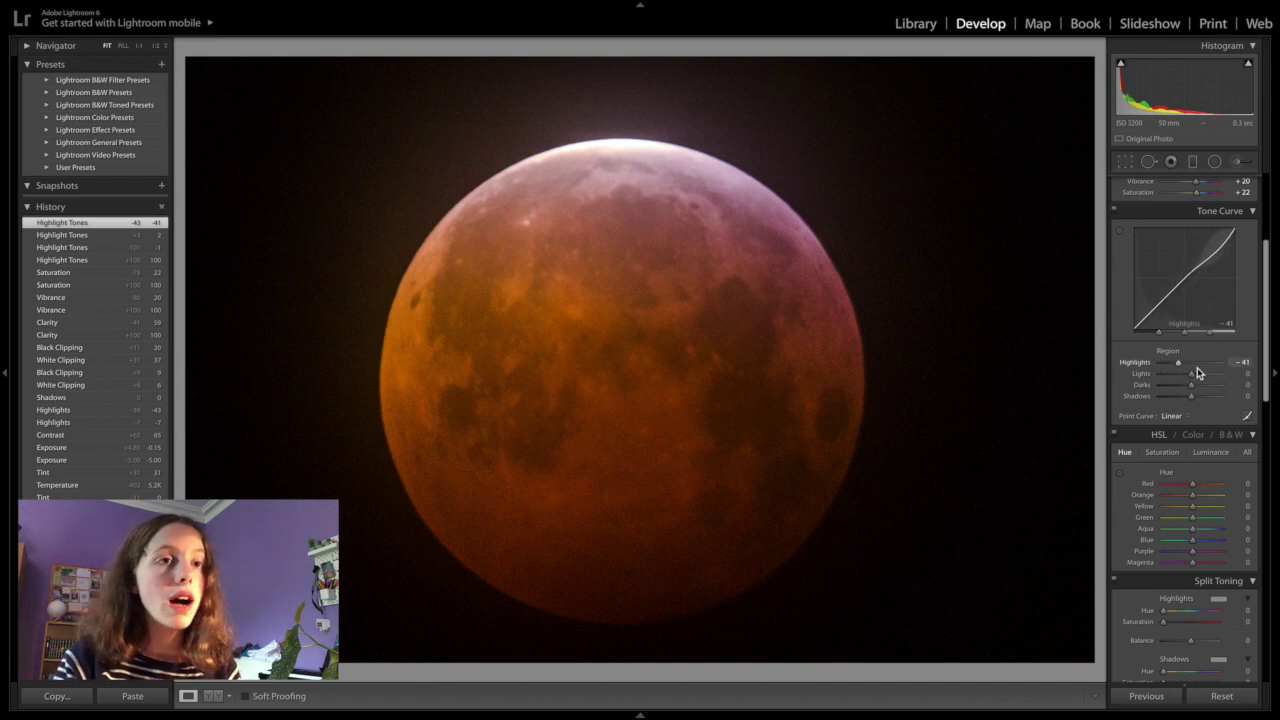
{"action": "scroll", "coordinate": [1190, 374], "scroll_direction": "down", "scroll_amount": 1}
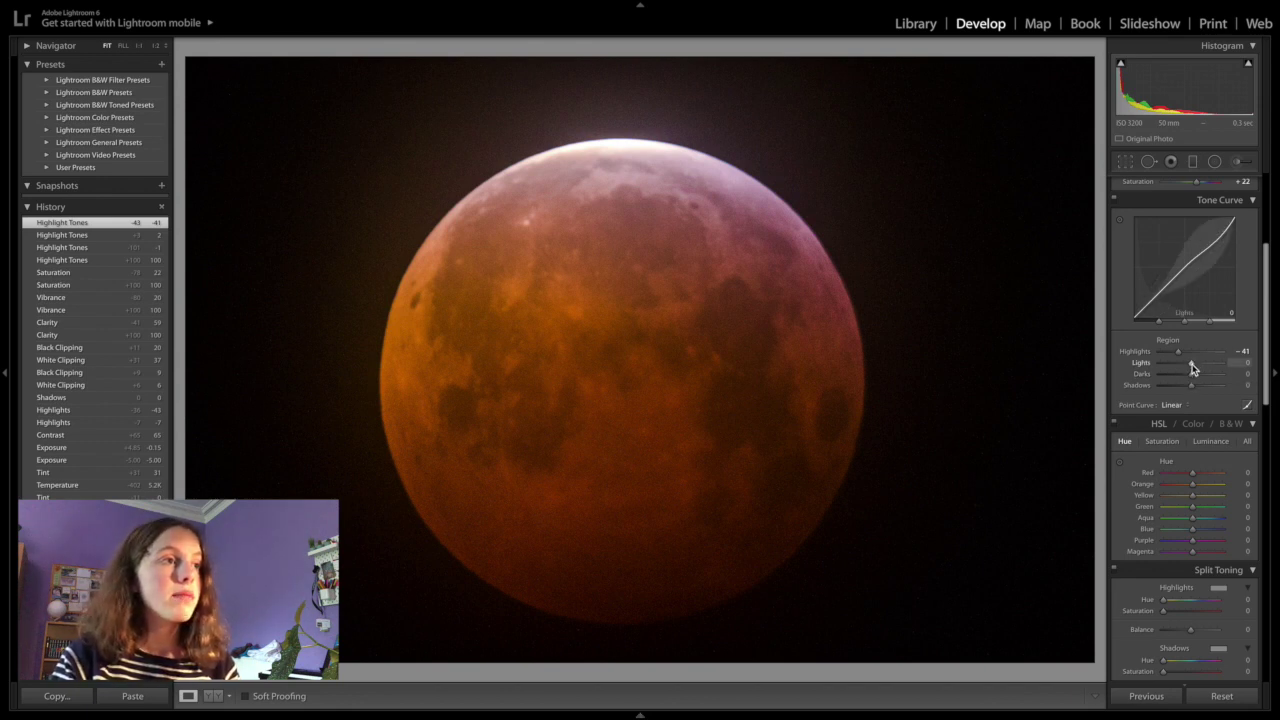
Set the Tone Curve Region sliders: Lights -20, Darks +6, Shadows +4.
{"action": "mouse_move", "coordinate": [1191, 368]}
{"action": "left_mouse_down"}
{"action": "mouse_move", "coordinate": [1208, 366]}
{"action": "mouse_move", "coordinate": [1184, 366]}
{"action": "mouse_move", "coordinate": [1190, 375]}
{"action": "left_mouse_up"}
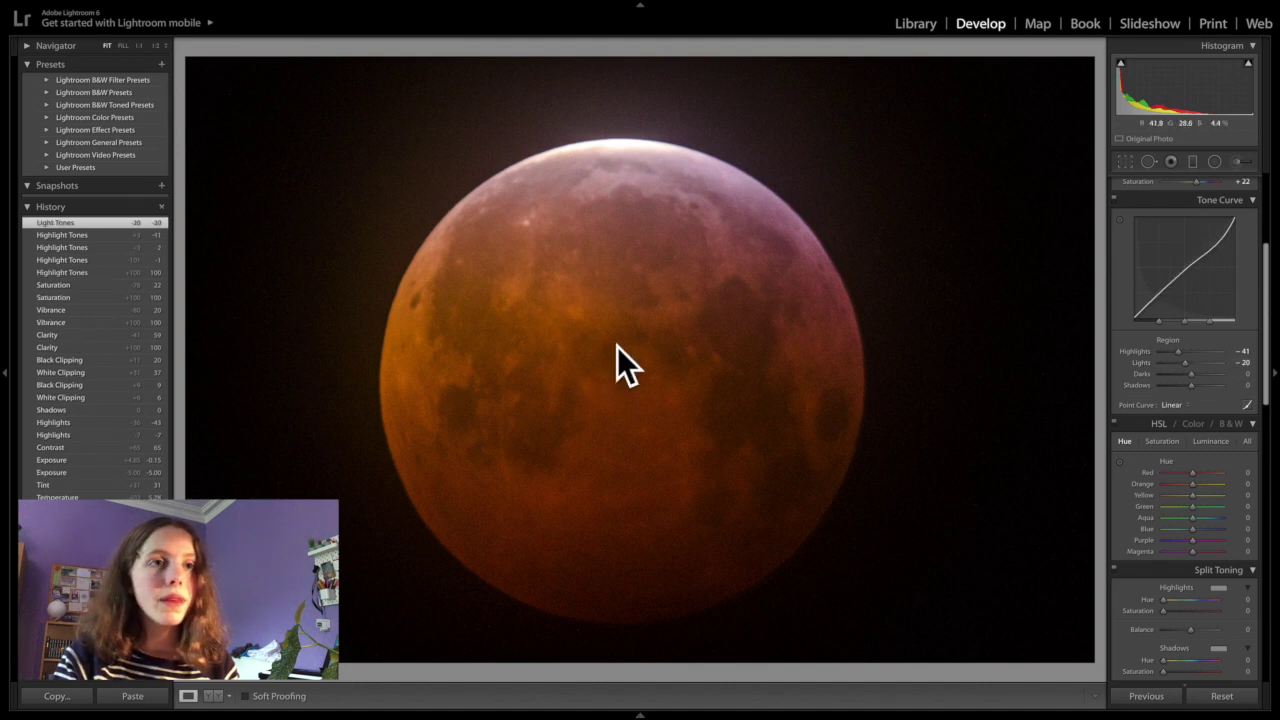
{"action": "mouse_move", "coordinate": [1192, 376]}
{"action": "left_mouse_down"}
{"action": "mouse_move", "coordinate": [1212, 378]}
{"action": "mouse_move", "coordinate": [1194, 379]}
{"action": "left_mouse_up"}
{"action": "scroll", "coordinate": [1195, 387], "scroll_direction": "down", "scroll_amount": 1}
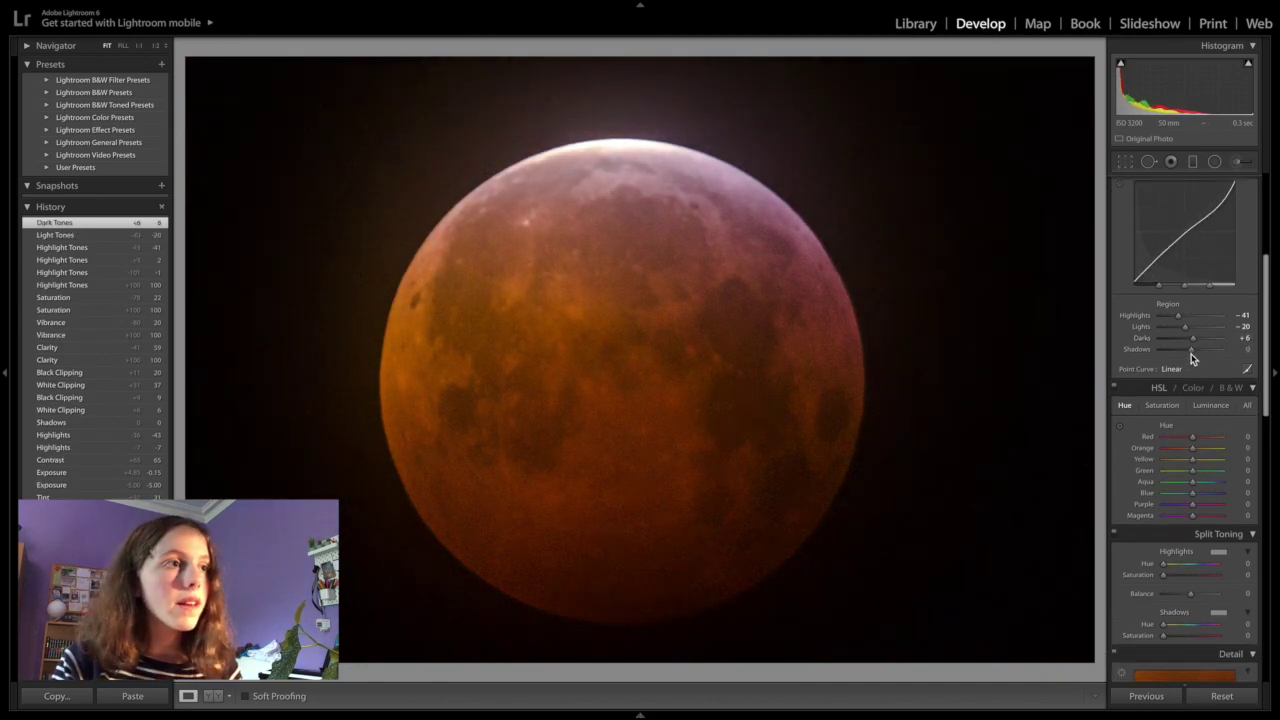
{"action": "mouse_move", "coordinate": [1191, 353]}
{"action": "left_mouse_down"}
{"action": "mouse_move", "coordinate": [1176, 358]}
{"action": "mouse_move", "coordinate": [1192, 357]}
{"action": "left_mouse_up"}
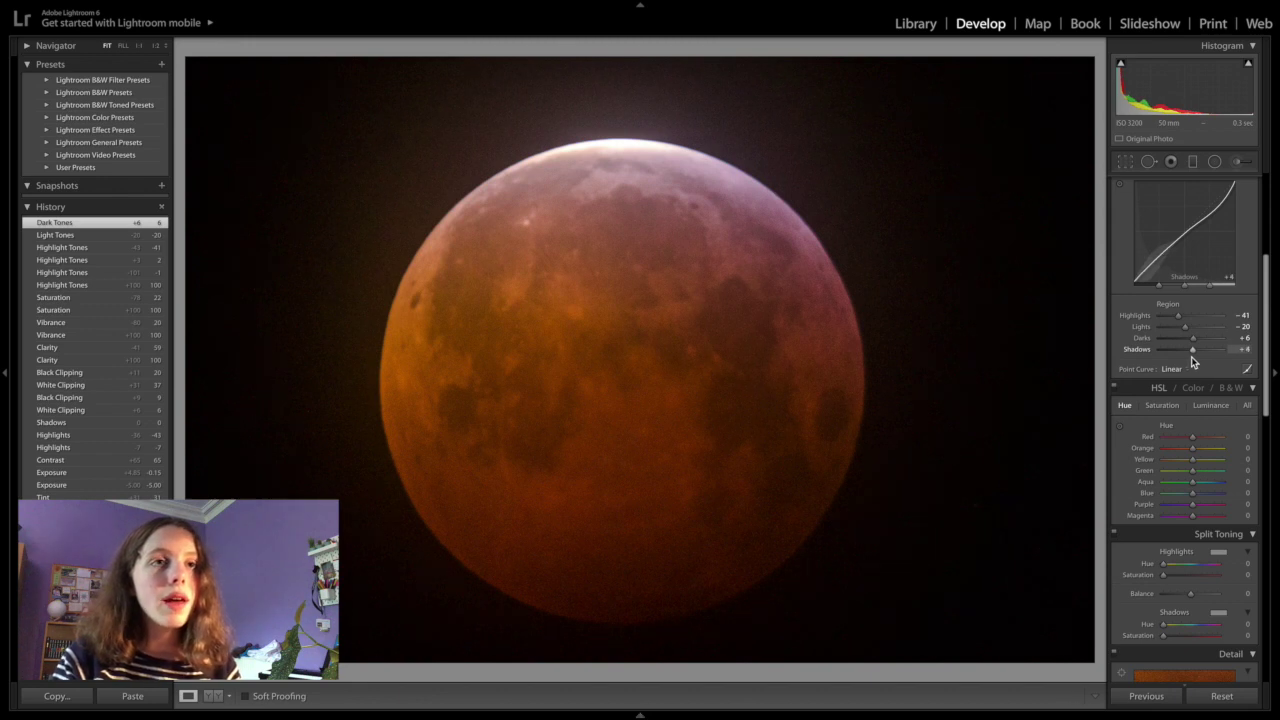
{"action": "left_click_drag", "start_coordinate": [1191, 356], "coordinate": [1192, 356]}
{"action": "scroll", "coordinate": [1192, 356], "scroll_direction": "up", "scroll_amount": 1}
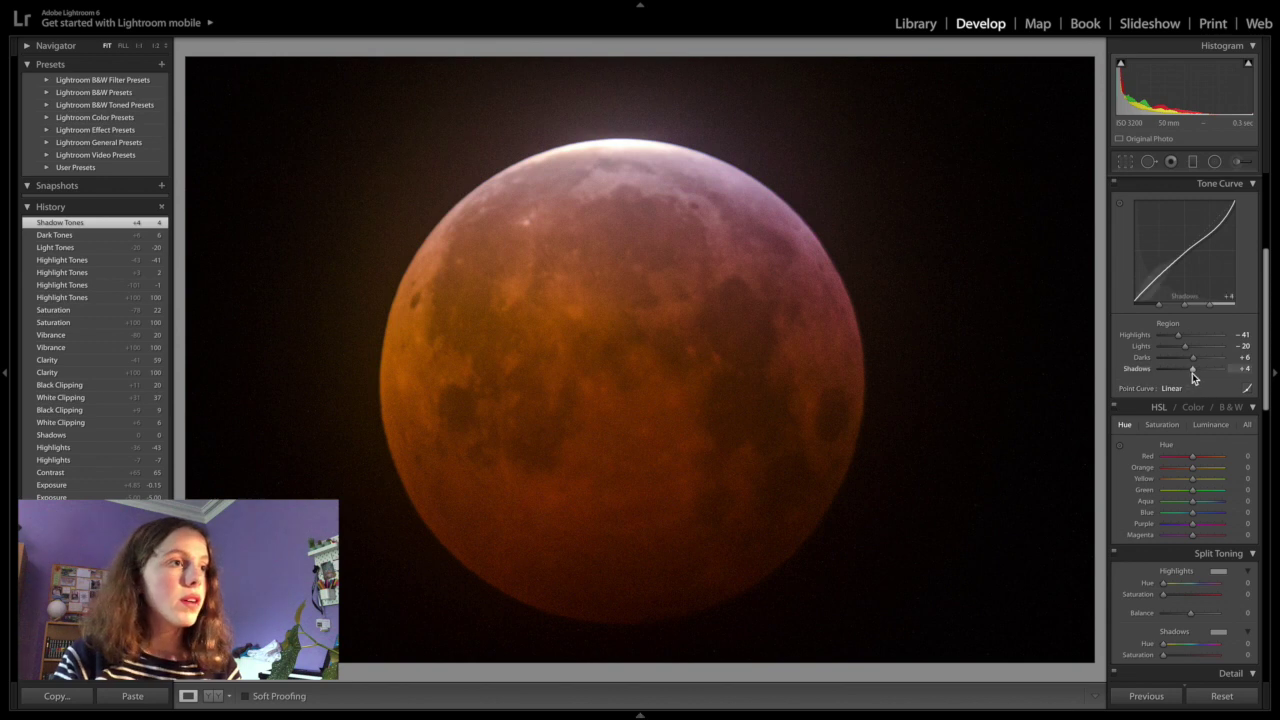
{"action": "left_click_drag", "start_coordinate": [1193, 376], "coordinate": [1198, 388]}
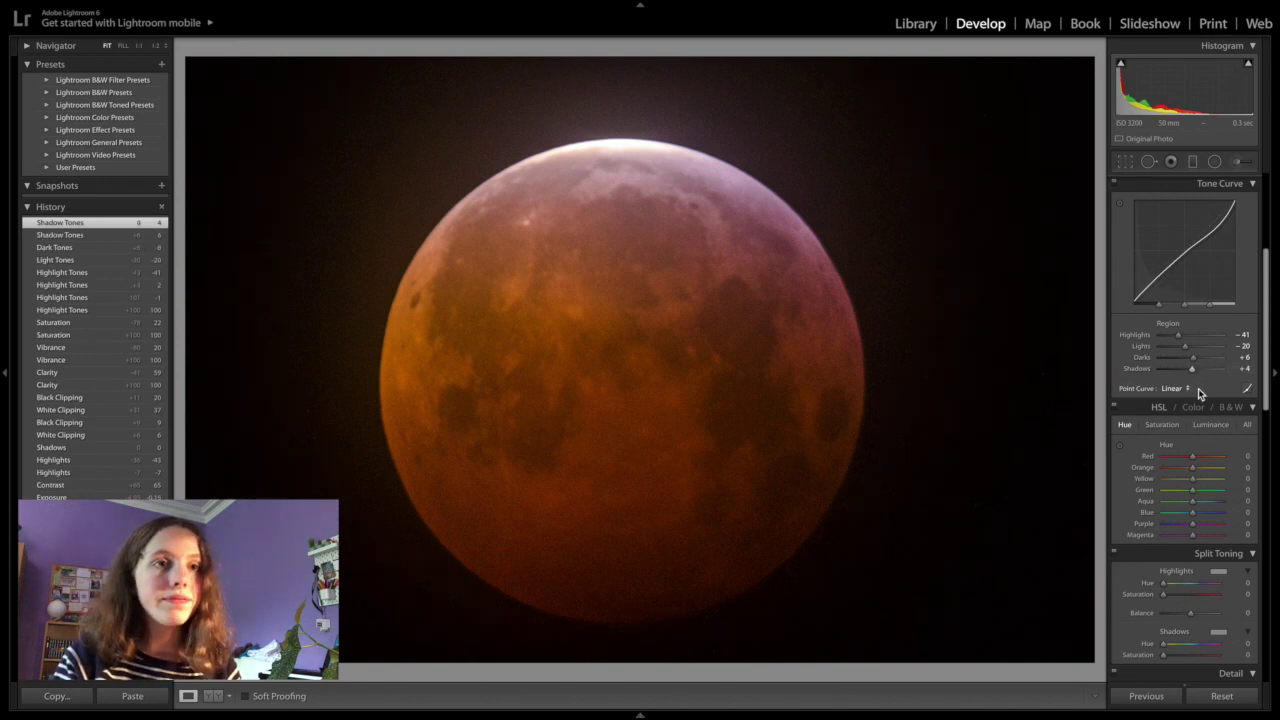
{"action": "scroll", "coordinate": [1198, 388], "scroll_direction": "down", "scroll_amount": 3}
{"action": "scroll", "coordinate": [1198, 388], "scroll_direction": "down", "scroll_amount": 5}
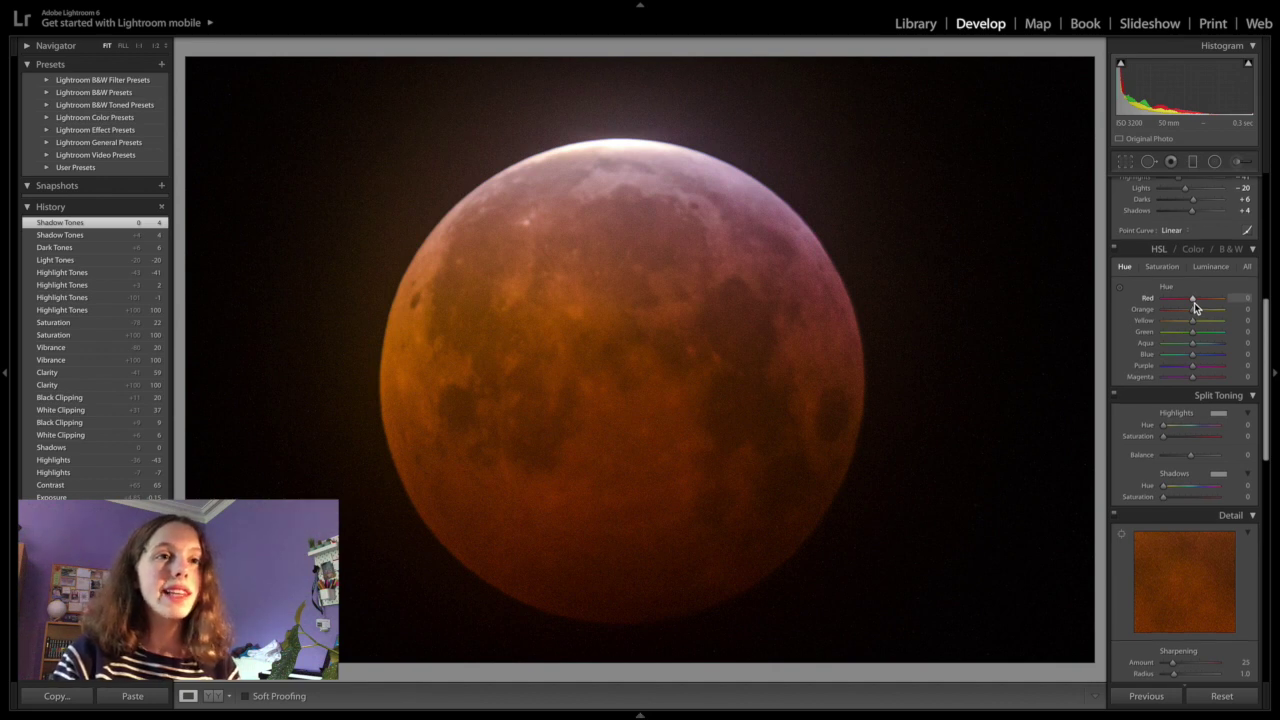
Swing the HSL Red hue slider toward orange and back, settling at -23.
{"action": "scroll", "coordinate": [1194, 302], "scroll_direction": "down", "scroll_amount": 1}
{"action": "mouse_move", "coordinate": [1194, 297]}
{"action": "left_mouse_down"}
{"action": "mouse_move", "coordinate": [1218, 293]}
{"action": "mouse_move", "coordinate": [1174, 298]}
{"action": "left_mouse_up"}
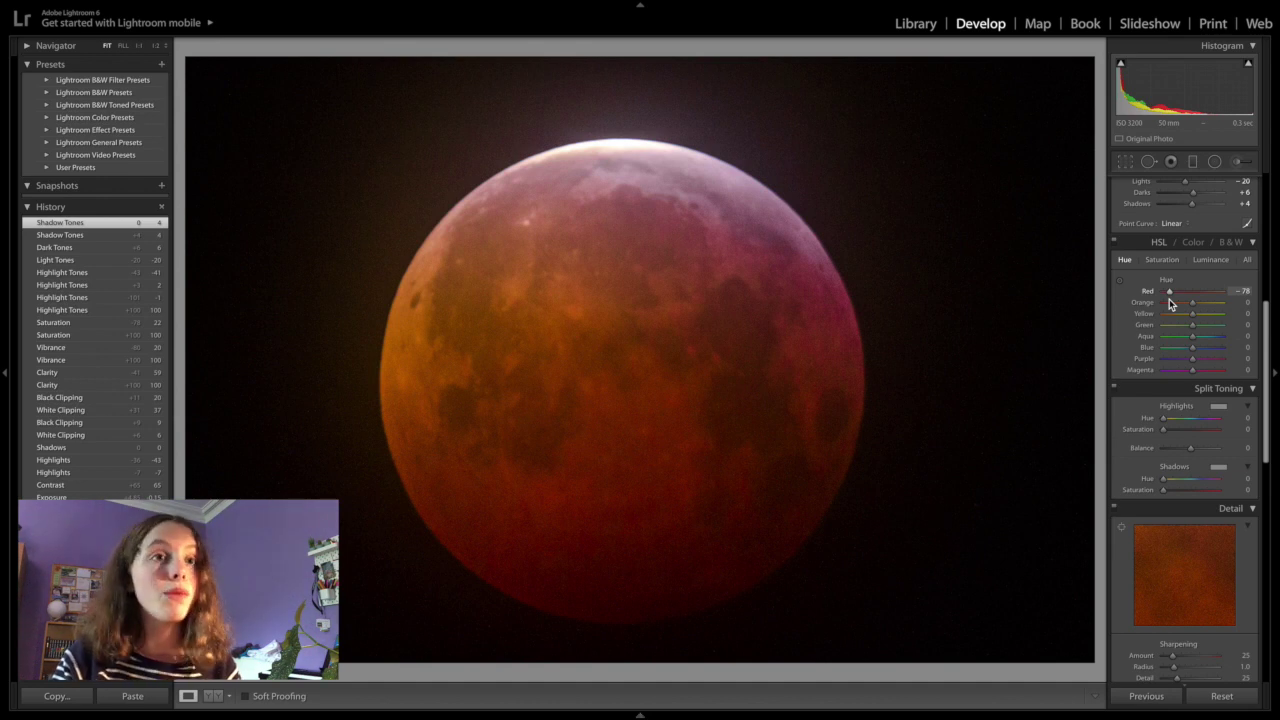
{"action": "left_click_drag", "start_coordinate": [1169, 300], "coordinate": [1205, 295]}
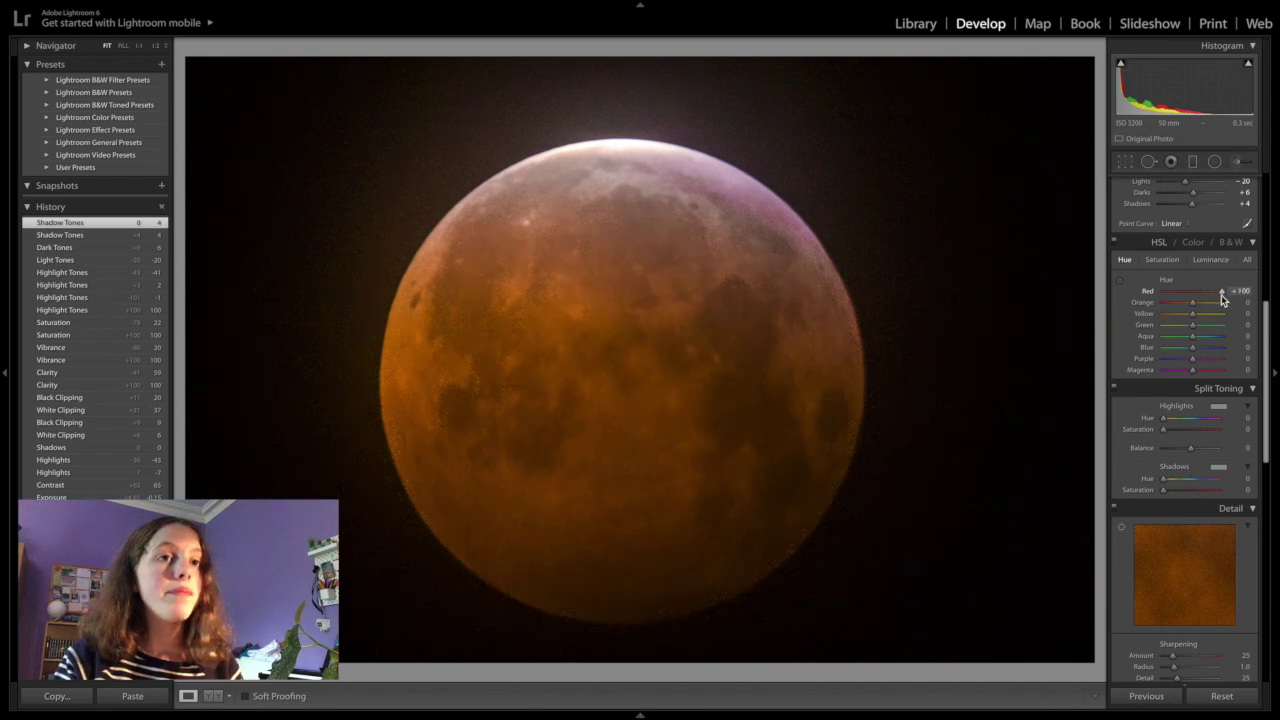
{"action": "left_click_drag", "start_coordinate": [1213, 295], "coordinate": [1184, 302]}
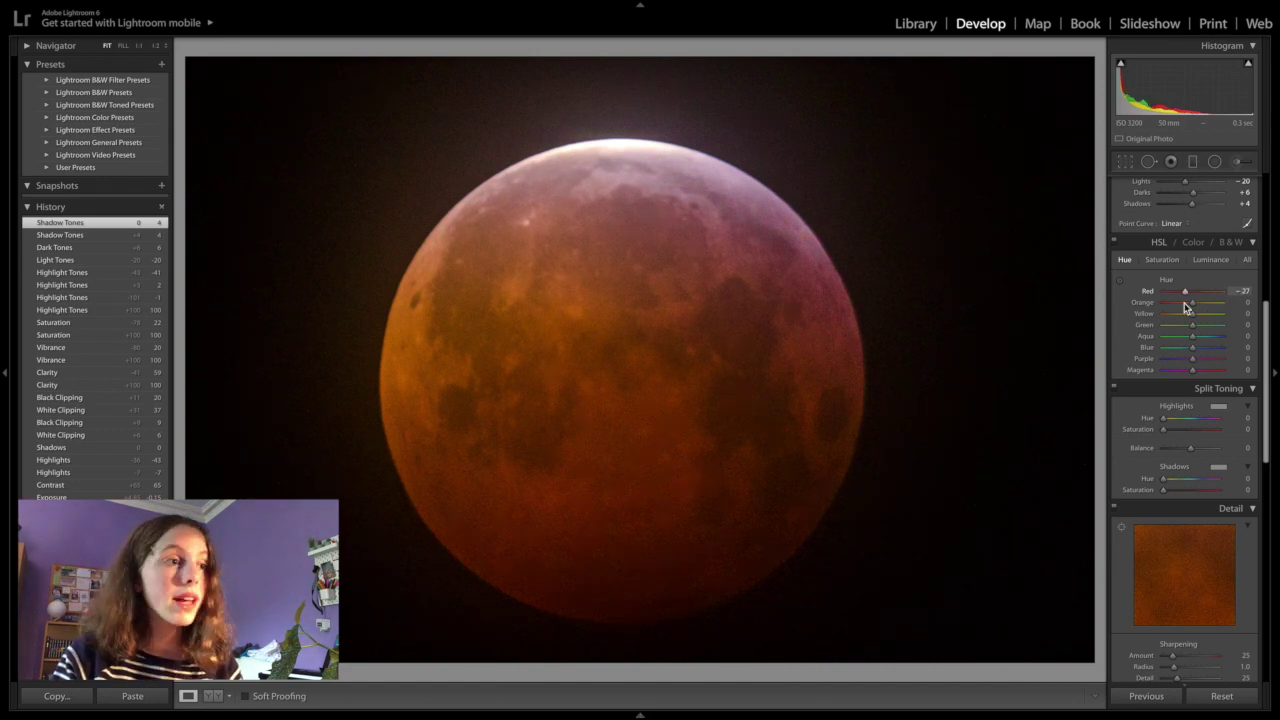
{"action": "left_click_drag", "start_coordinate": [1185, 301], "coordinate": [1187, 303]}
{"action": "scroll", "coordinate": [1187, 303], "scroll_direction": "down", "scroll_amount": 1}
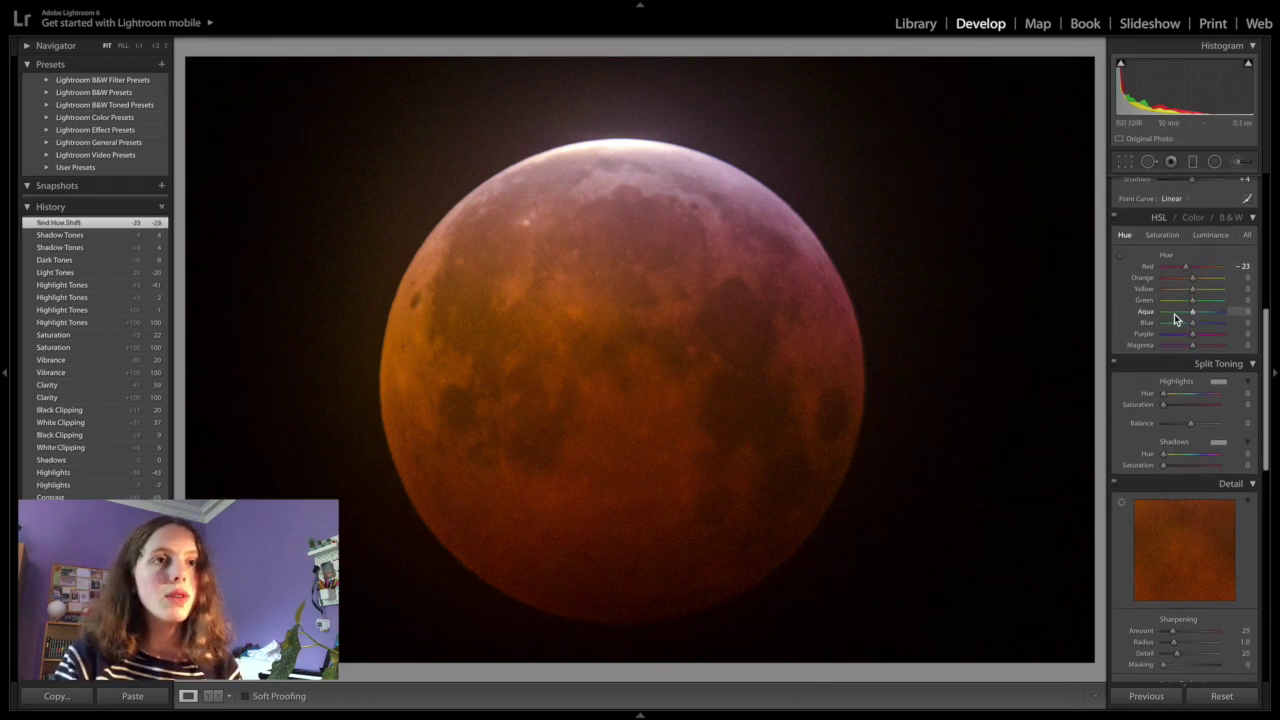
{"action": "scroll", "coordinate": [1178, 310], "scroll_direction": "down", "scroll_amount": 1}
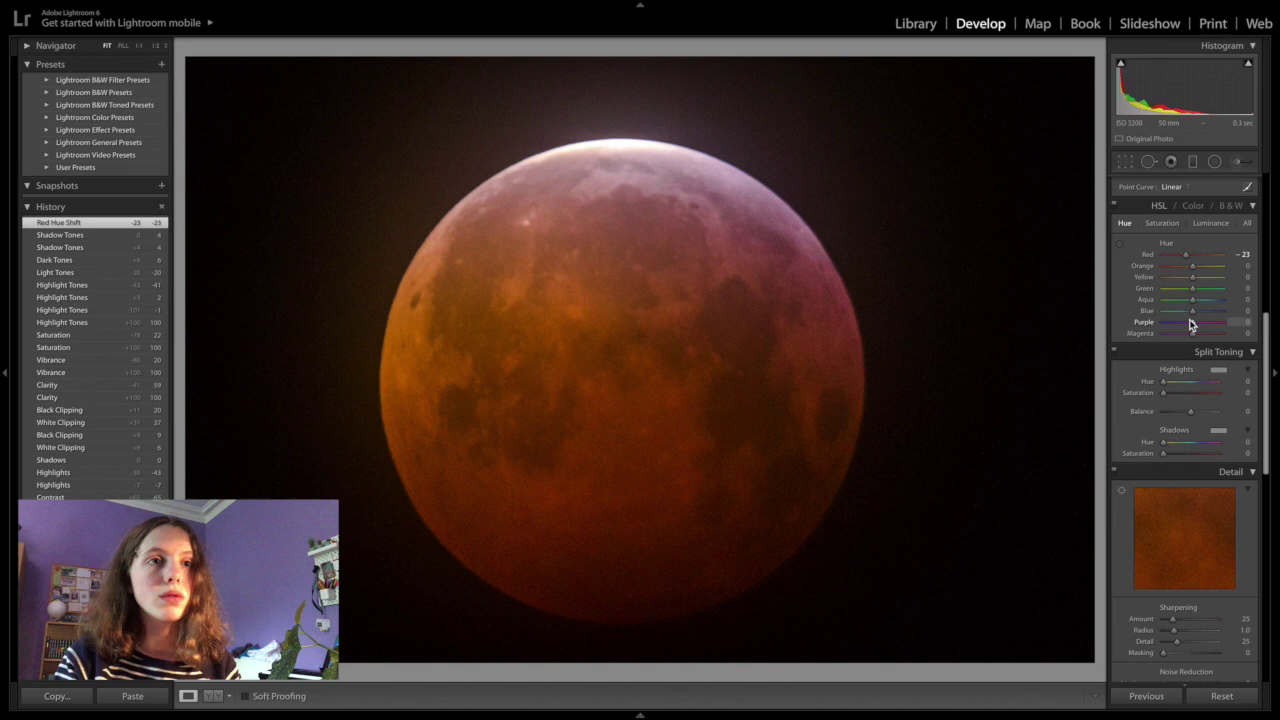
{"action": "scroll", "coordinate": [1190, 323], "scroll_direction": "down", "scroll_amount": 4}
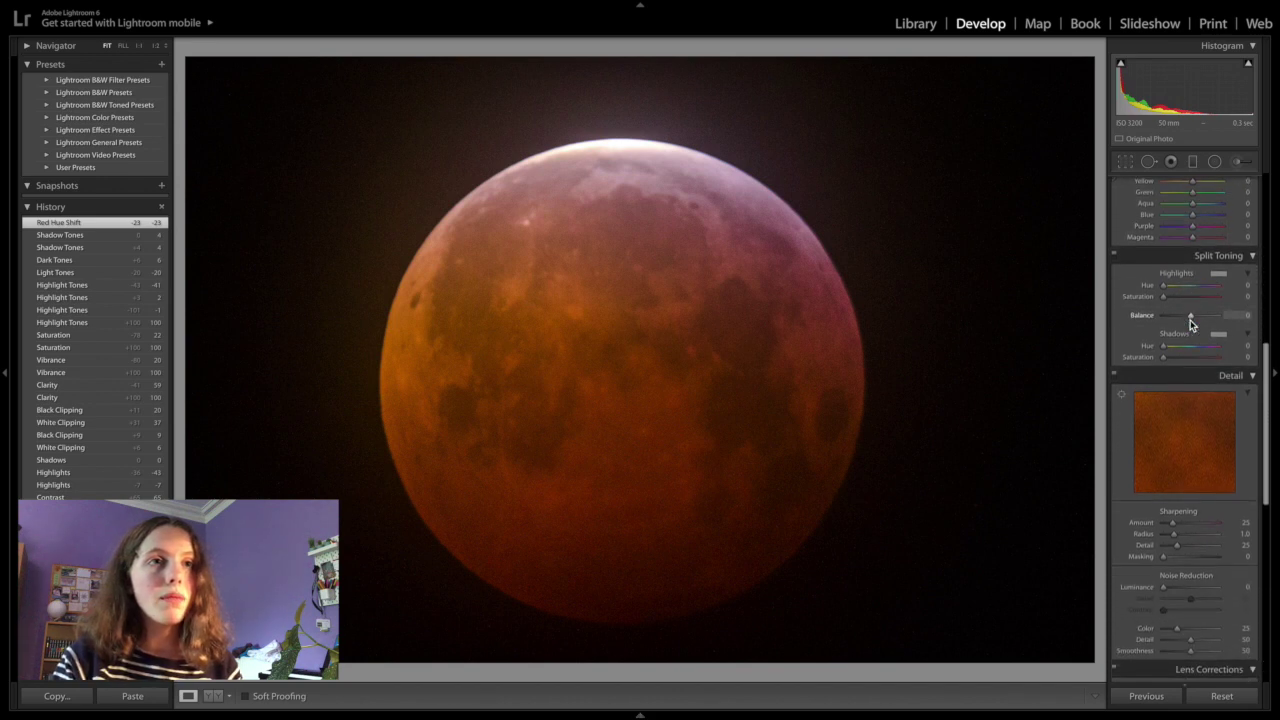
Try luminance noise reduction at 45, 34 and 21 on the moon, settling on 9.
{"action": "scroll", "coordinate": [1190, 320], "scroll_direction": "down", "scroll_amount": 6}
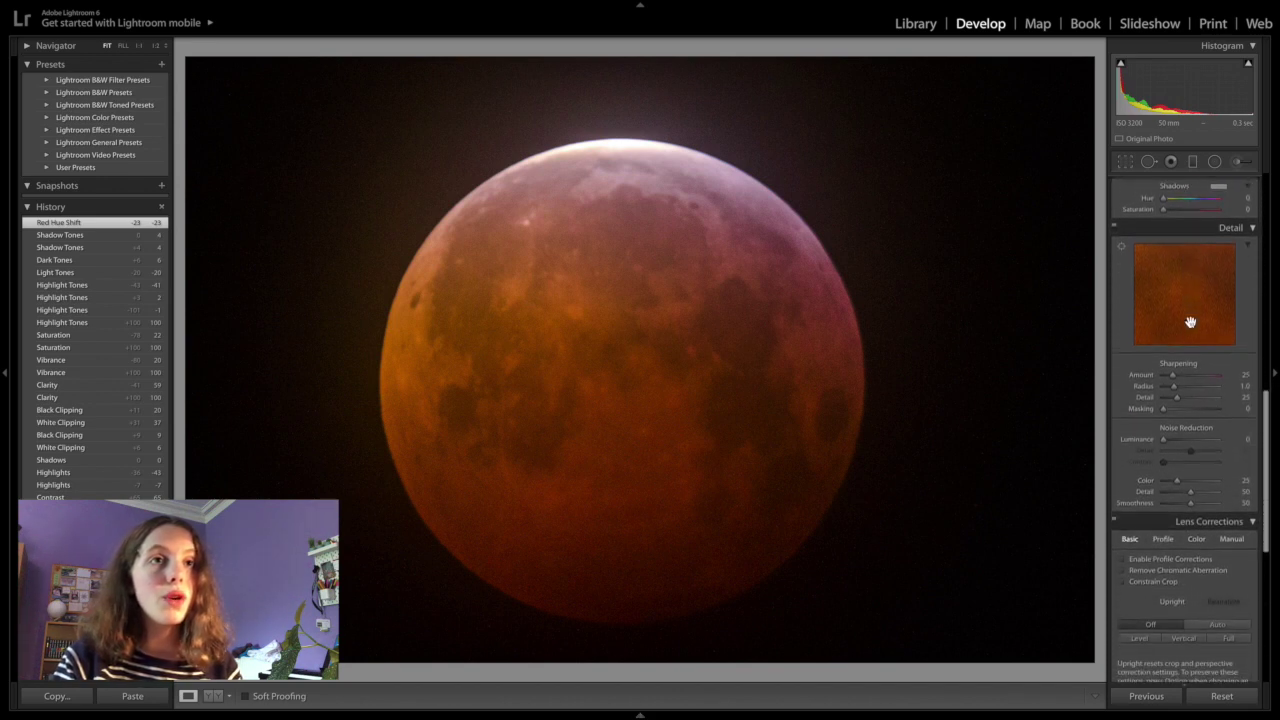
{"action": "scroll", "coordinate": [1190, 321], "scroll_direction": "down", "scroll_amount": 2}
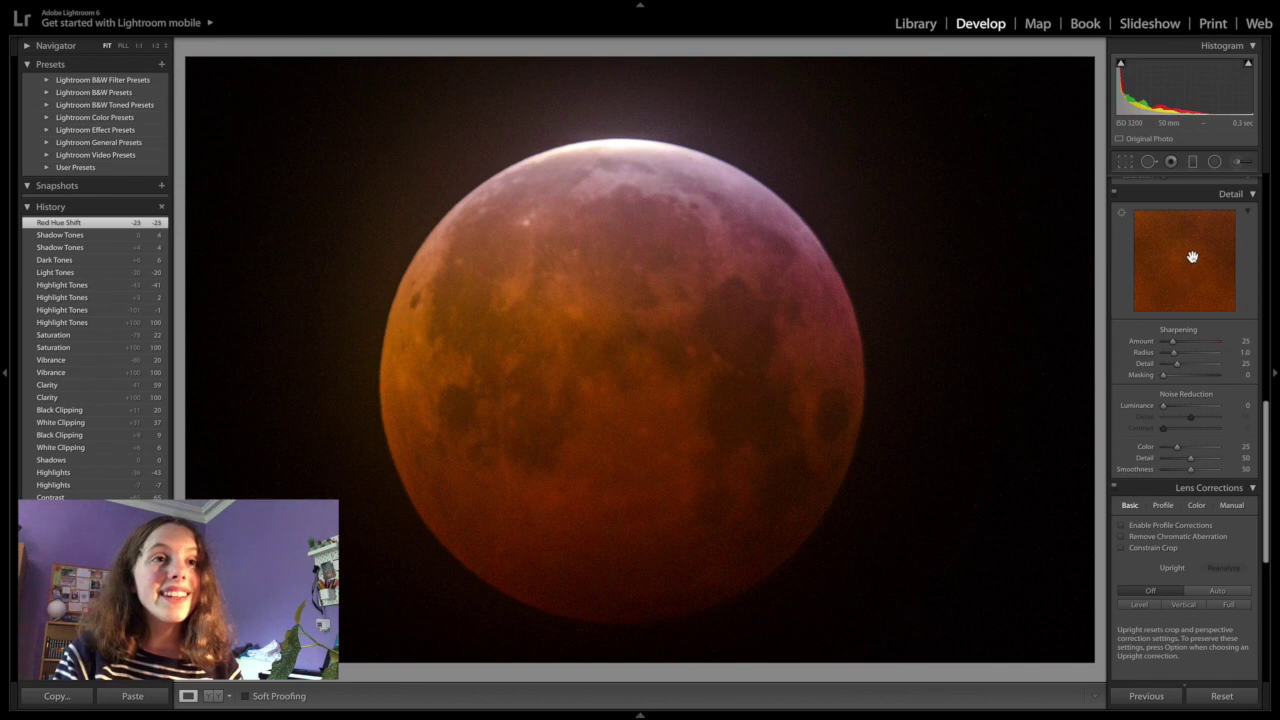
{"action": "left_click_drag", "start_coordinate": [1194, 251], "coordinate": [1166, 253]}
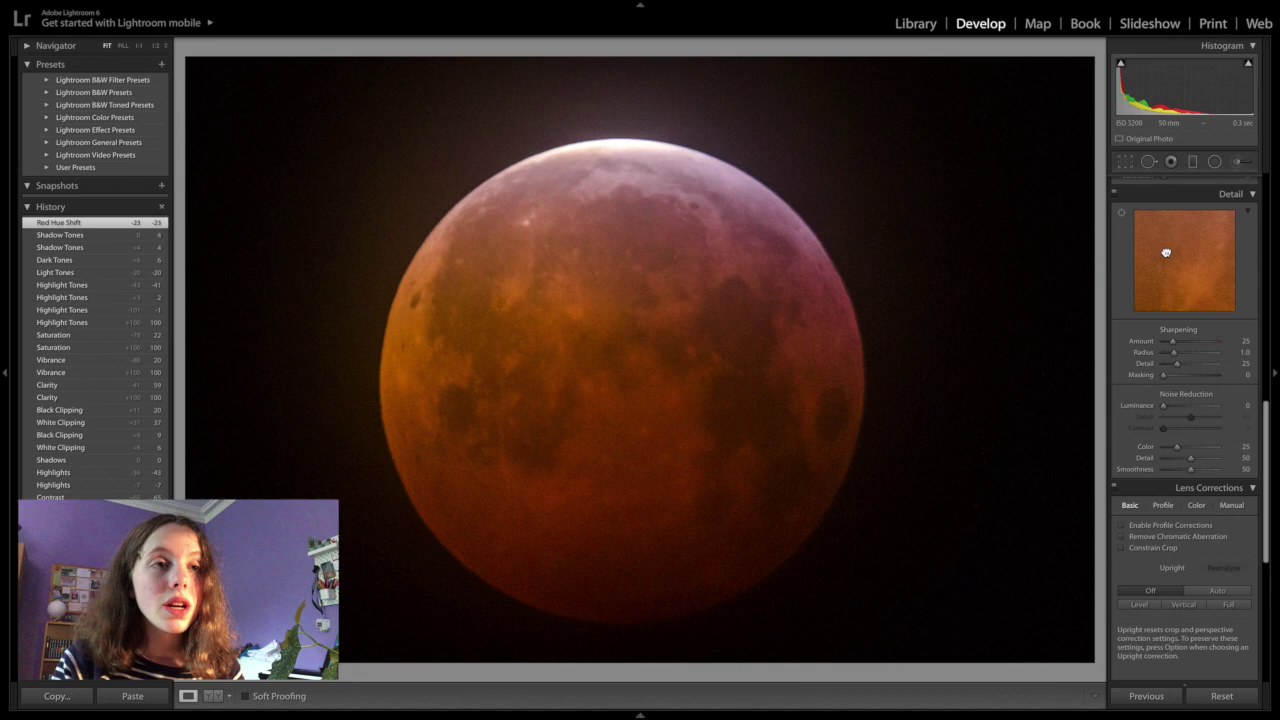
{"action": "scroll", "coordinate": [1174, 353], "scroll_direction": "up", "scroll_amount": 1}
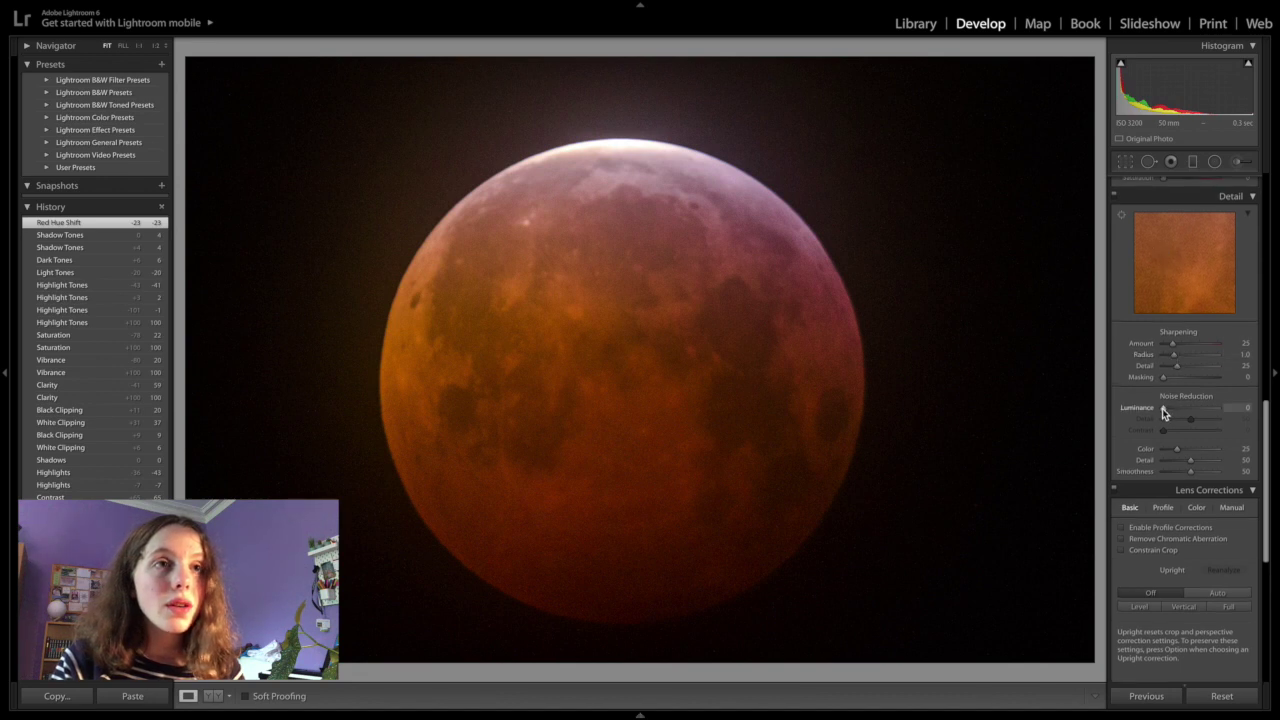
{"action": "left_click_drag", "start_coordinate": [1162, 408], "coordinate": [1187, 410]}
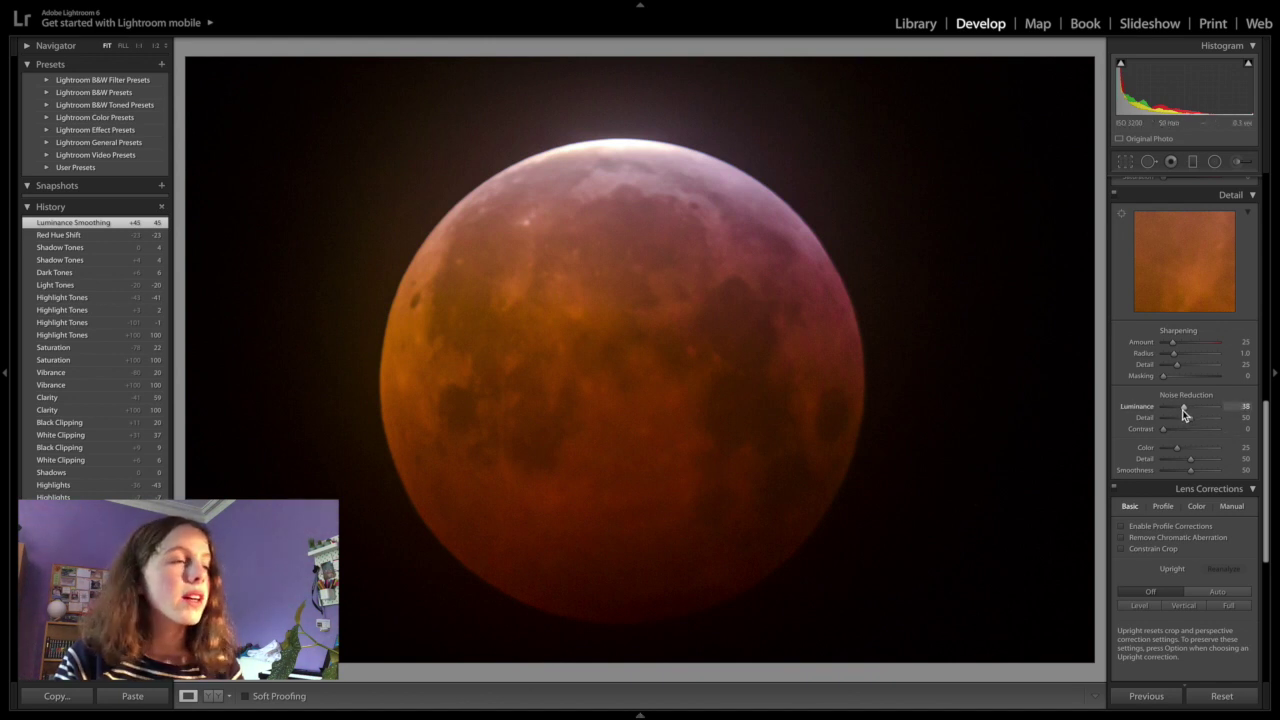
{"action": "left_click_drag", "start_coordinate": [1182, 409], "coordinate": [1182, 409]}
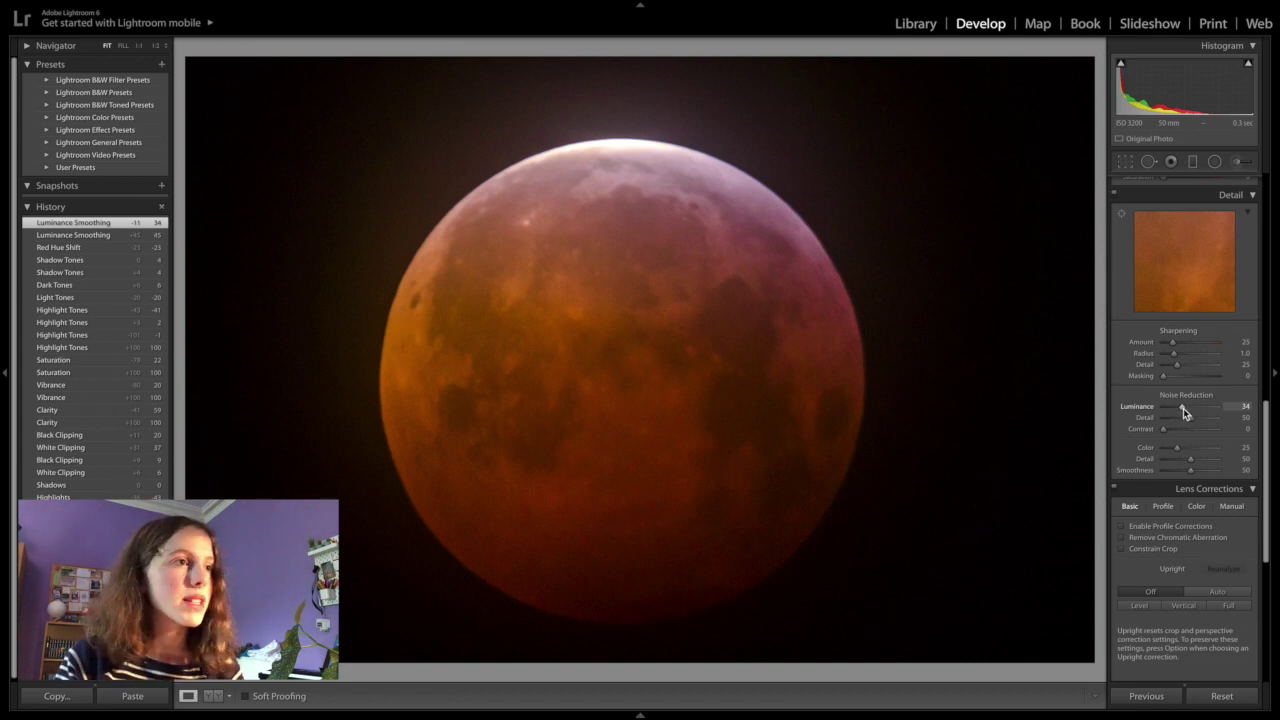
{"action": "left_click_drag", "start_coordinate": [1183, 408], "coordinate": [1168, 408]}
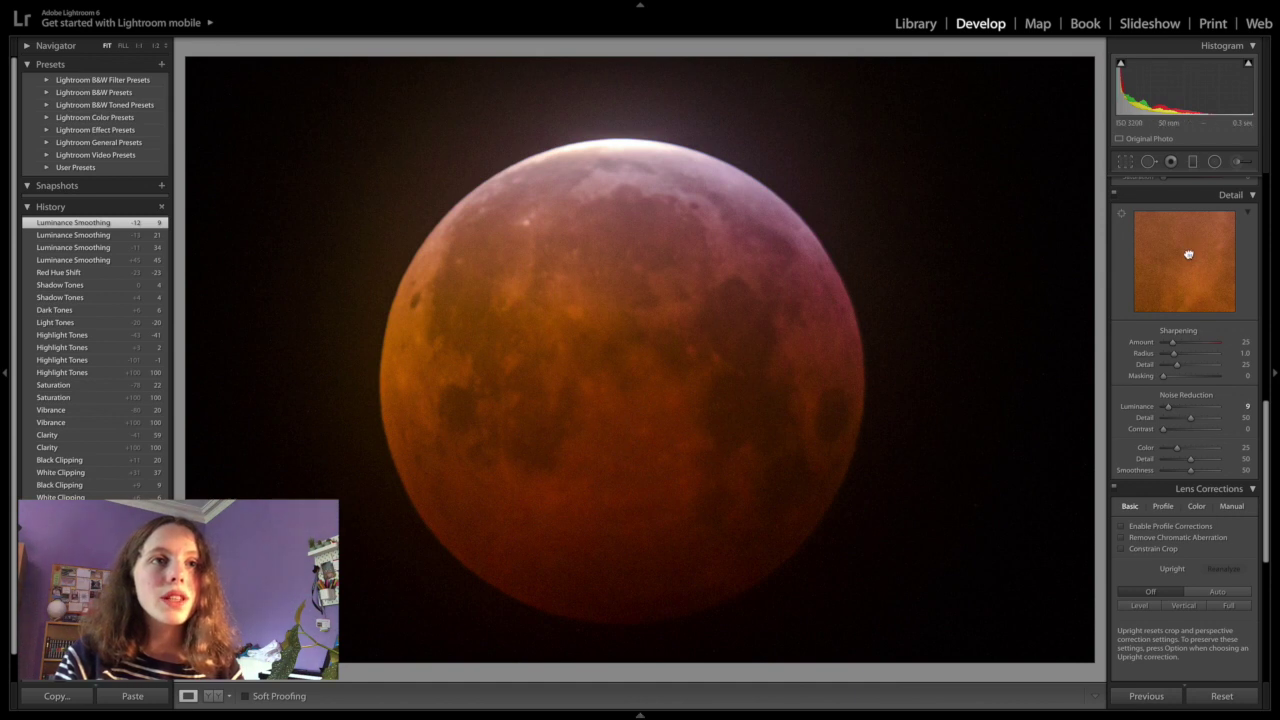
{"action": "left_click_drag", "start_coordinate": [1189, 254], "coordinate": [1181, 290]}
{"action": "scroll", "coordinate": [1176, 466], "scroll_direction": "down", "scroll_amount": 2}
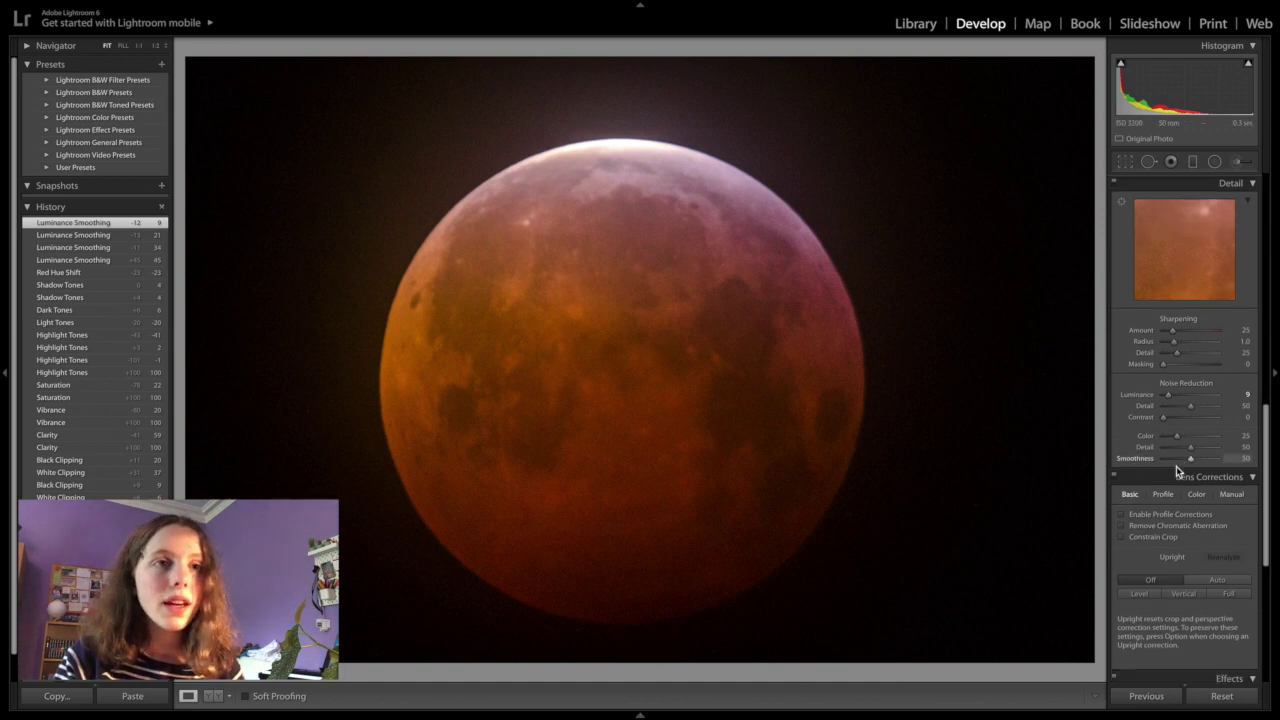
{"action": "scroll", "coordinate": [1168, 426], "scroll_direction": "down", "scroll_amount": 1}
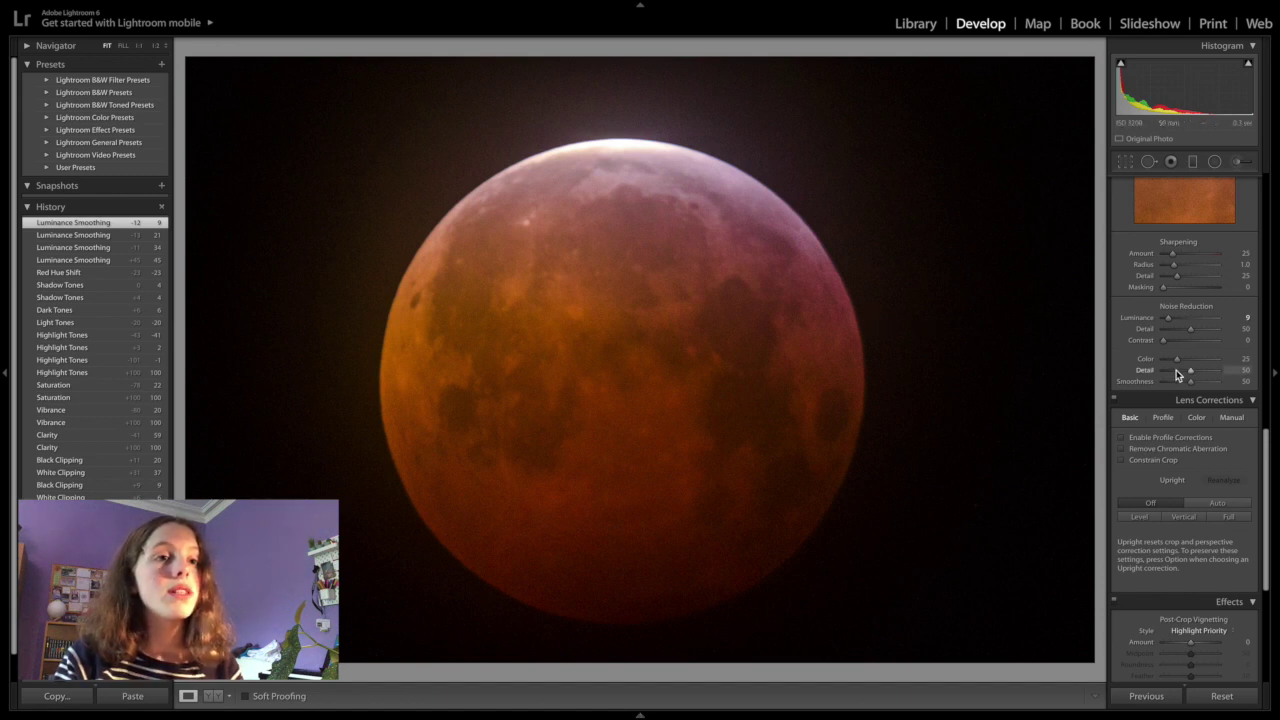
{"action": "scroll", "coordinate": [1178, 374], "scroll_direction": "down", "scroll_amount": 1}
{"action": "scroll", "coordinate": [1178, 374], "scroll_direction": "down", "scroll_amount": 2}
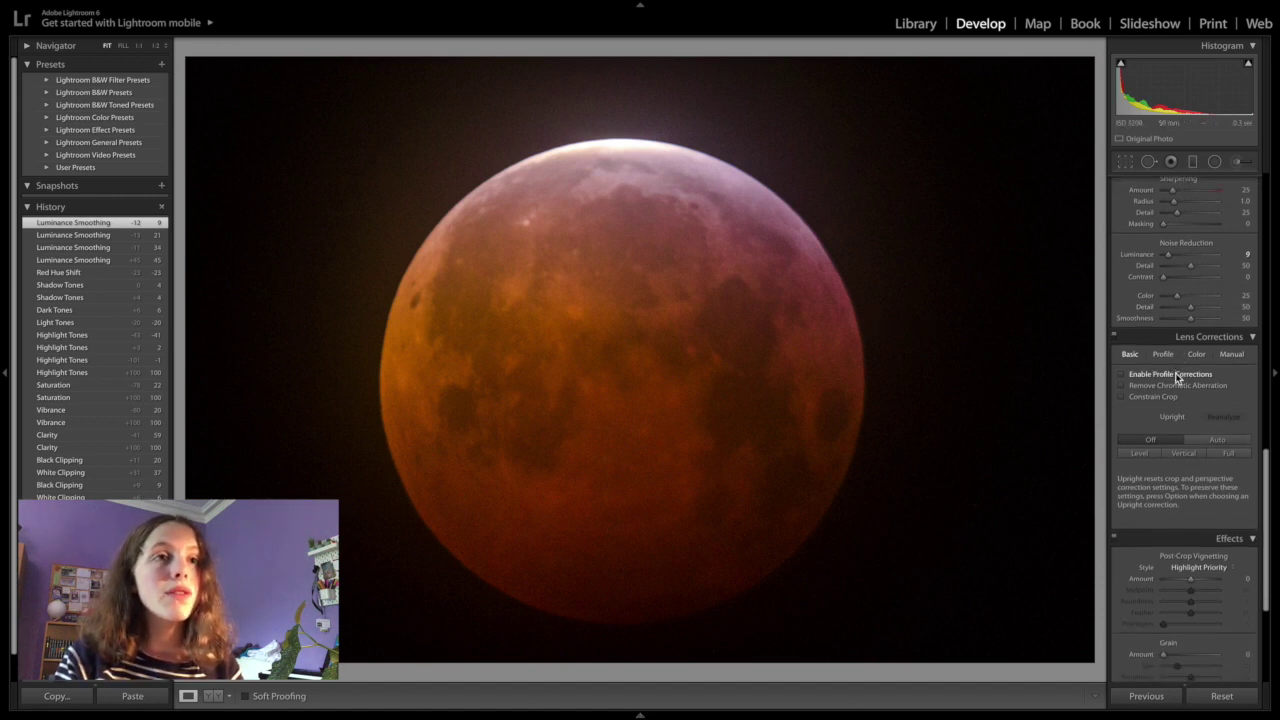
{"action": "scroll", "coordinate": [1176, 376], "scroll_direction": "up", "scroll_amount": 1}
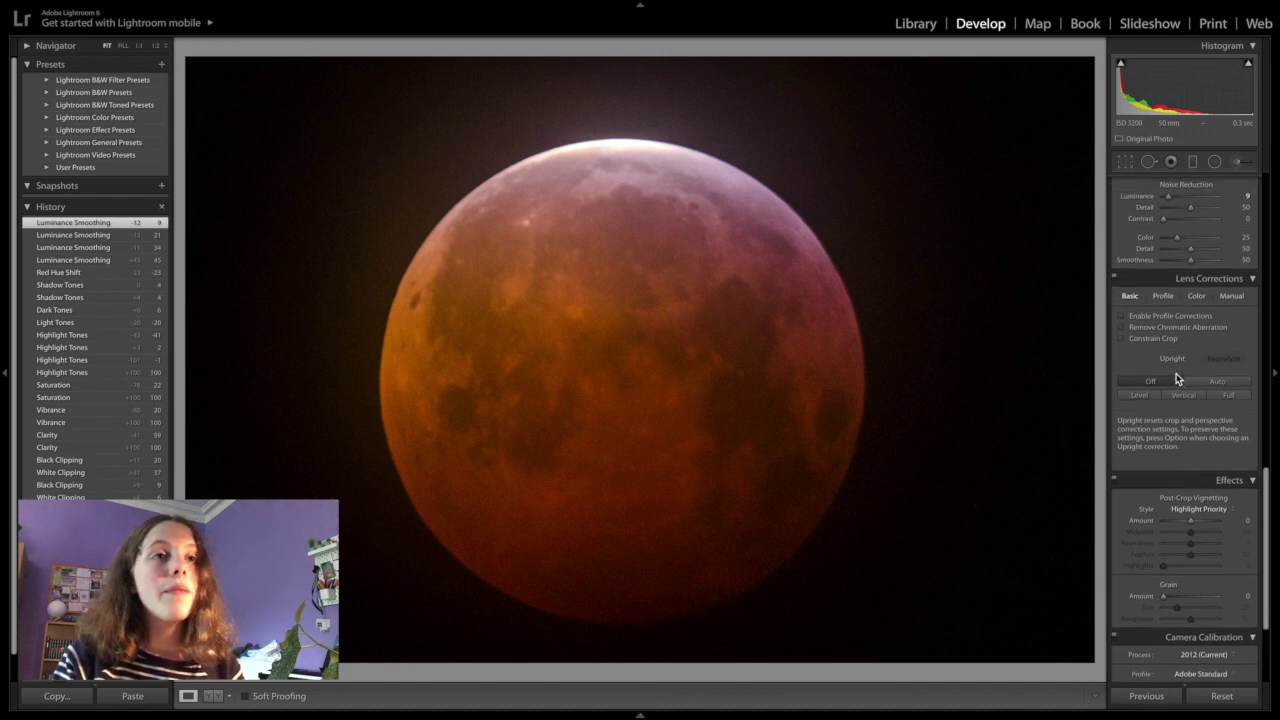
{"action": "scroll", "coordinate": [1176, 378], "scroll_direction": "up", "scroll_amount": 2}
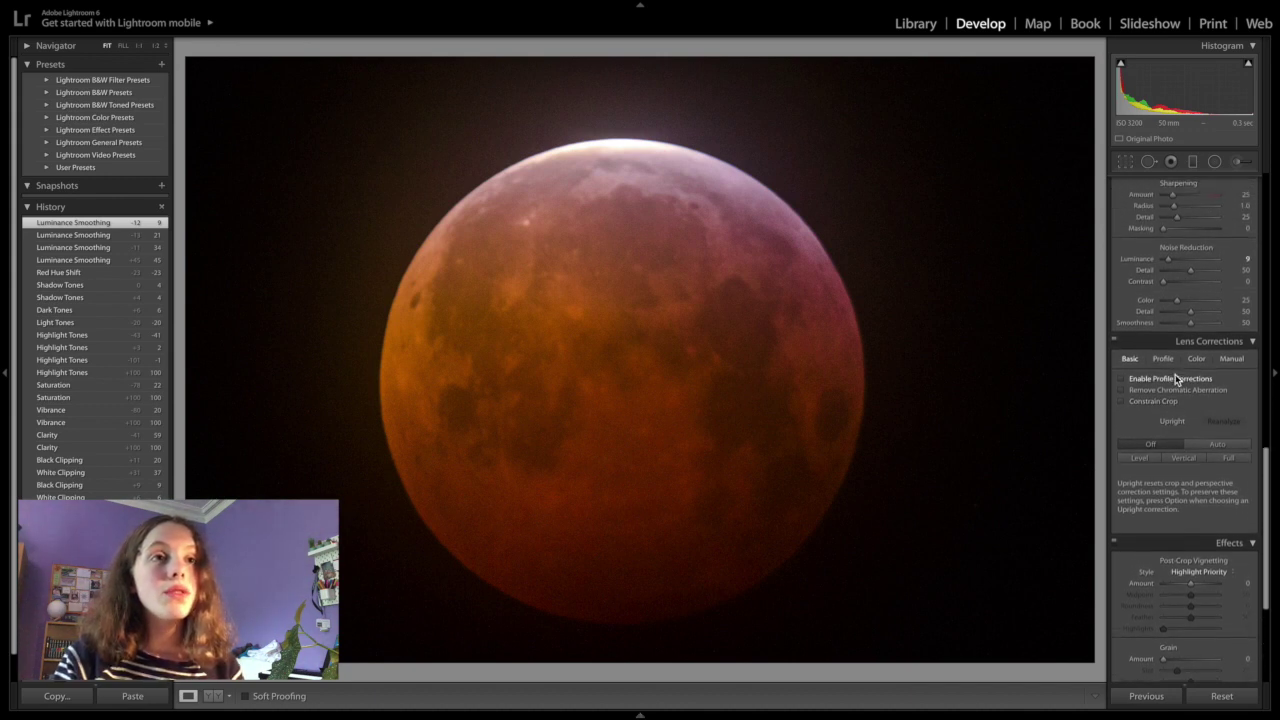
{"action": "scroll", "coordinate": [1175, 374], "scroll_direction": "up", "scroll_amount": 1}
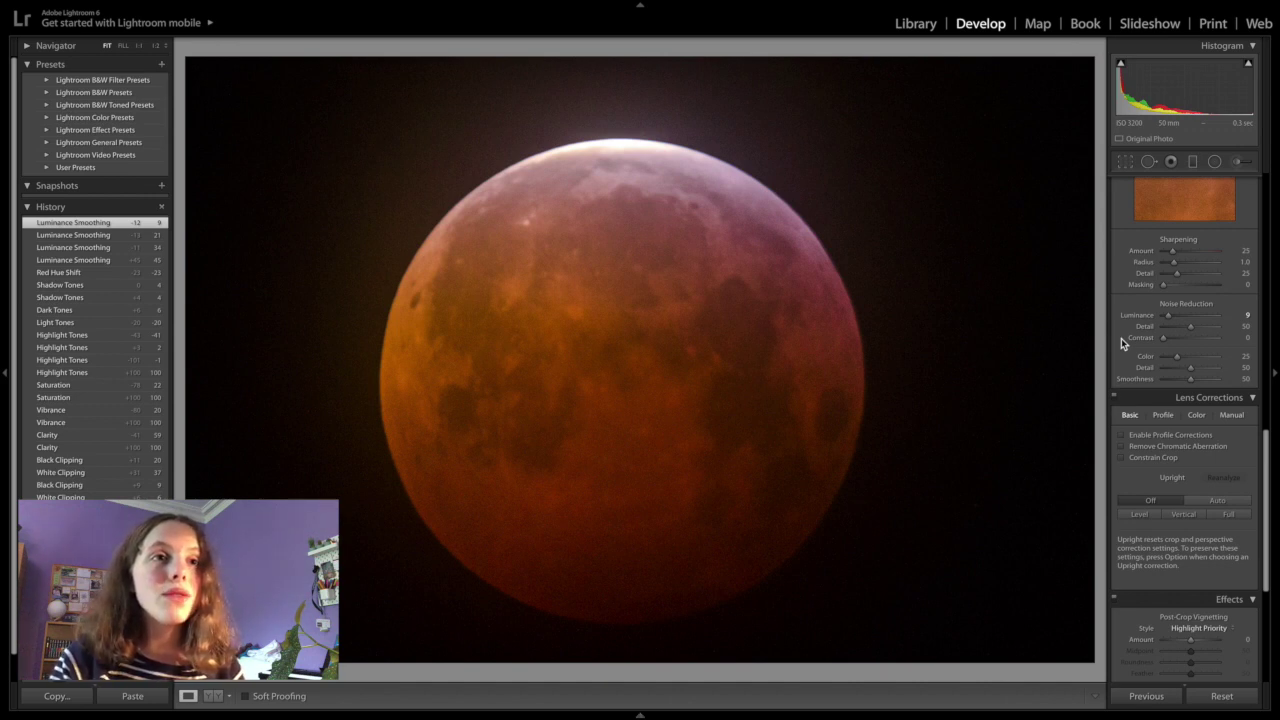
{"action": "scroll", "coordinate": [1123, 343], "scroll_direction": "up", "scroll_amount": 6}
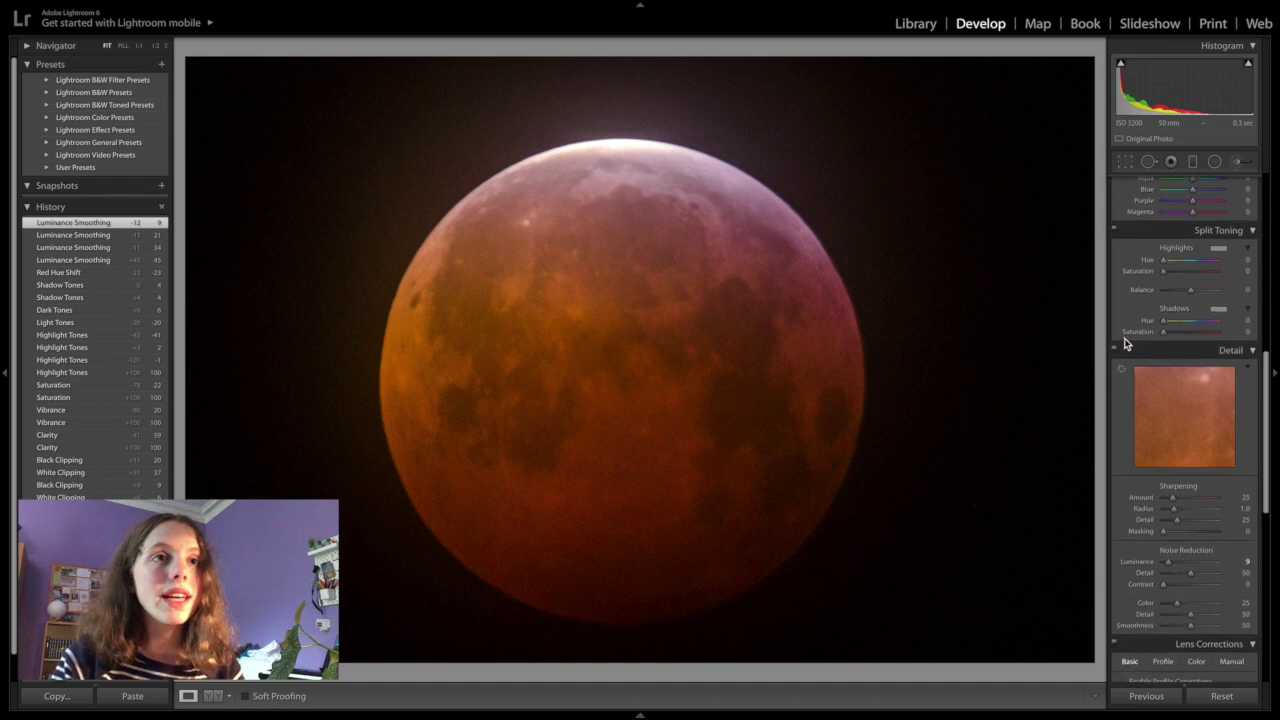
{"action": "scroll", "coordinate": [1123, 343], "scroll_direction": "up", "scroll_amount": 8}
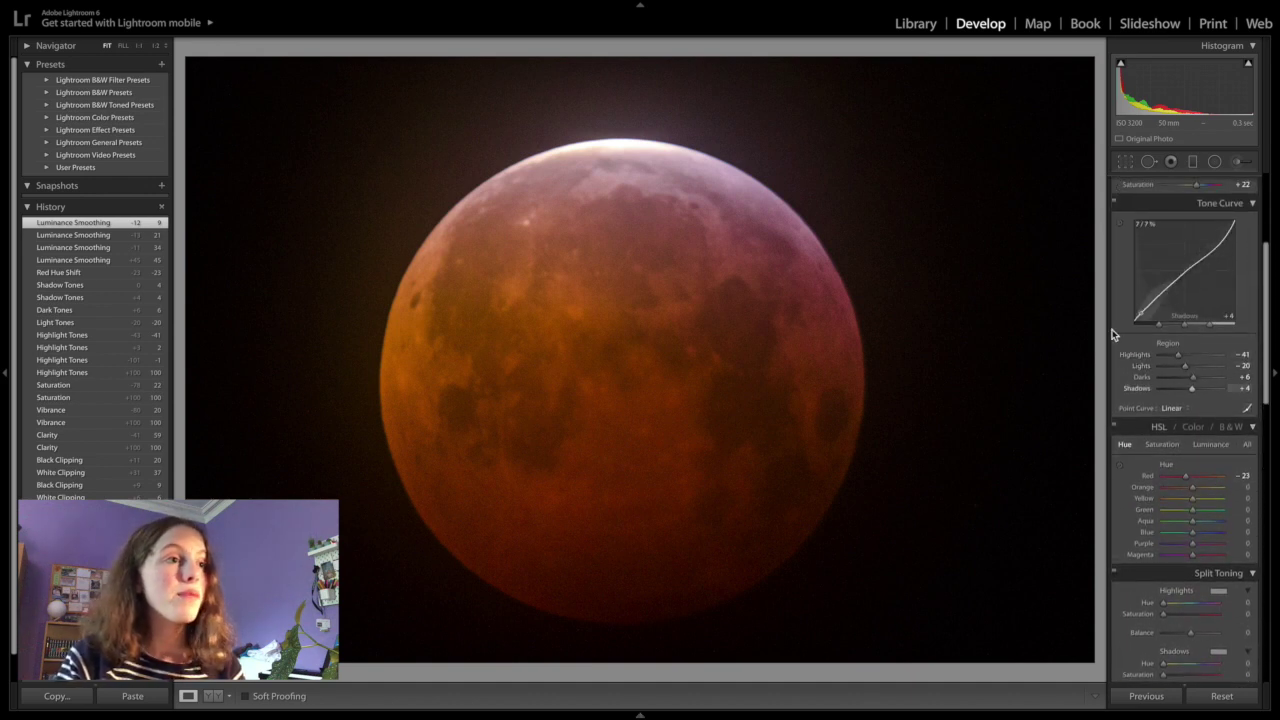
{"action": "scroll", "coordinate": [1130, 390], "scroll_direction": "down", "scroll_amount": 5}
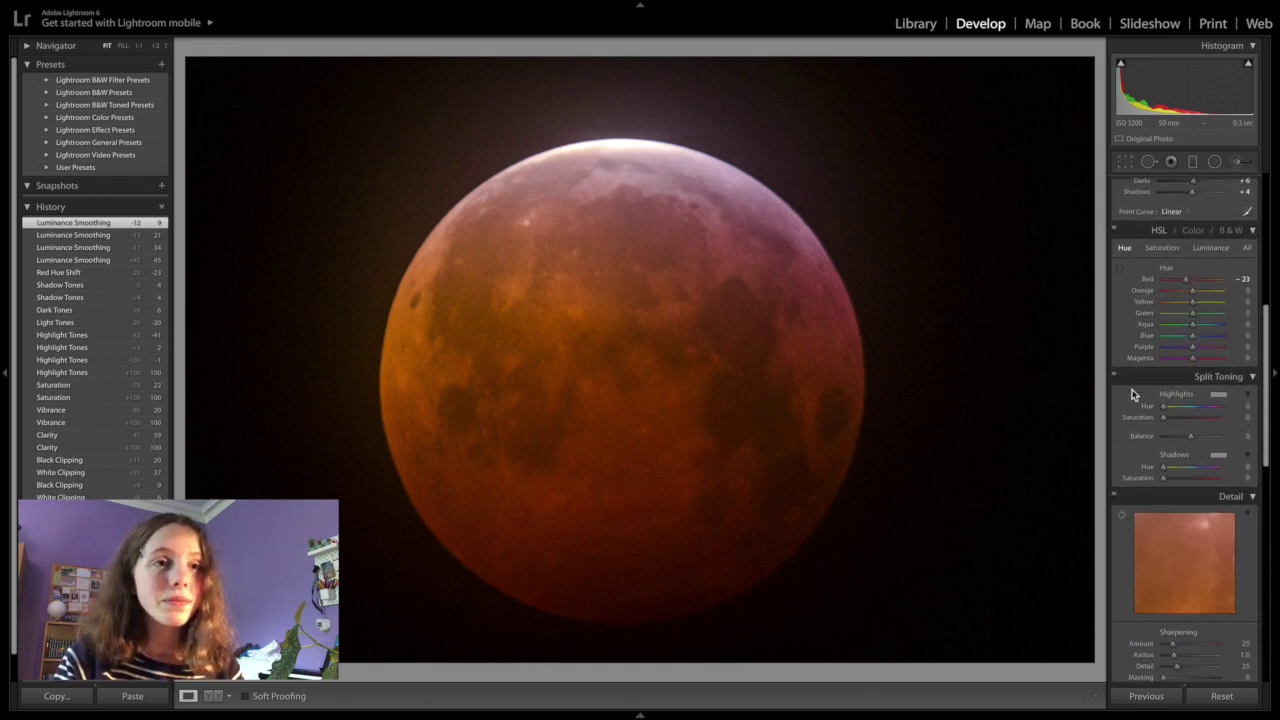
{"action": "scroll", "coordinate": [1132, 393], "scroll_direction": "down", "scroll_amount": 7}
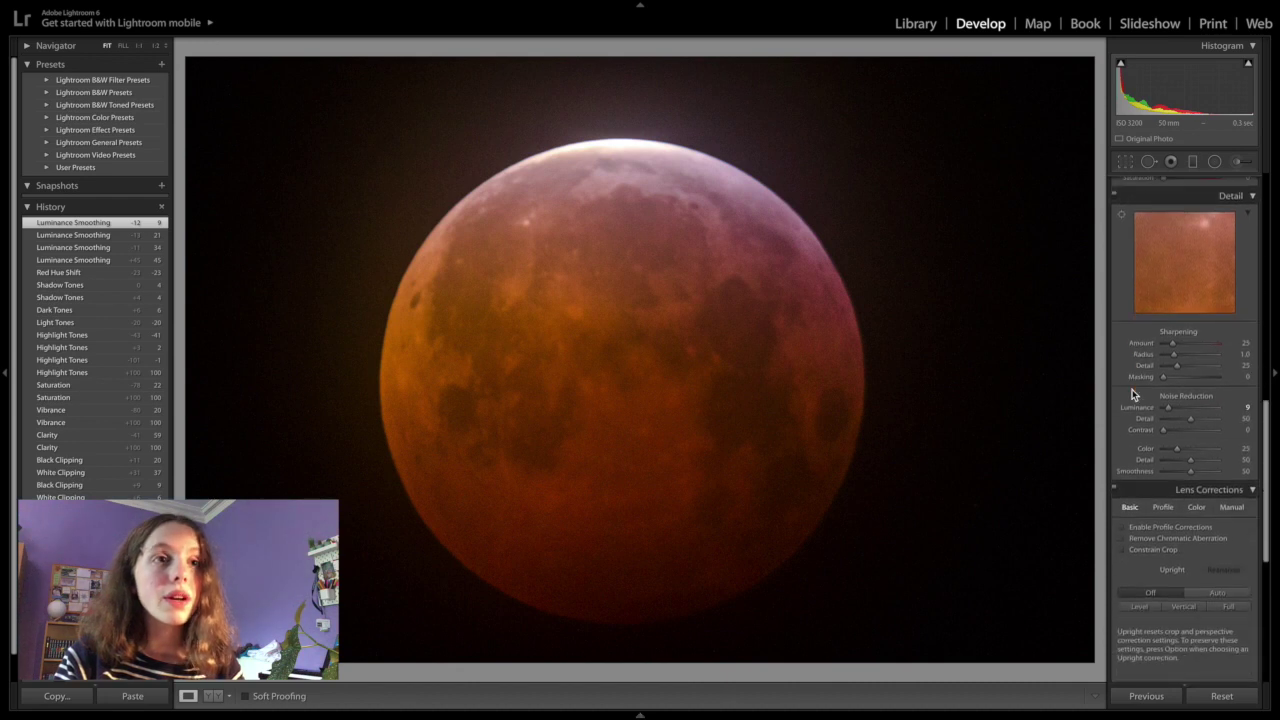
{"action": "scroll", "coordinate": [1132, 389], "scroll_direction": "down", "scroll_amount": 2}
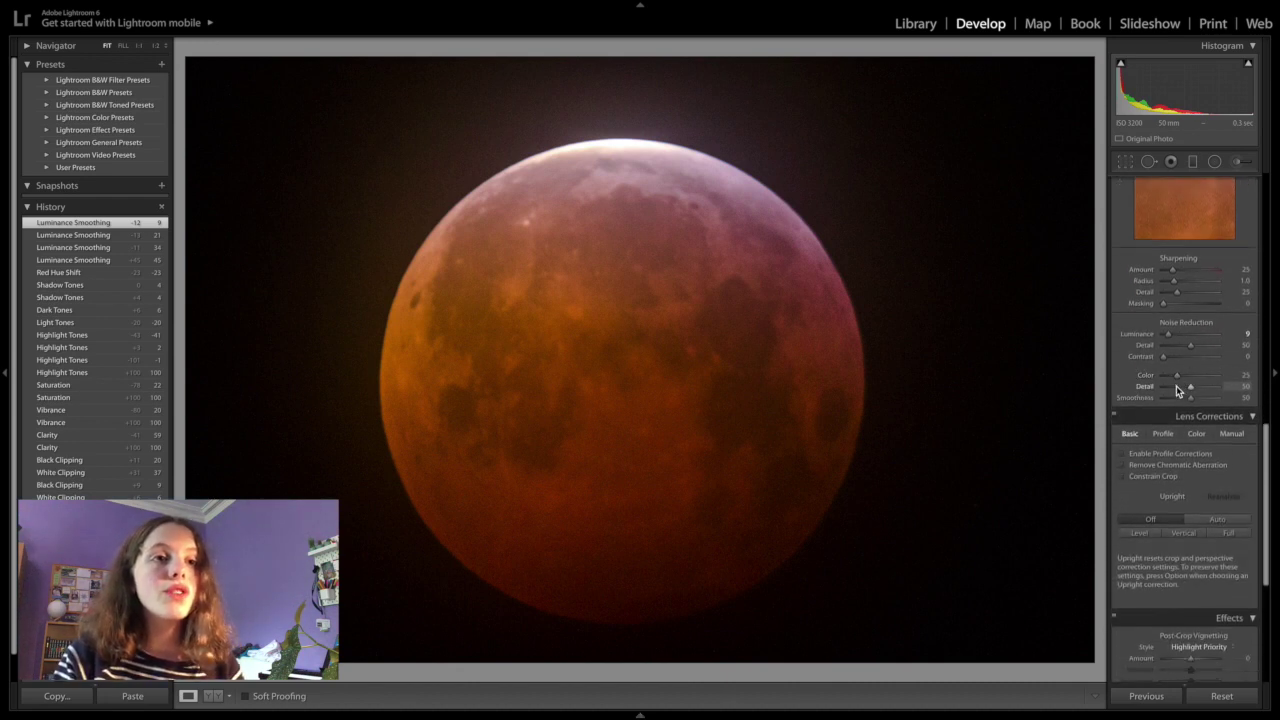
Set Color noise Detail to 50, then try Smoothness at 100 and 0 before settling on 52.
{"action": "left_click_drag", "start_coordinate": [1192, 390], "coordinate": [1206, 389]}
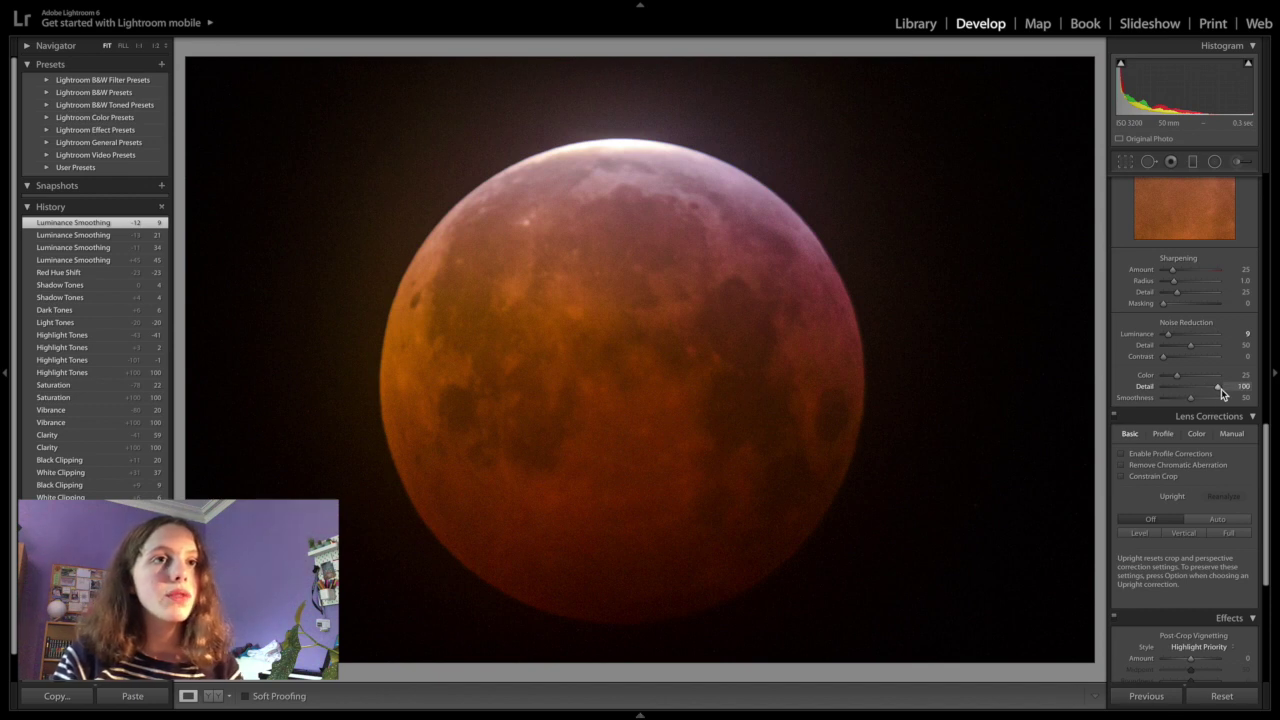
{"action": "left_click_drag", "start_coordinate": [1148, 397], "coordinate": [1184, 394]}
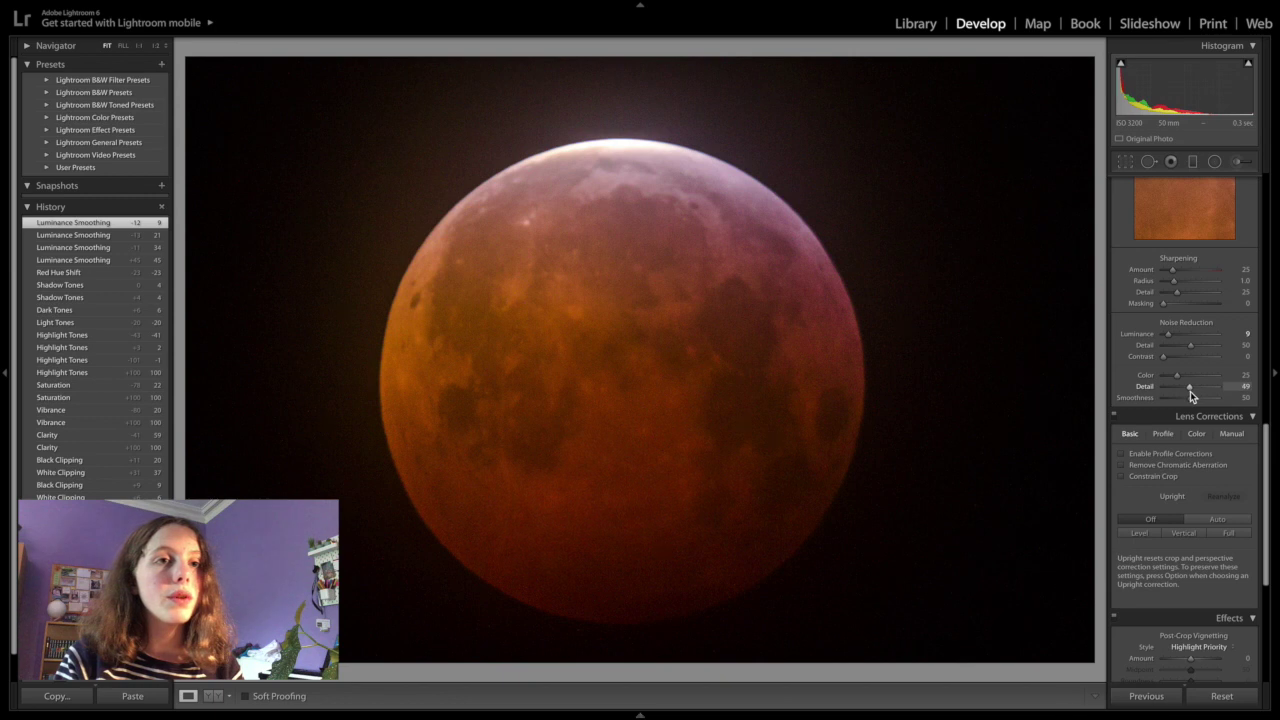
{"action": "left_click_drag", "start_coordinate": [1190, 396], "coordinate": [1190, 396]}
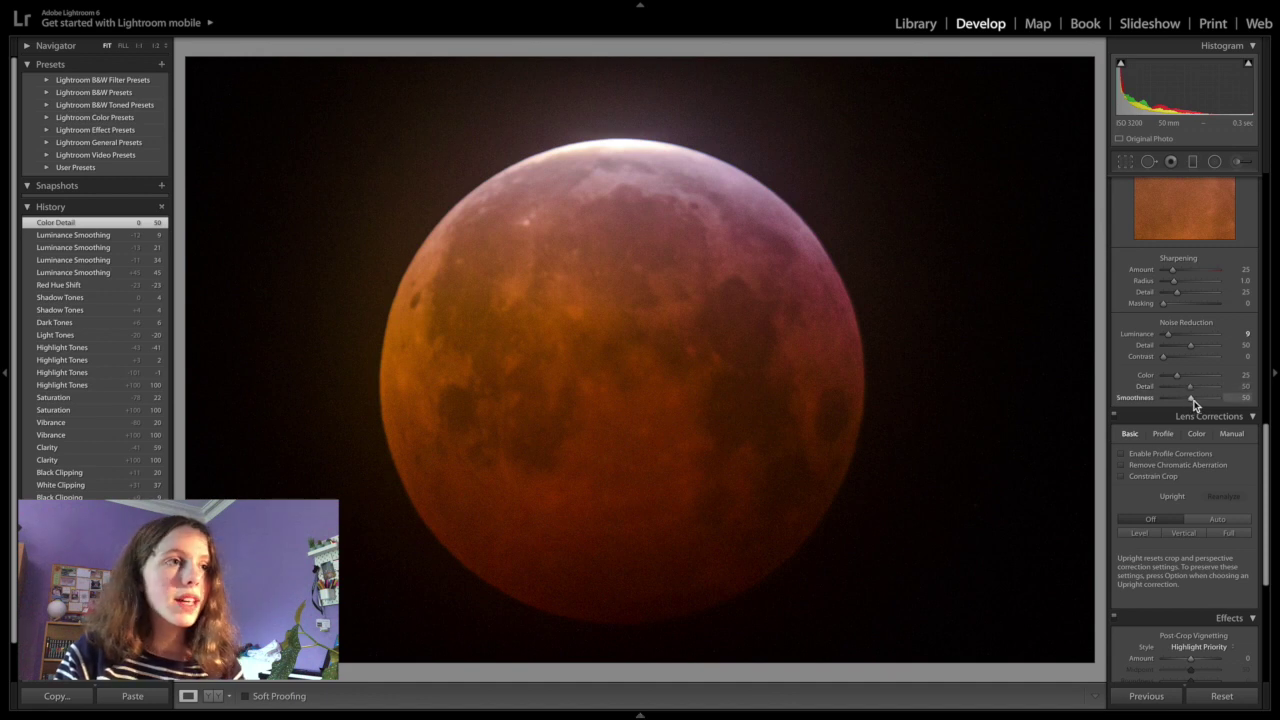
{"action": "left_click_drag", "start_coordinate": [1207, 400], "coordinate": [1211, 402]}
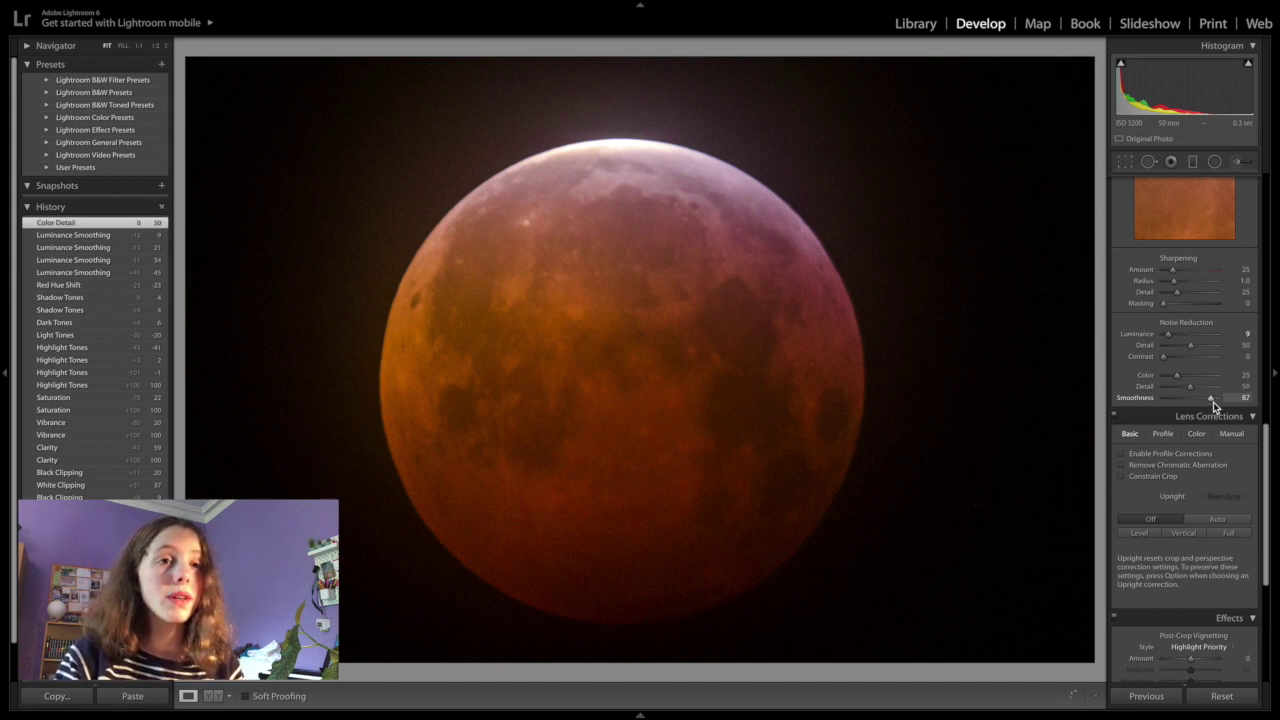
{"action": "left_click_drag", "start_coordinate": [1218, 401], "coordinate": [1191, 403]}
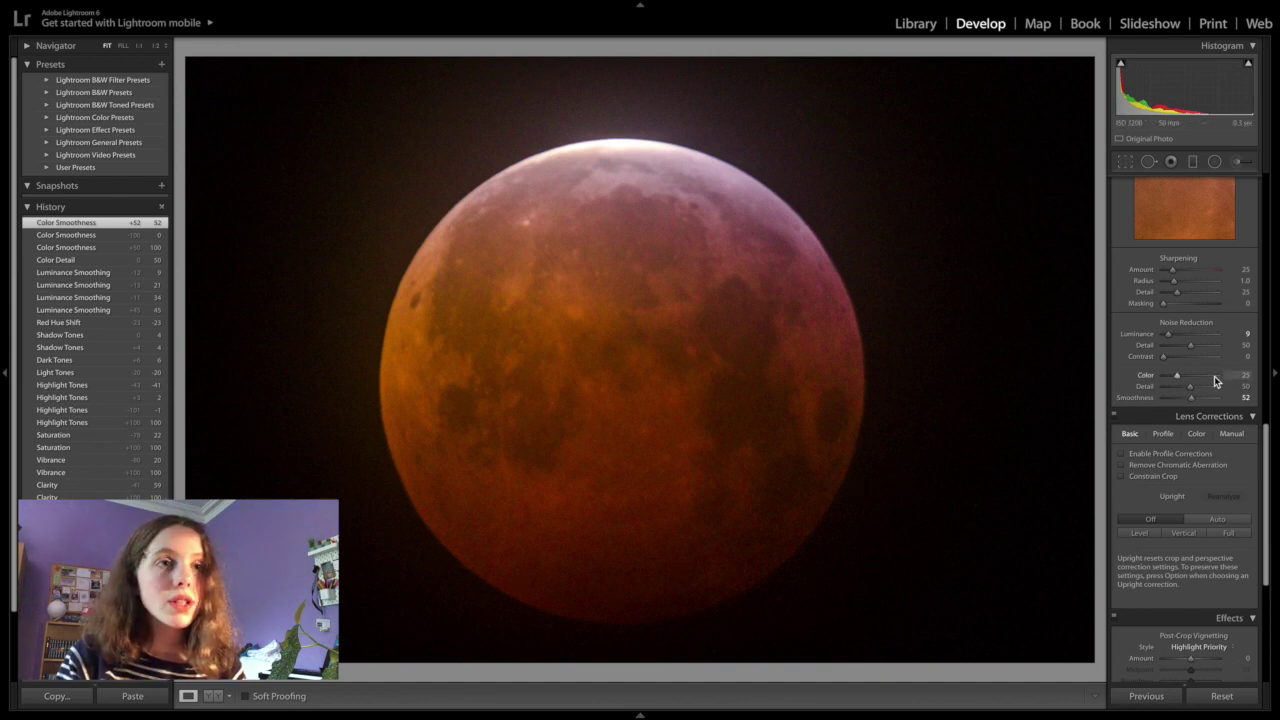
Drag the Luminance noise slider up through 19 and 29 to 42.
{"action": "scroll", "coordinate": [1214, 377], "scroll_direction": "up", "scroll_amount": 2}
{"action": "scroll", "coordinate": [1214, 378], "scroll_direction": "up", "scroll_amount": 3}
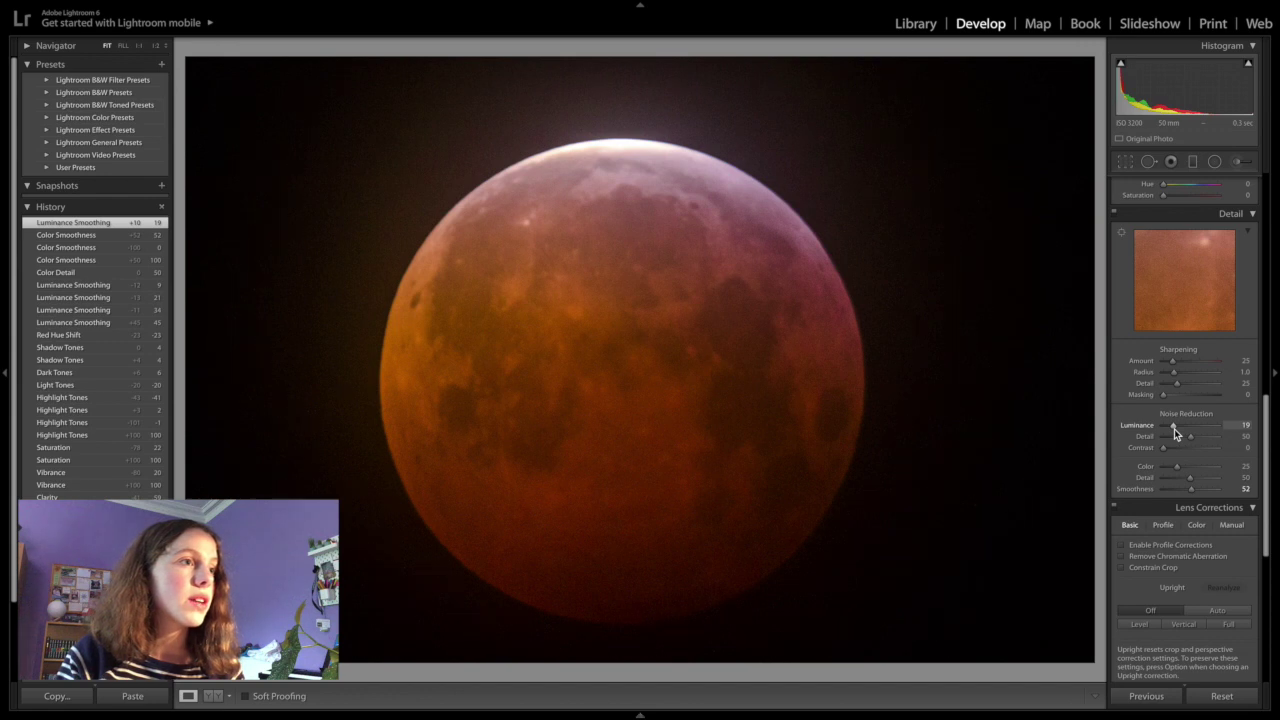
{"action": "left_click_drag", "start_coordinate": [1174, 428], "coordinate": [1180, 430]}
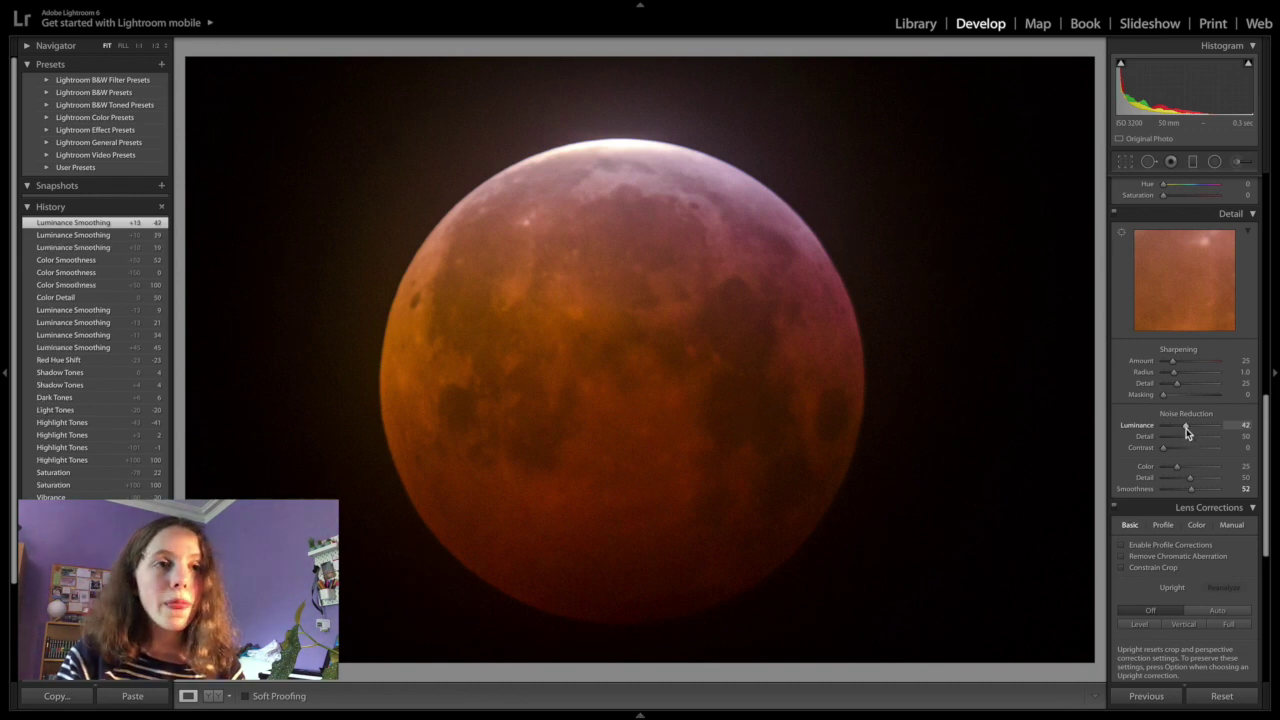
{"action": "scroll", "coordinate": [1186, 428], "scroll_direction": "down", "scroll_amount": 5}
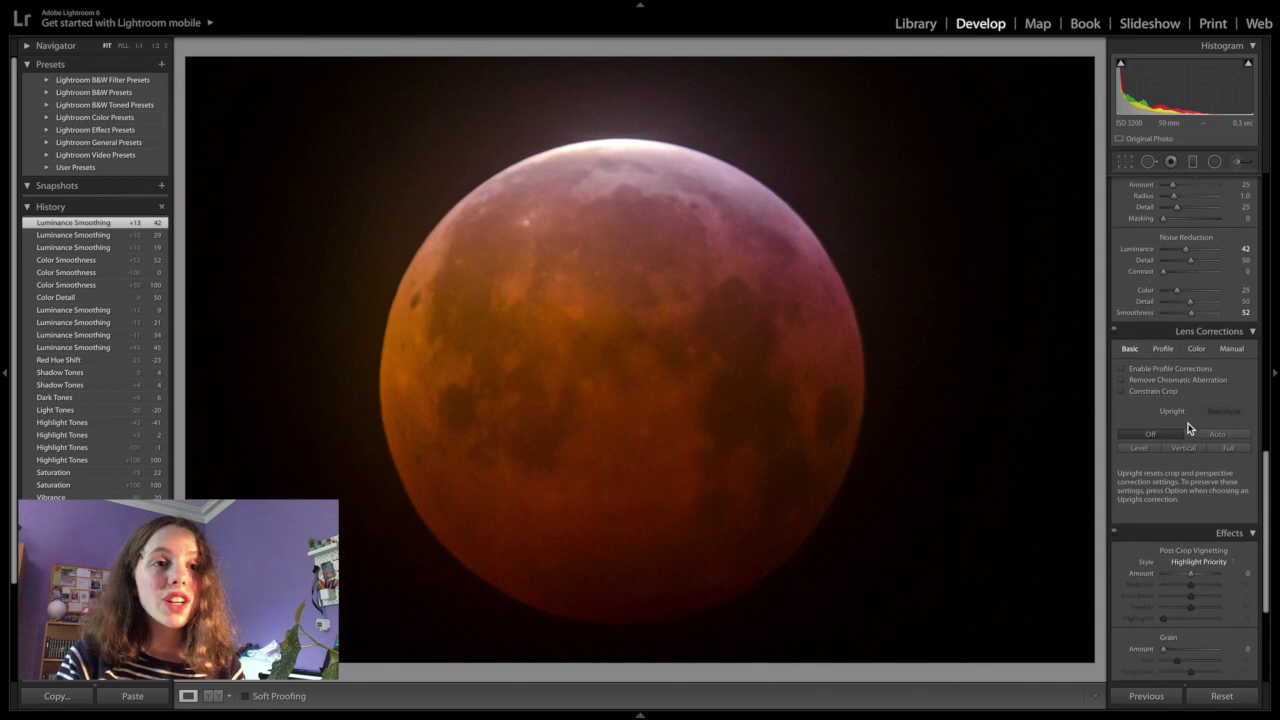
{"action": "scroll", "coordinate": [1186, 423], "scroll_direction": "down", "scroll_amount": 6}
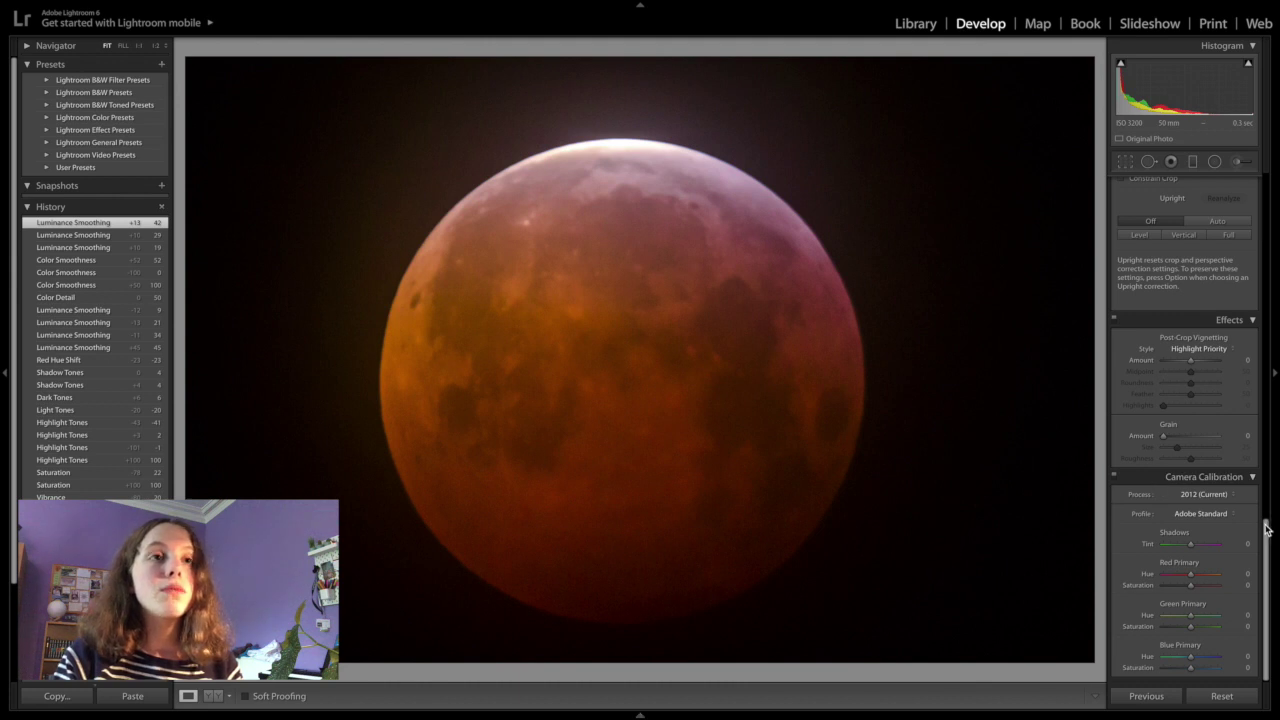
{"action": "scroll", "coordinate": [1266, 524], "scroll_direction": "up", "scroll_amount": 1}
{"action": "scroll", "coordinate": [1266, 524], "scroll_direction": "down", "scroll_amount": 1}
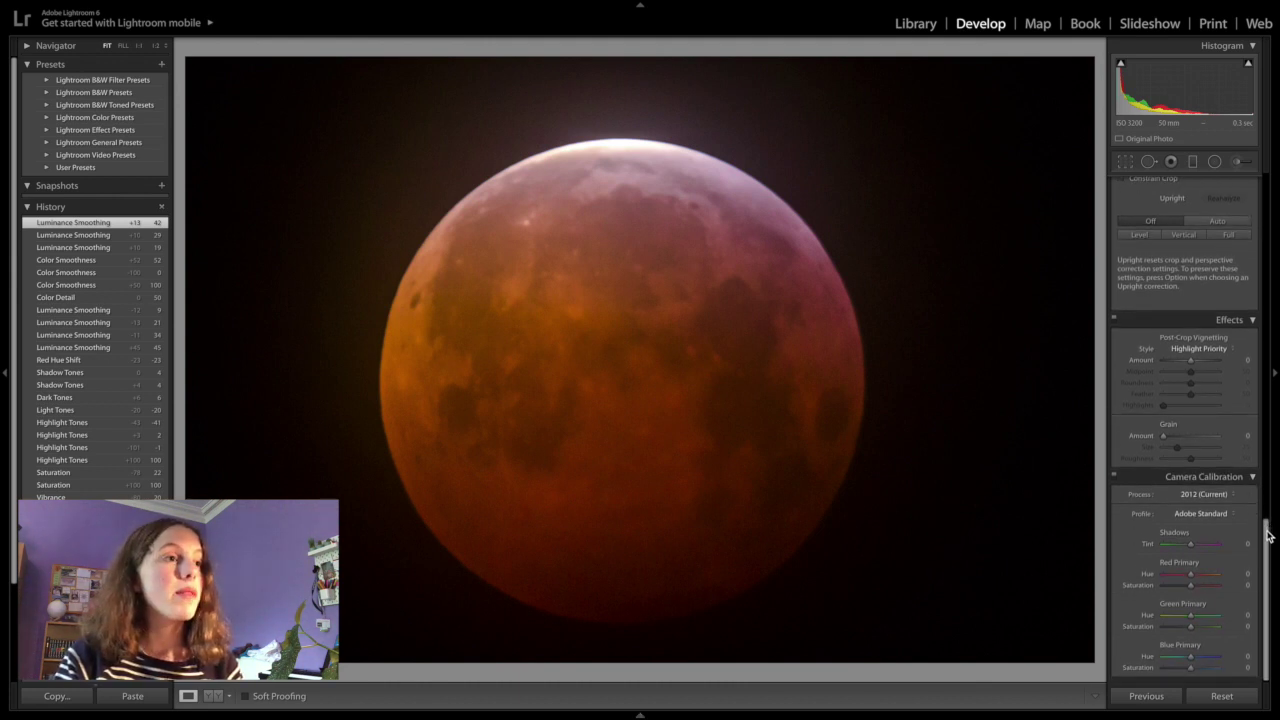
{"action": "left_click_drag", "start_coordinate": [1268, 535], "coordinate": [1274, 180]}
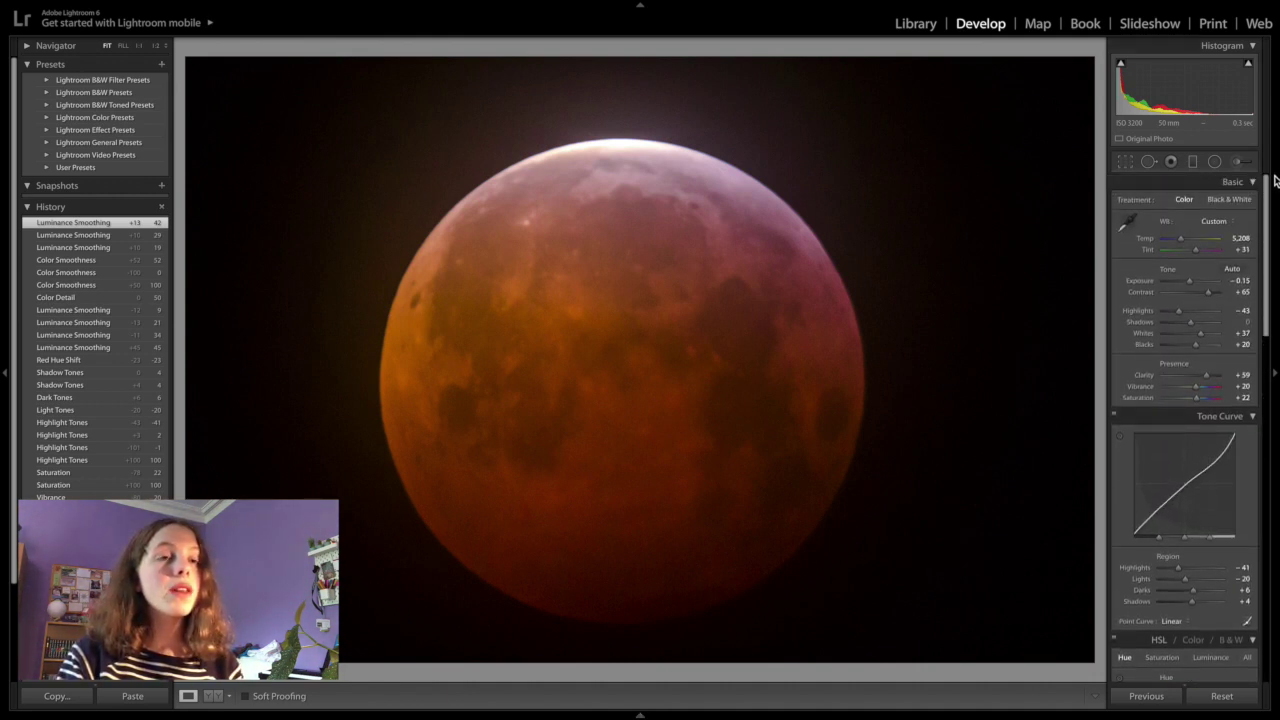
{"action": "left_click", "coordinate": [213, 696]}
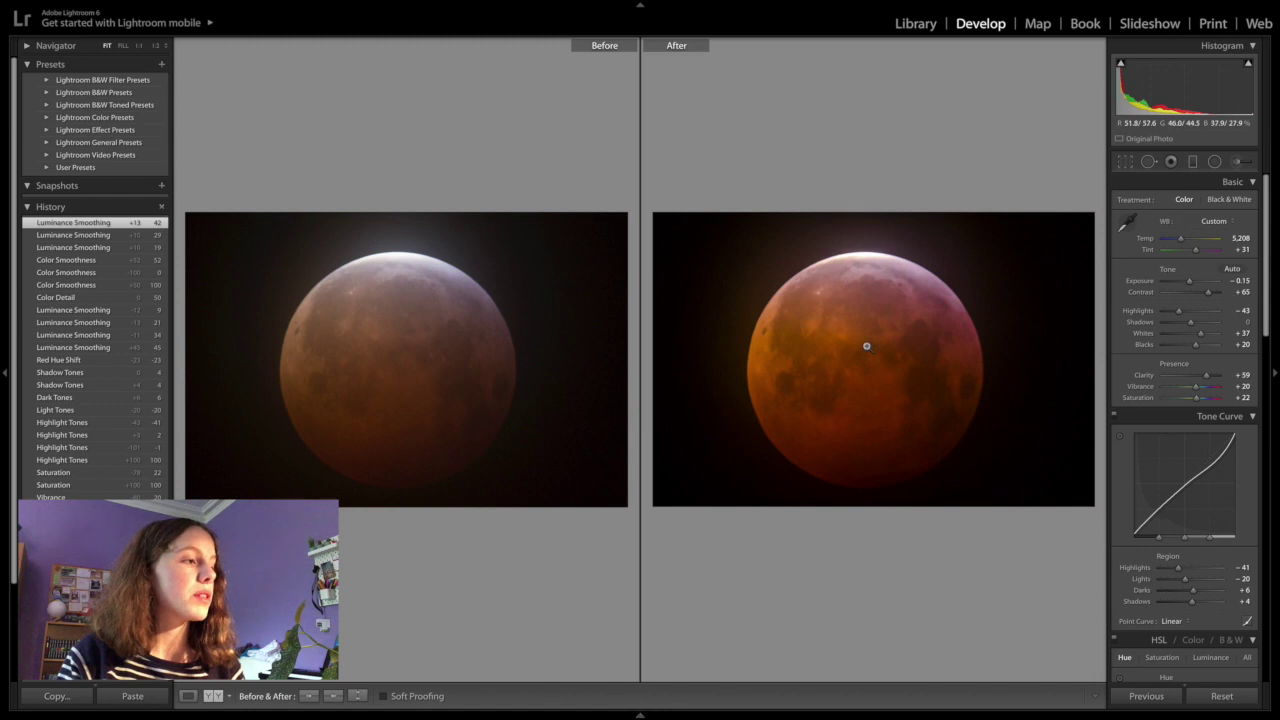
{"action": "left_click", "coordinate": [188, 698]}
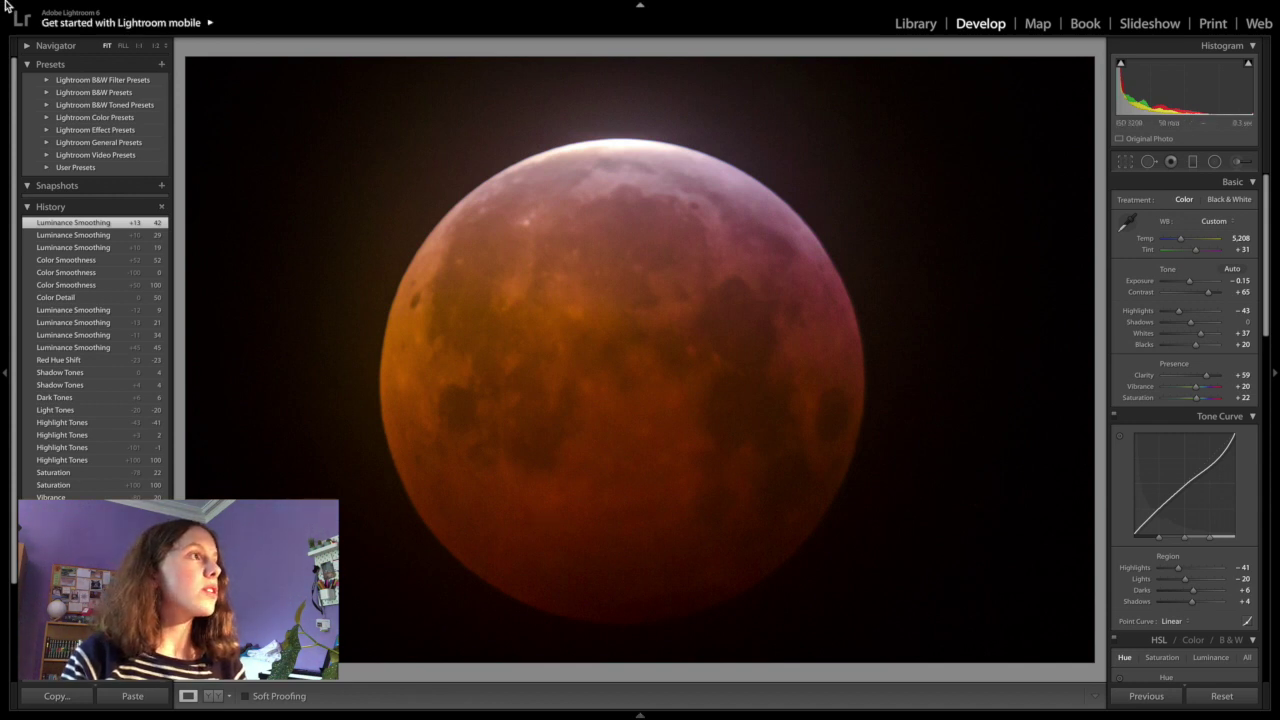
{"action": "mouse_move", "coordinate": [5, 5]}
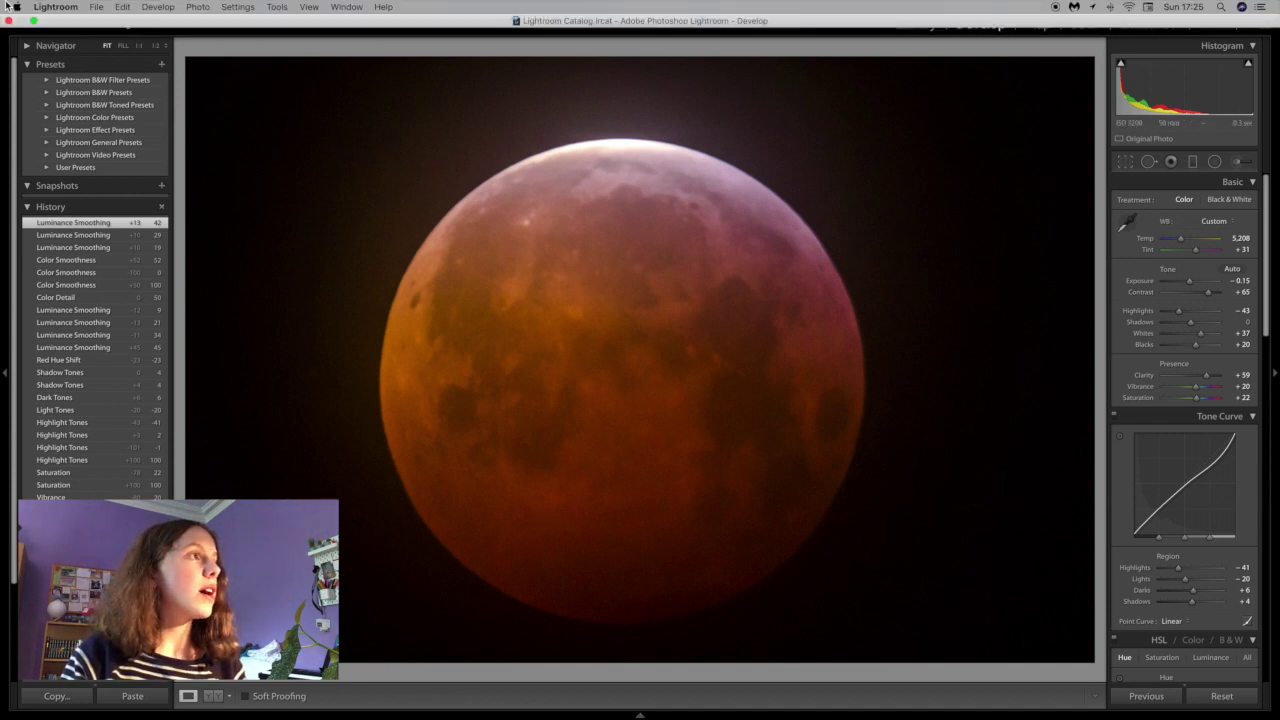
Open the Export dialog from the File menu.
{"action": "left_click", "coordinate": [98, 8]}
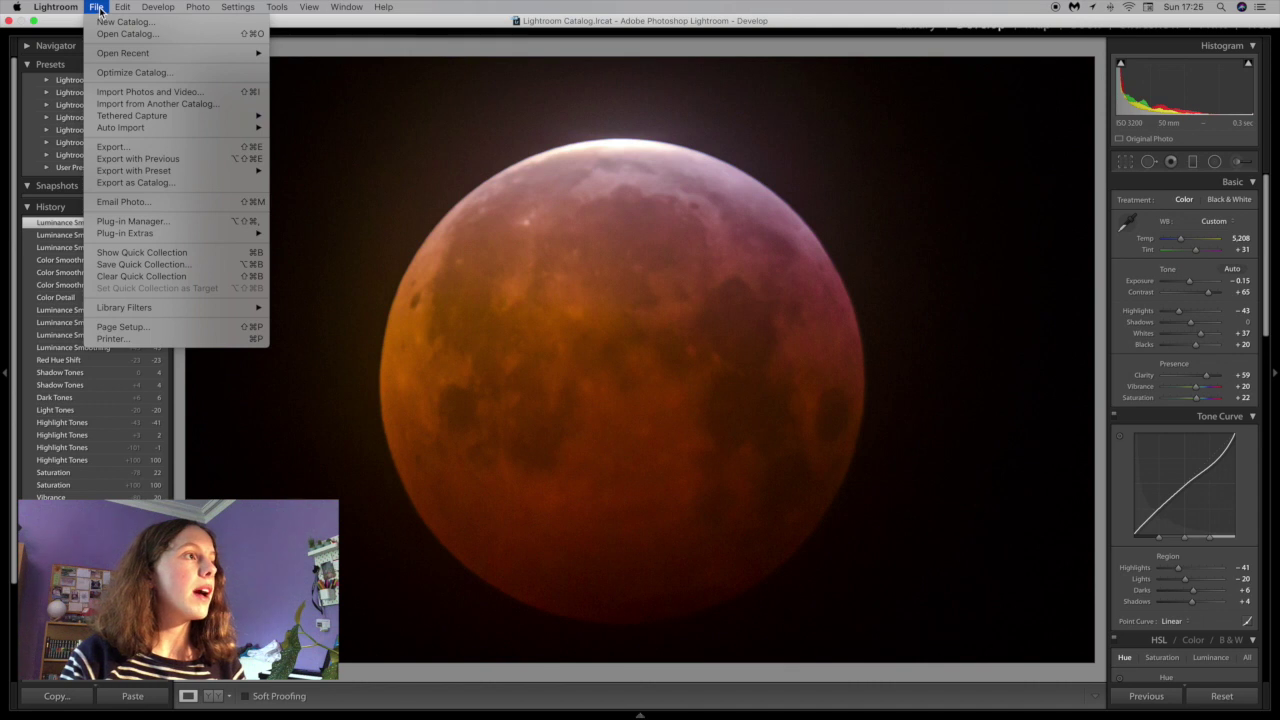
{"action": "left_click", "coordinate": [181, 150]}
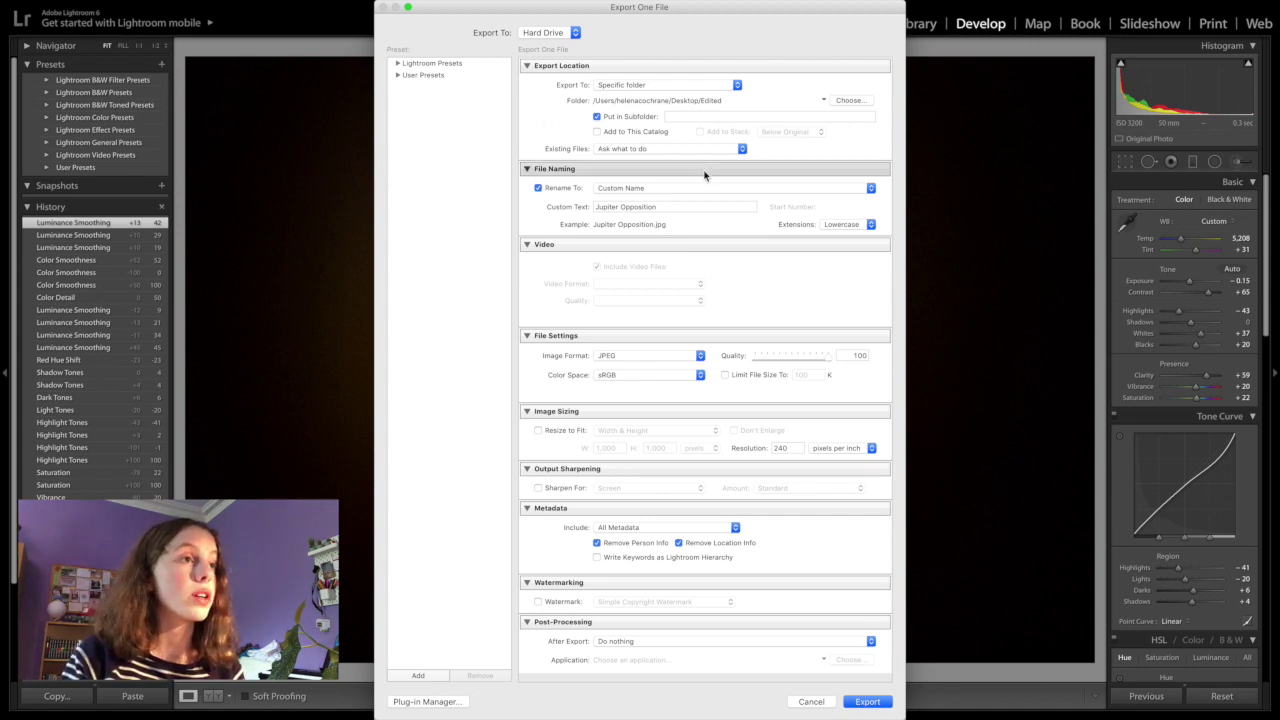
Rename the export's custom text to 'Bloodmoon Edited 2' and export the JPEG.
{"action": "left_click", "coordinate": [617, 207]}
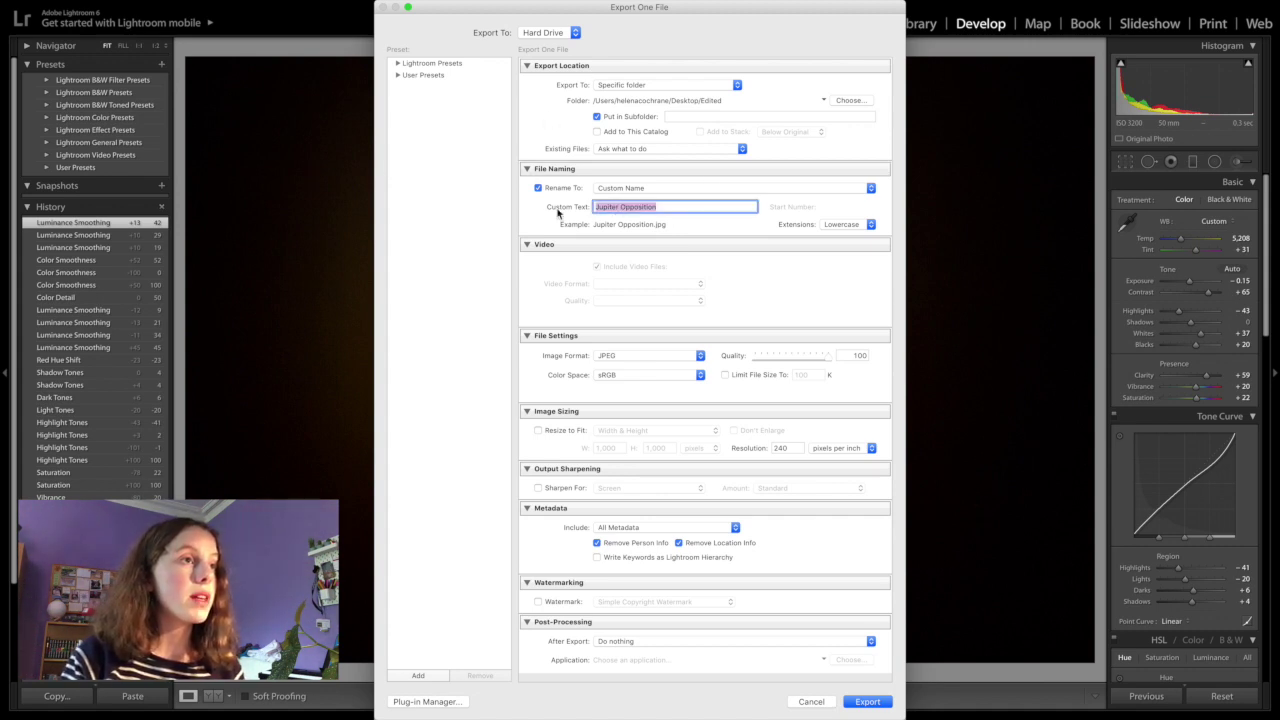
{"action": "left_click_drag", "start_coordinate": [632, 208], "coordinate": [662, 208]}
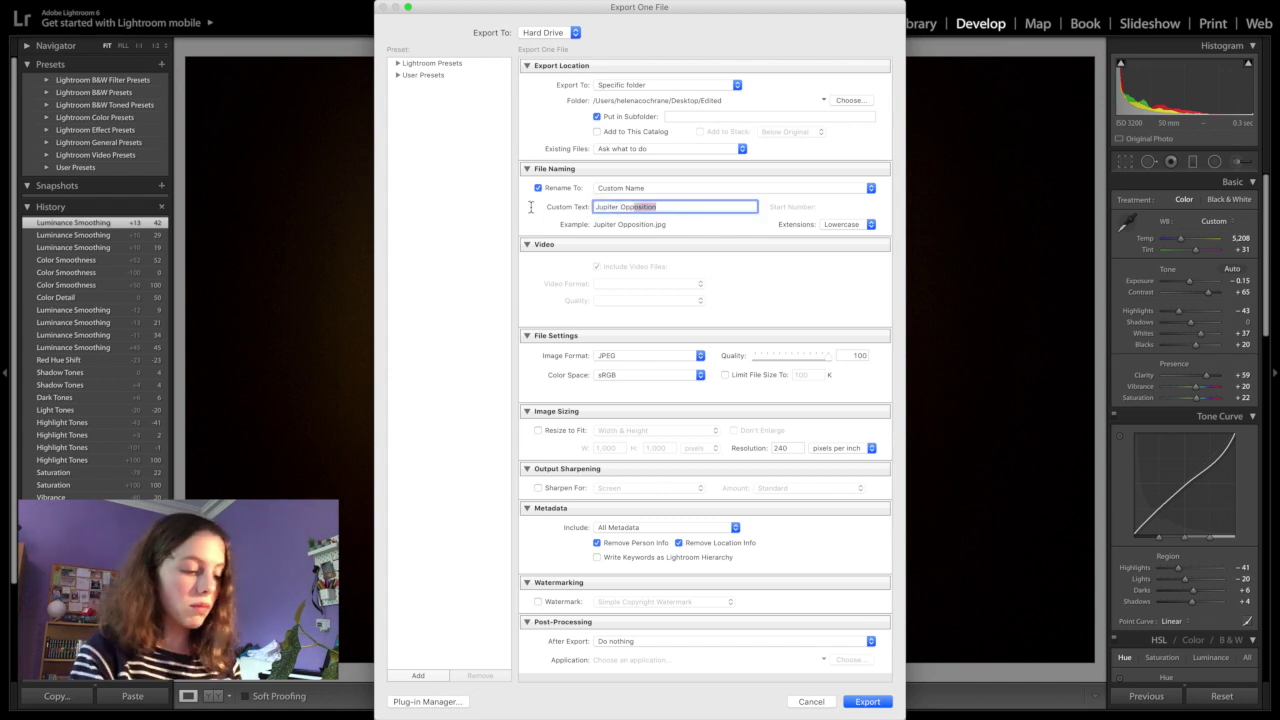
{"action": "key", "text": "super+a"}
{"action": "type", "text": "Blood"}
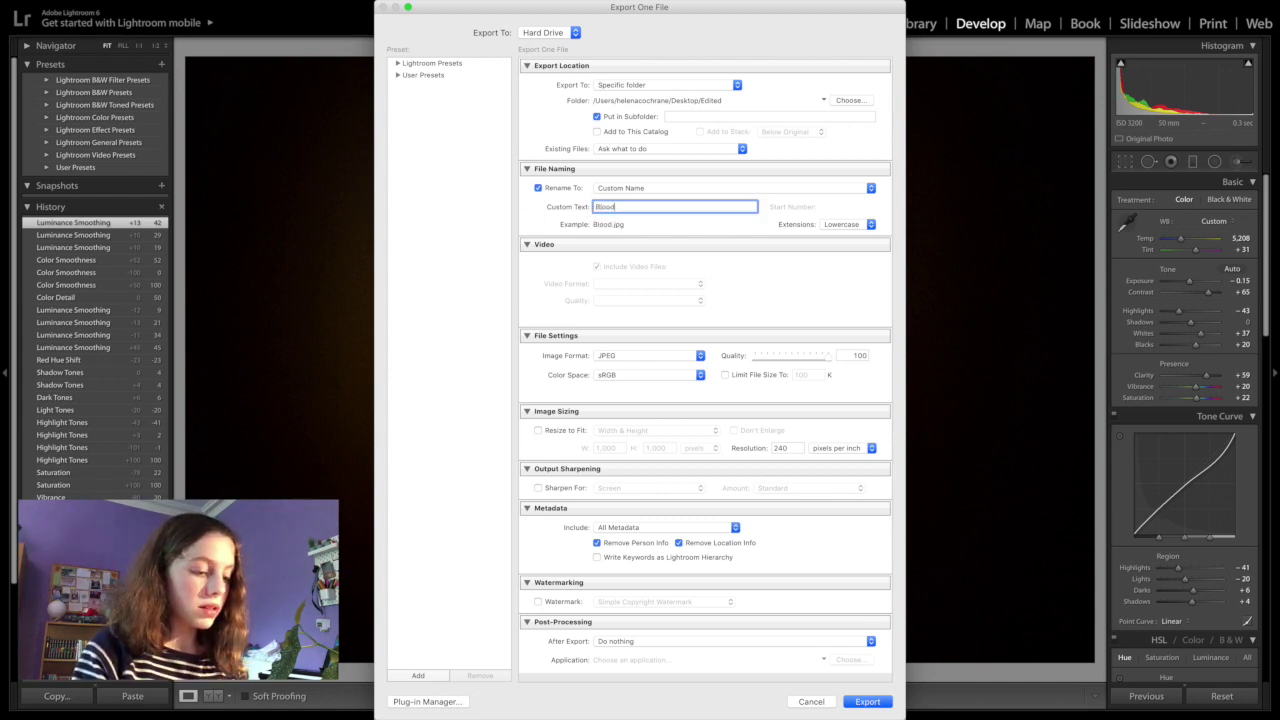
{"action": "type", "text": "m"}
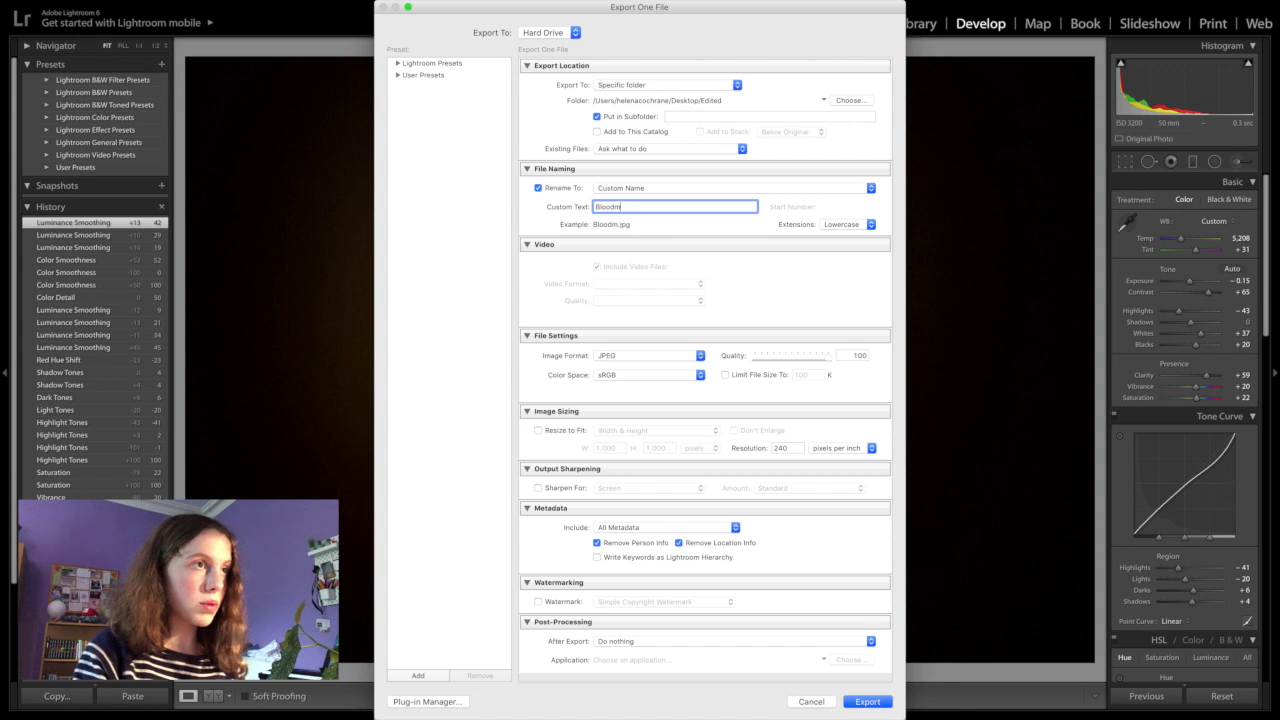
{"action": "type", "text": "oon E"}
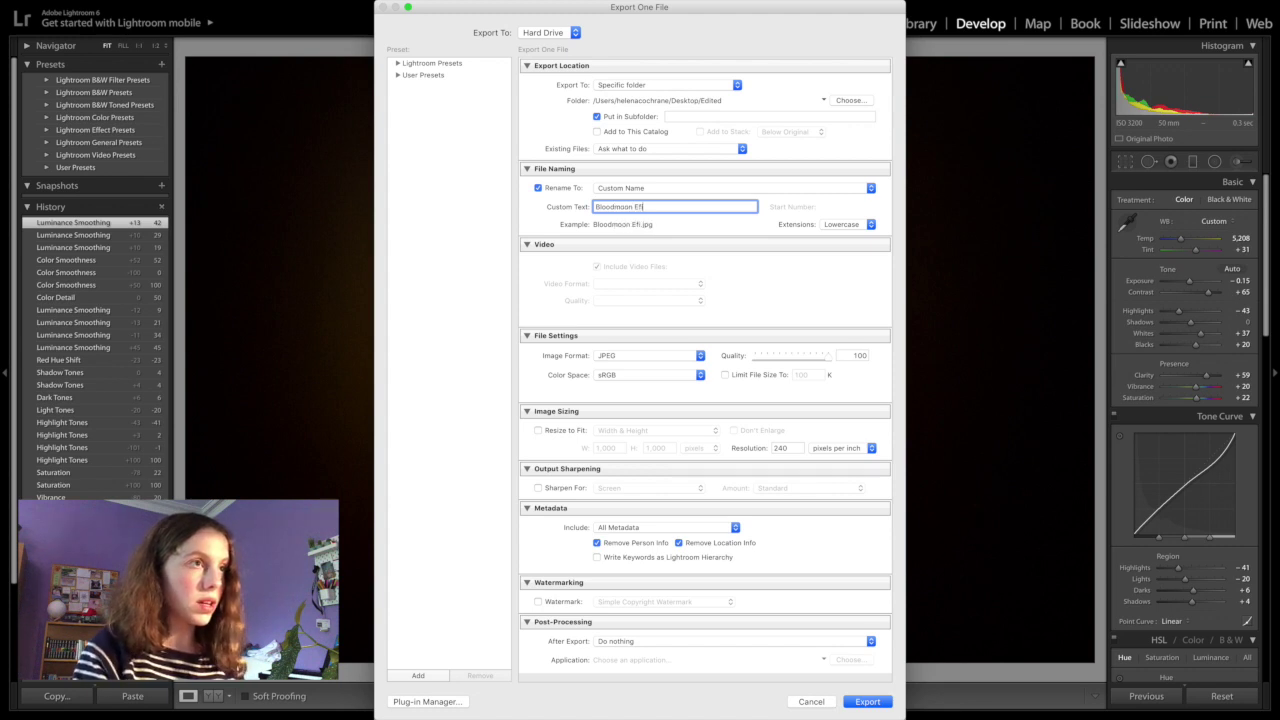
{"action": "type", "text": "f"}
{"action": "key", "text": "BackSpace"}
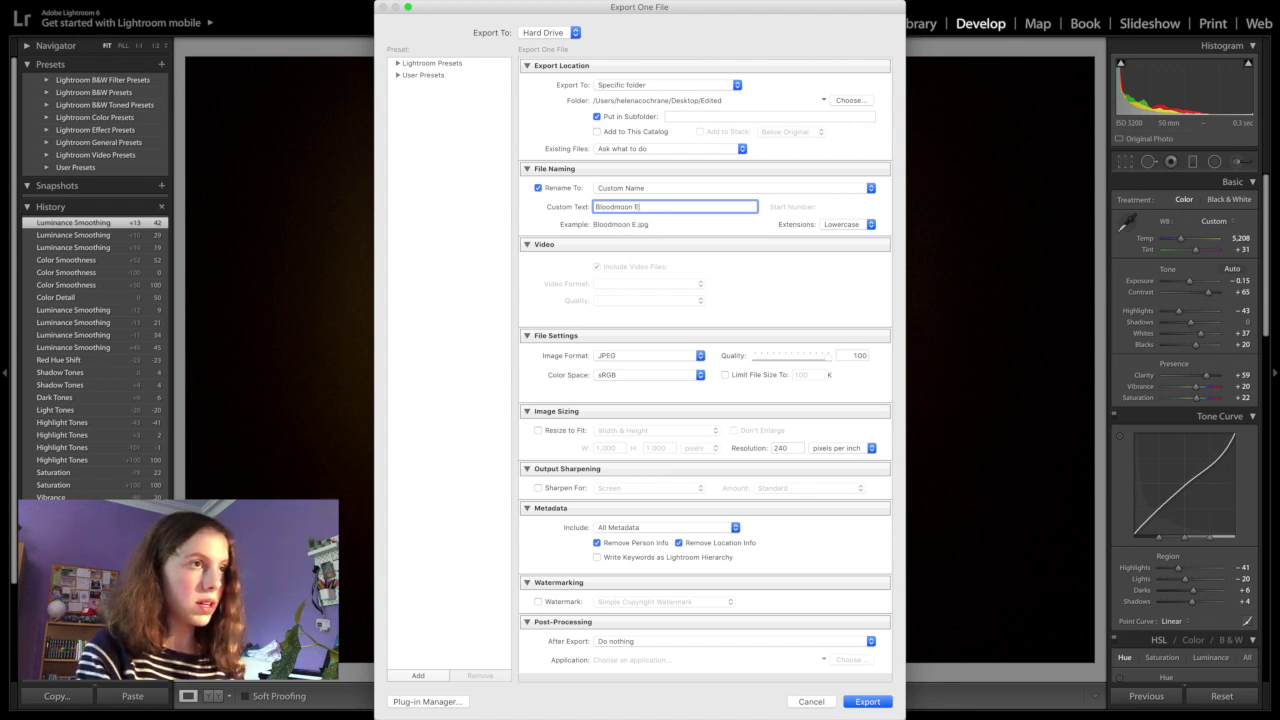
{"action": "type", "text": "di"}
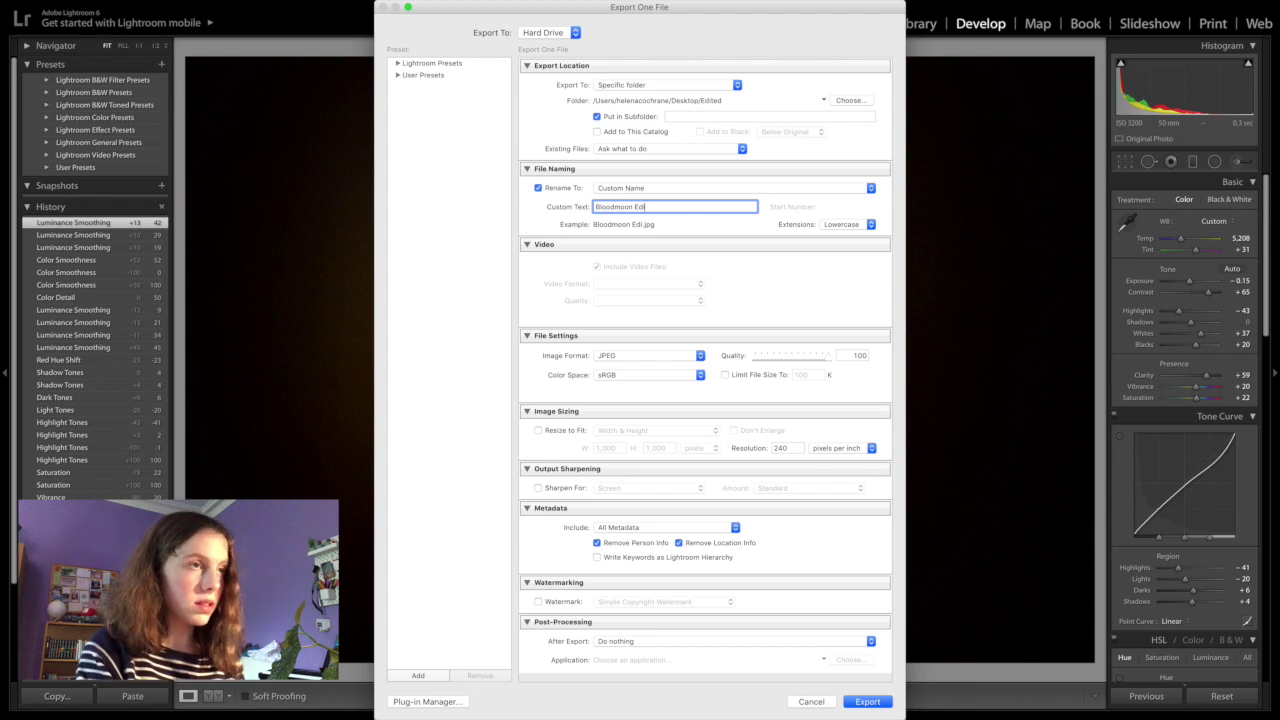
{"action": "type", "text": "ted"}
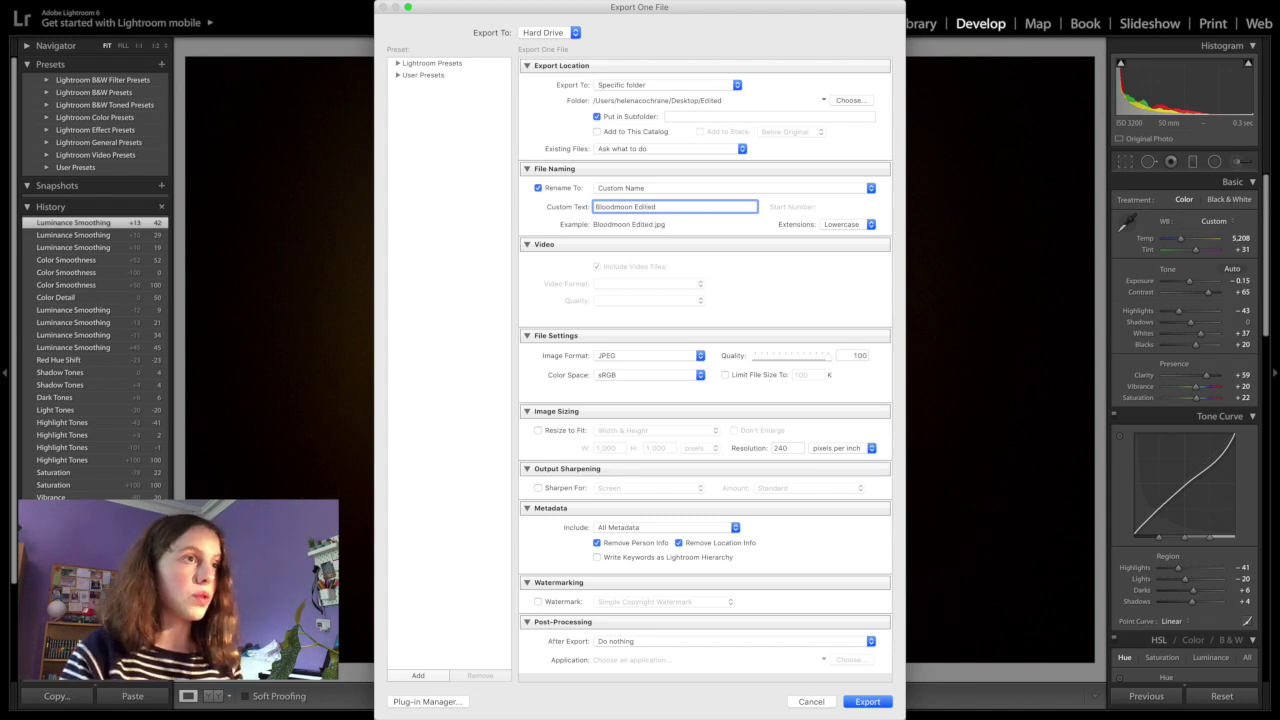
{"action": "type", "text": " 2"}
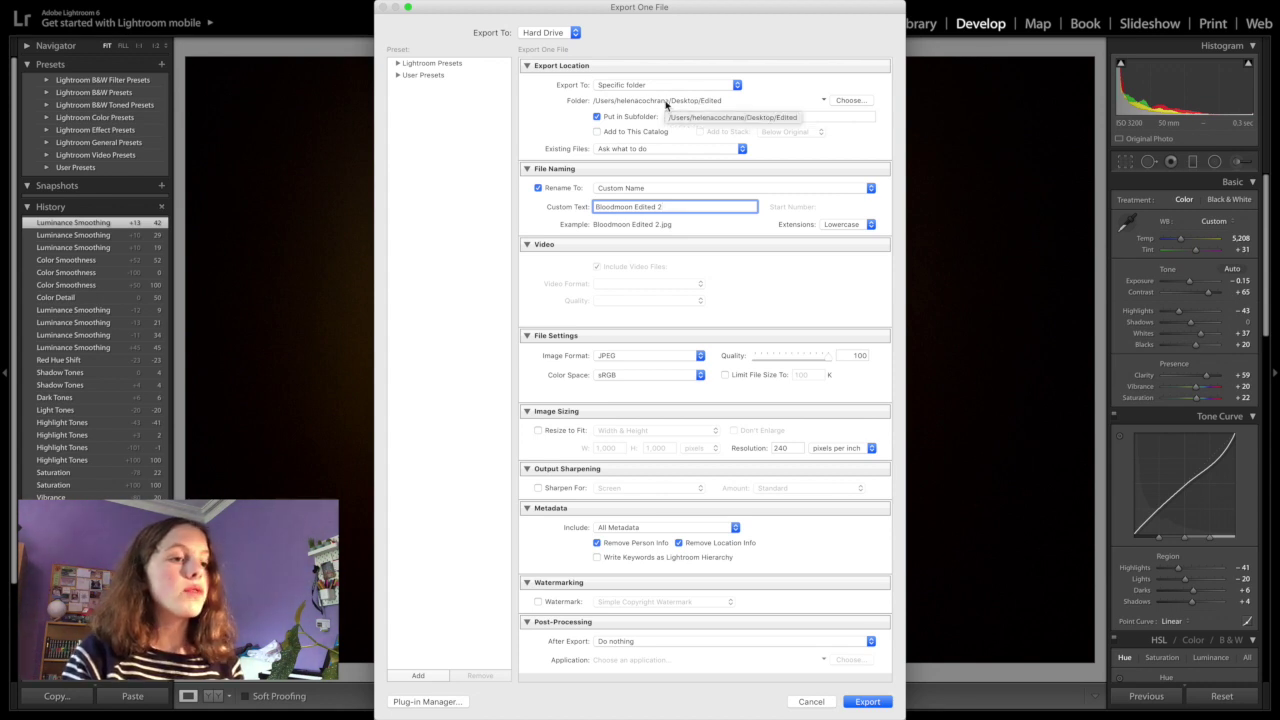
{"action": "left_click", "coordinate": [869, 705]}
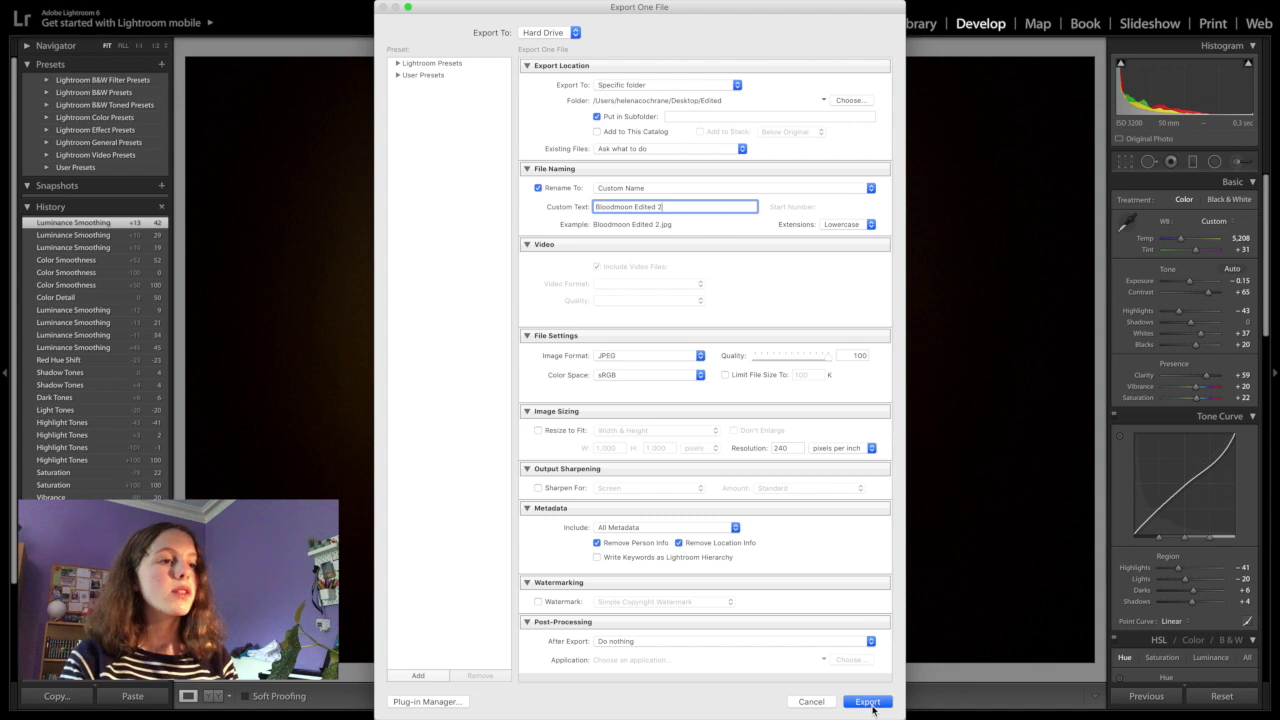
{"action": "left_click", "coordinate": [868, 702]}
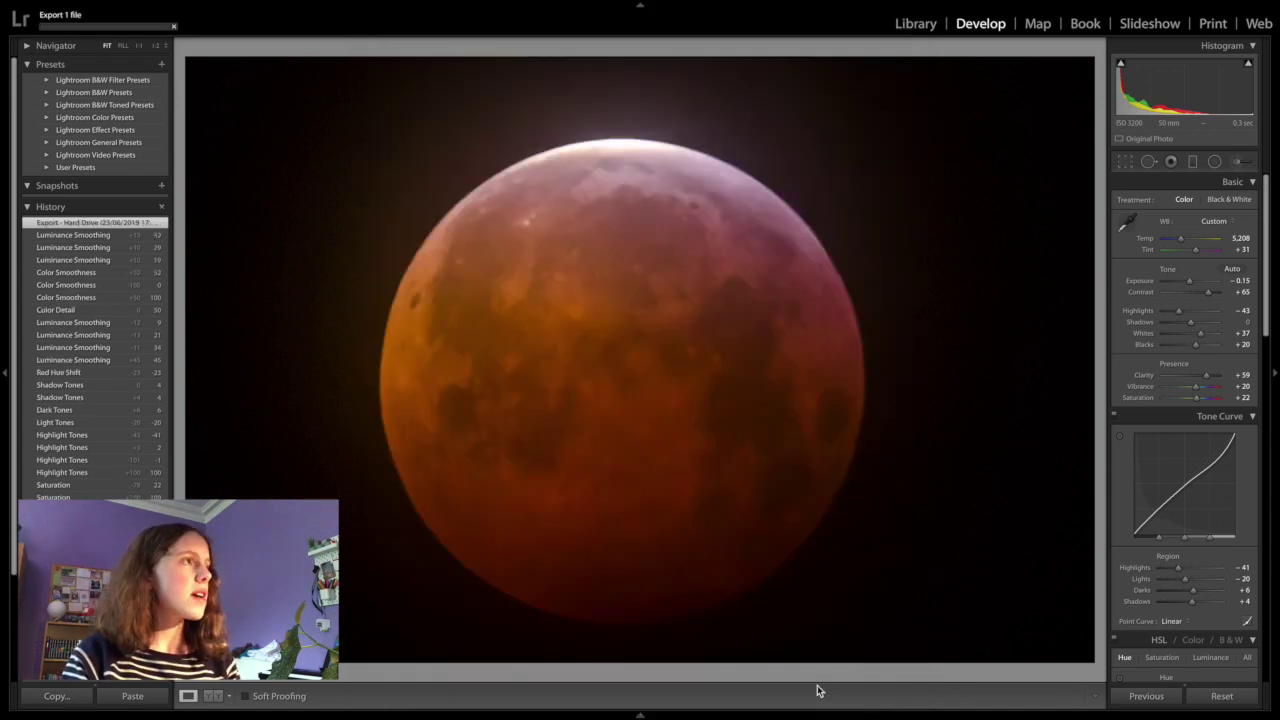